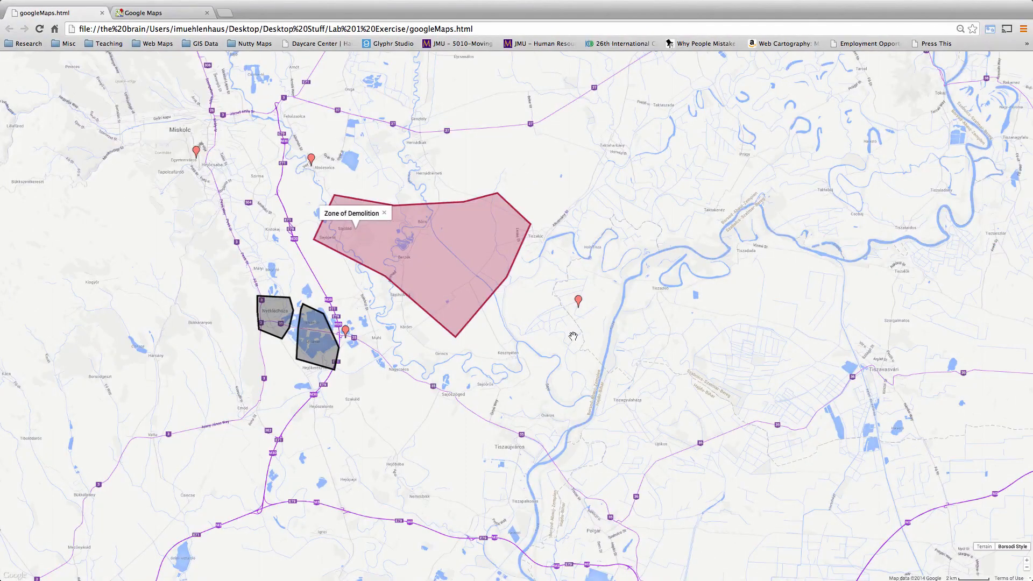
Switch to Google Earth, enlarge its window and look over the terrain around the Nyekladhaza polygon and its placemarks
{"action": "key", "text": "ctrl+Right"}
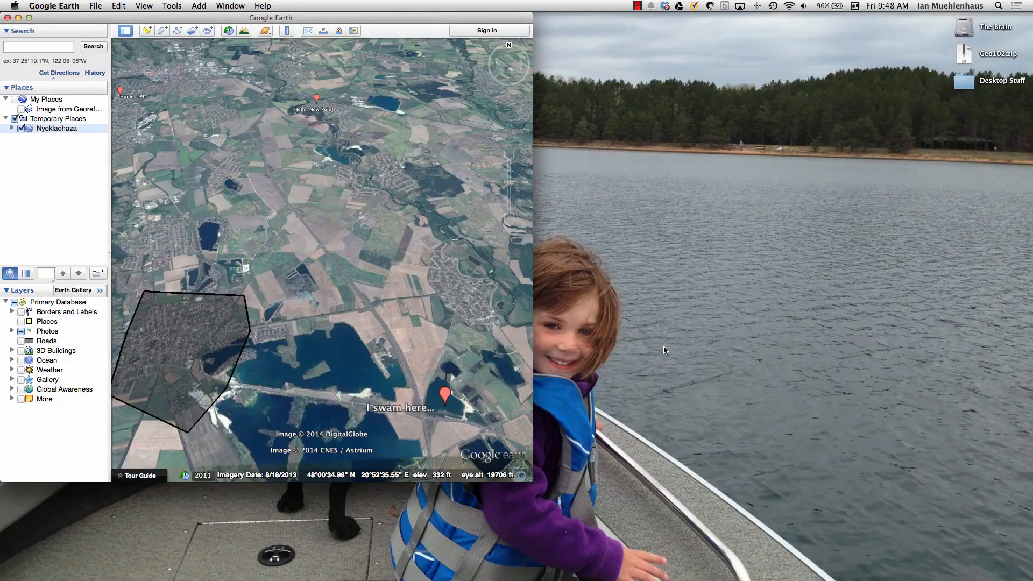
{"action": "left_click", "coordinate": [30, 18]}
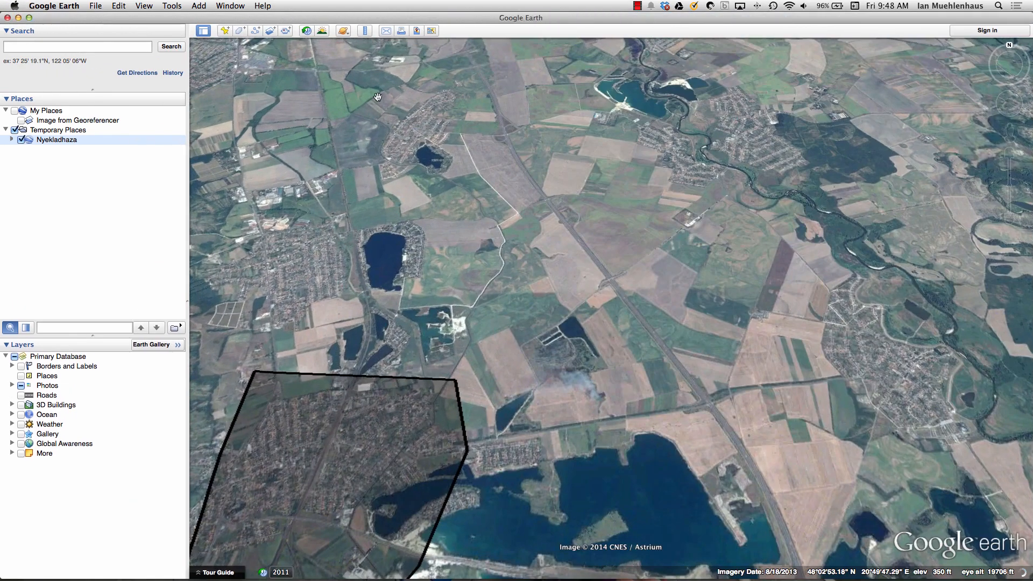
{"action": "left_click_drag", "start_coordinate": [268, 415], "coordinate": [393, 328]}
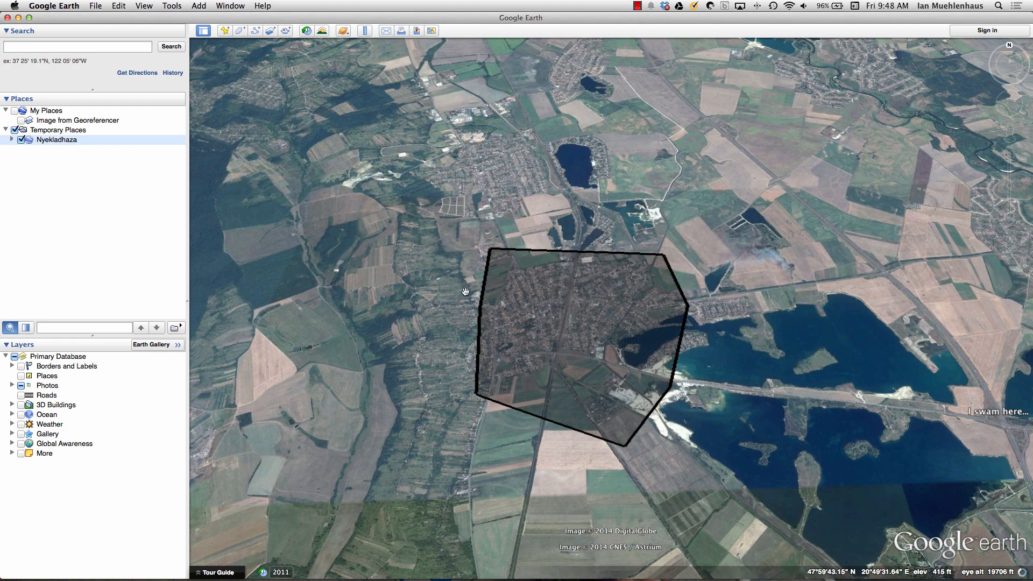
{"action": "left_click_drag", "start_coordinate": [445, 340], "coordinate": [436, 307]}
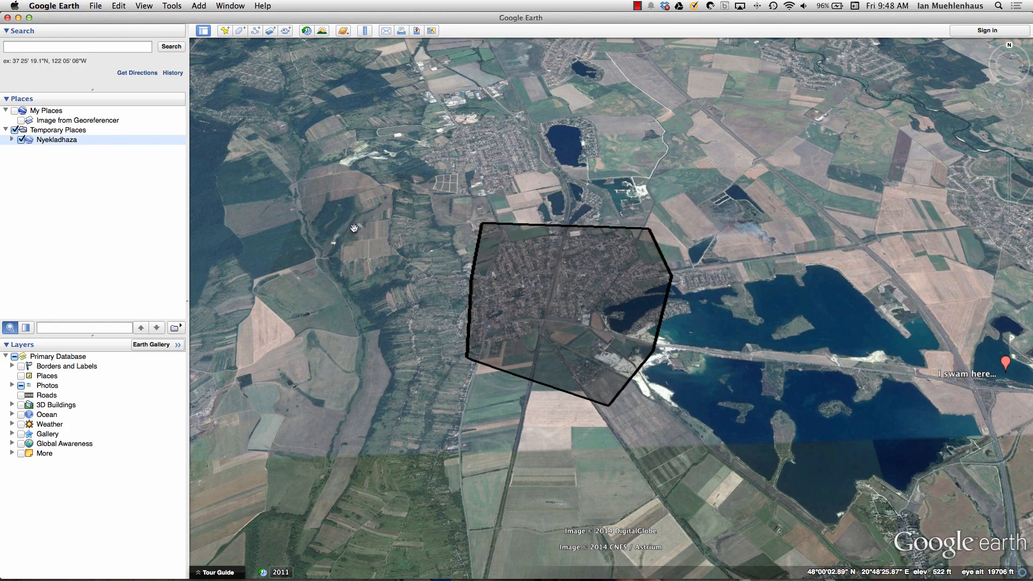
{"action": "left_click_drag", "start_coordinate": [347, 240], "coordinate": [495, 460]}
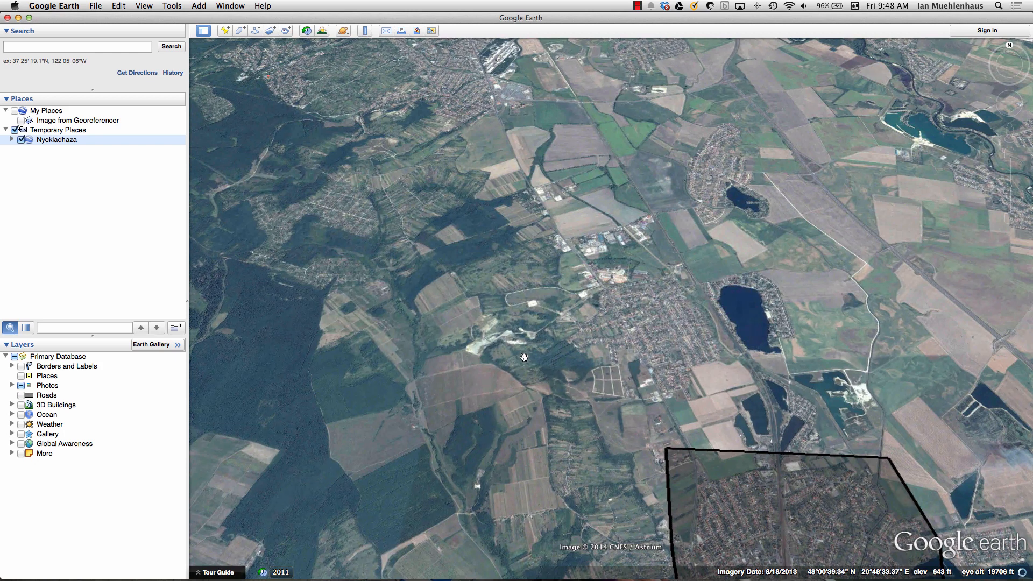
{"action": "scroll", "coordinate": [596, 422], "scroll_direction": "down", "scroll_amount": 5}
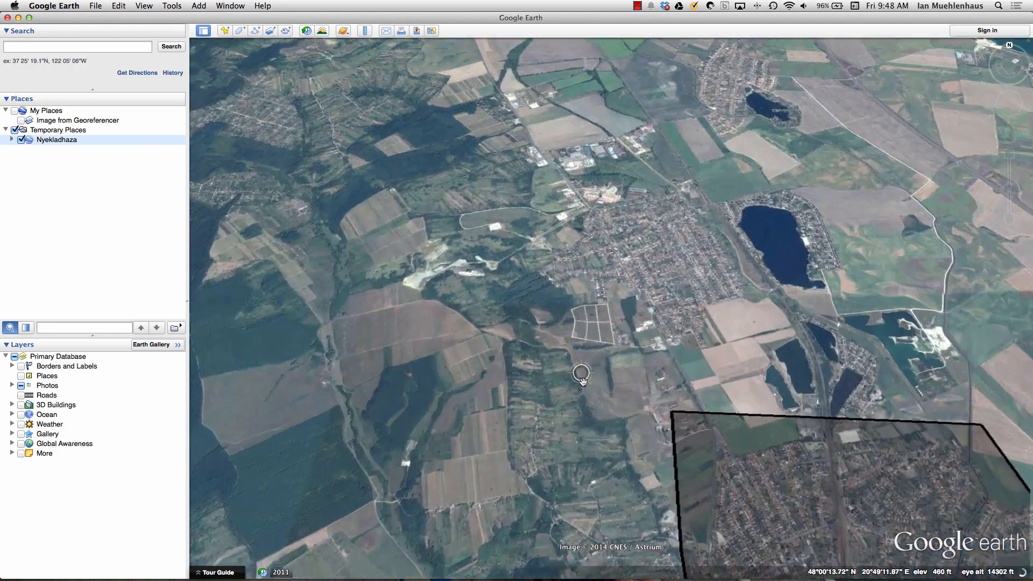
{"action": "scroll", "coordinate": [582, 380], "scroll_direction": "down", "scroll_amount": 5}
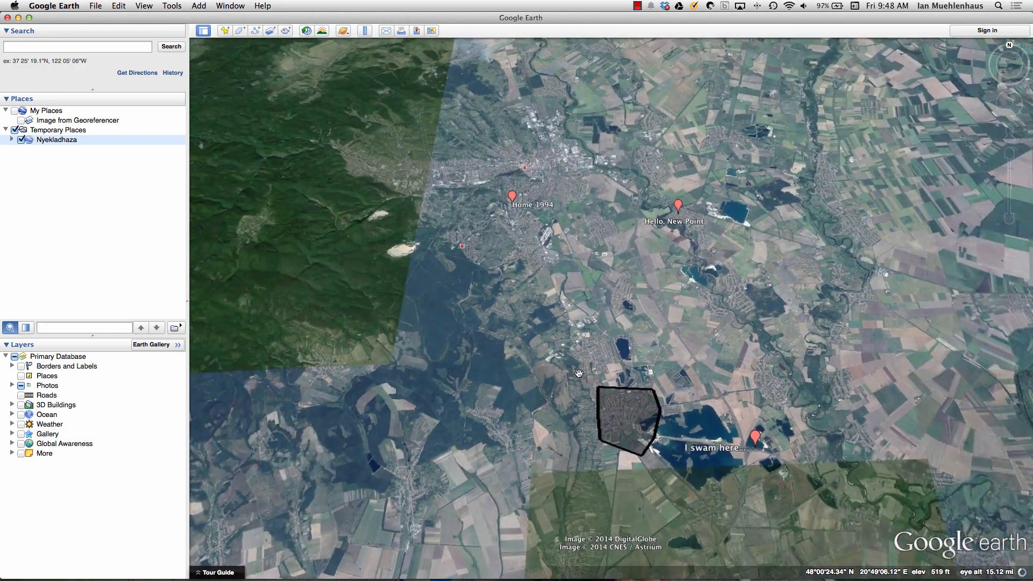
View the description balloons of the Home 1994 and Hello, New Point placemarks, and close them
{"action": "left_click", "coordinate": [511, 196]}
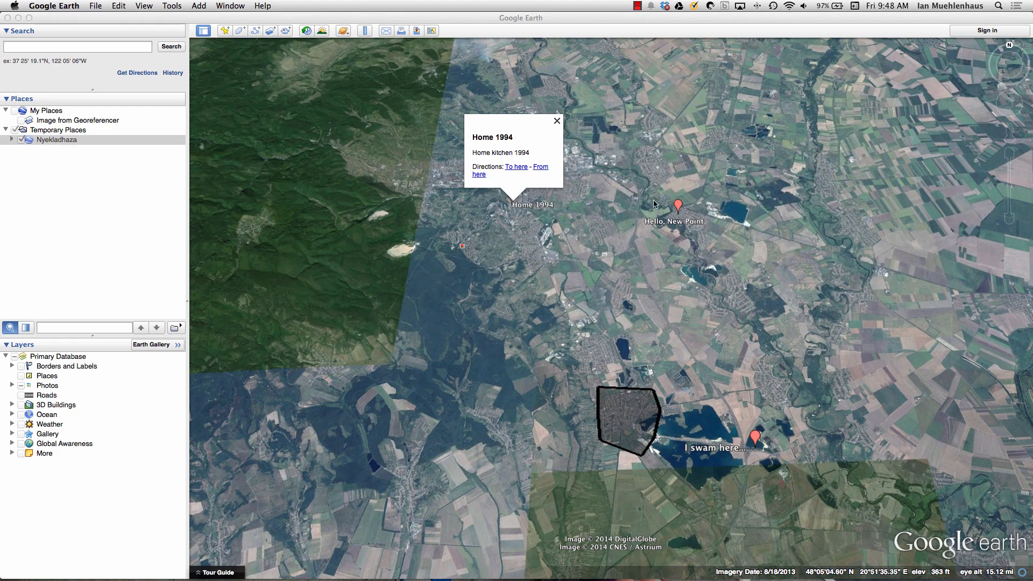
{"action": "left_click", "coordinate": [679, 204]}
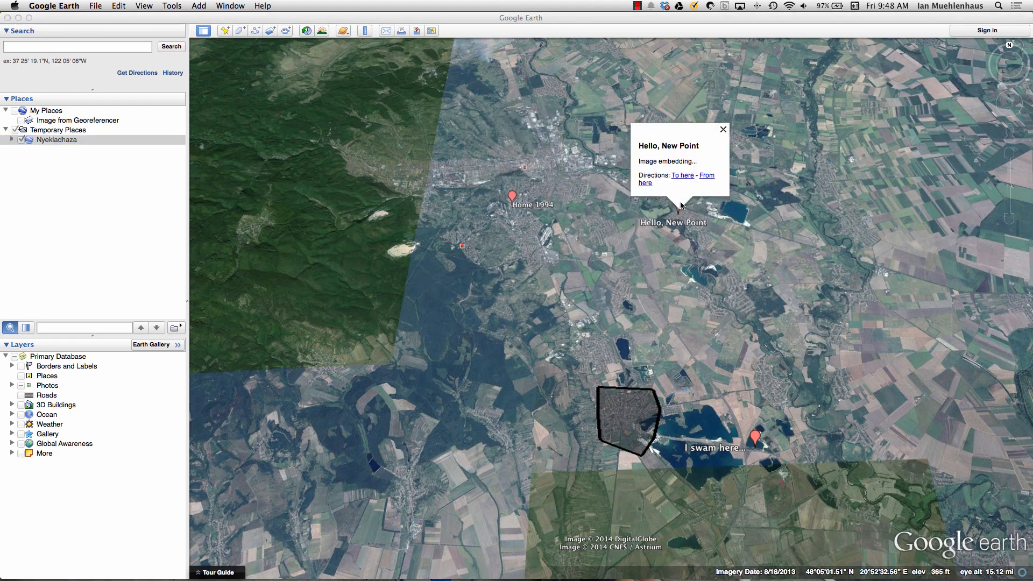
{"action": "left_click", "coordinate": [629, 419]}
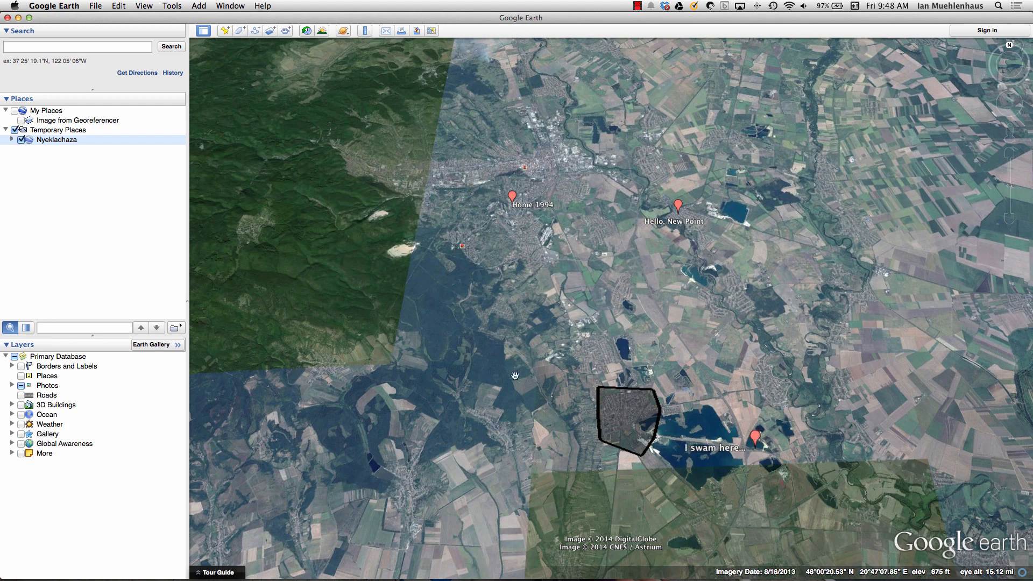
Expand the Nyekladhaza folder and toggle the visibility of its Home polygon and its Home 1994, I swam here... and Hello, New Point placemarks
{"action": "mouse_move", "coordinate": [21, 140]}
{"action": "left_mouse_down"}
{"action": "mouse_move", "coordinate": [21, 131]}
{"action": "mouse_move", "coordinate": [20, 156]}
{"action": "left_mouse_up"}
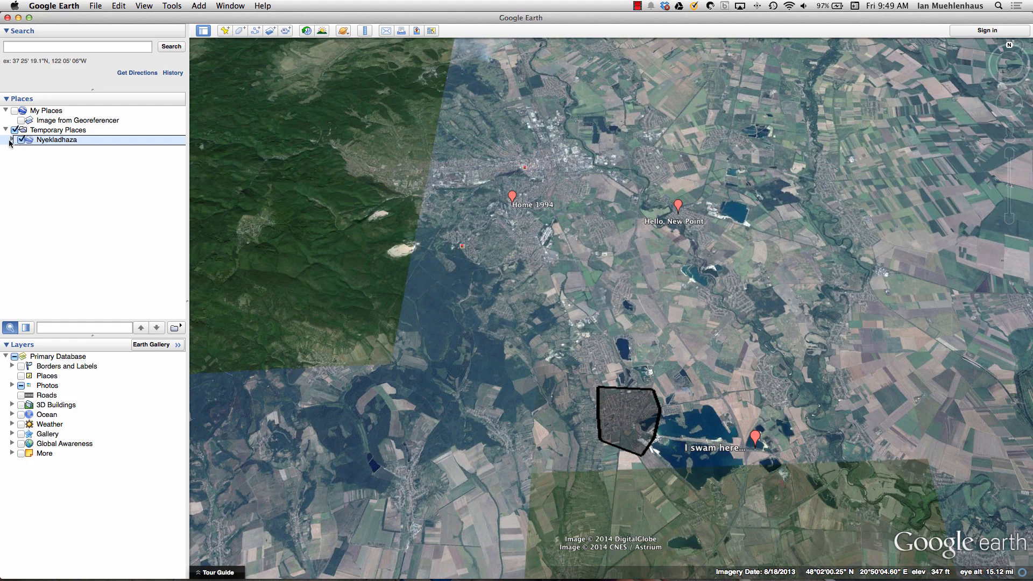
{"action": "left_click", "coordinate": [11, 139]}
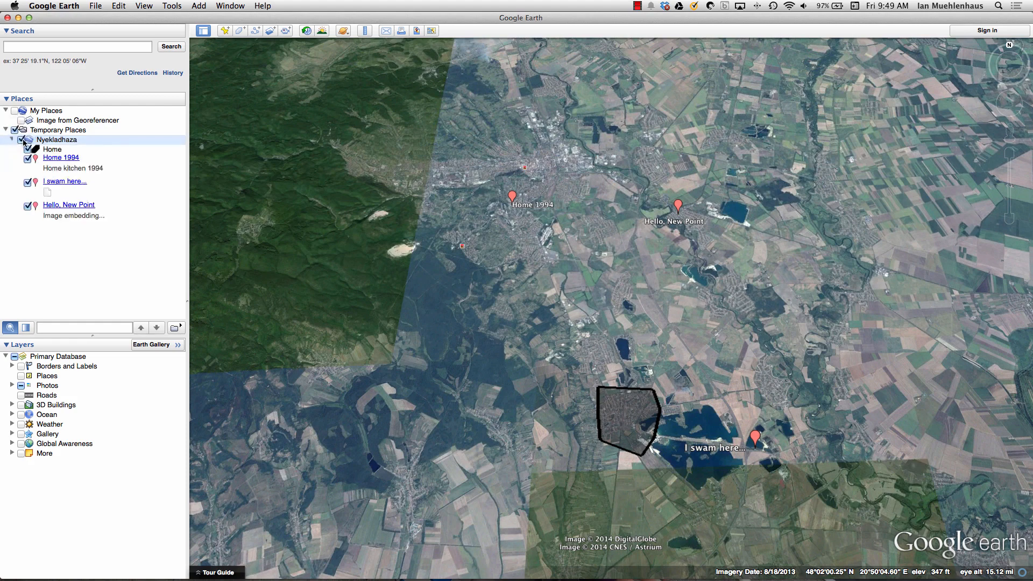
{"action": "left_click", "coordinate": [27, 150]}
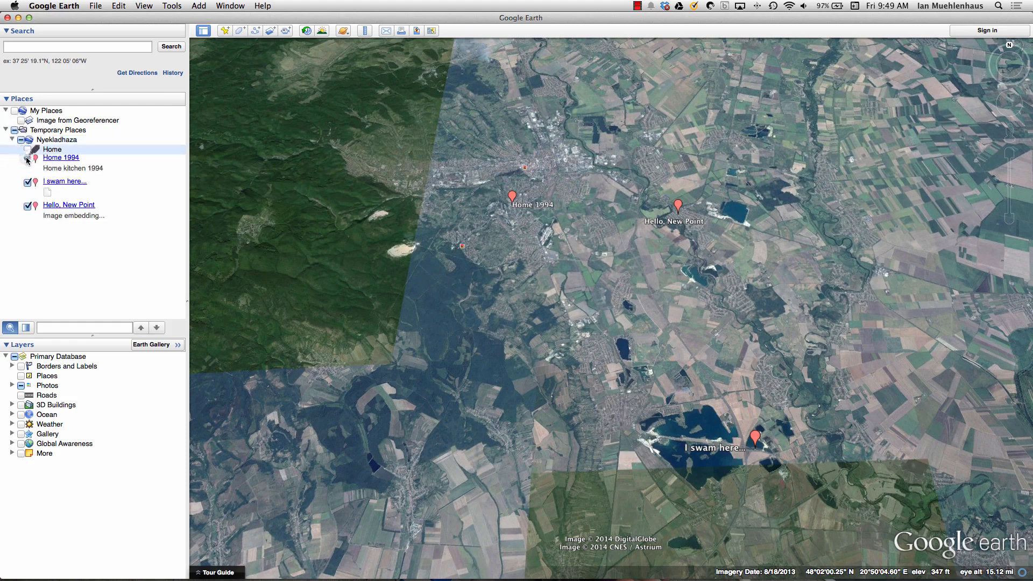
{"action": "left_click", "coordinate": [27, 158]}
{"action": "left_click", "coordinate": [28, 184]}
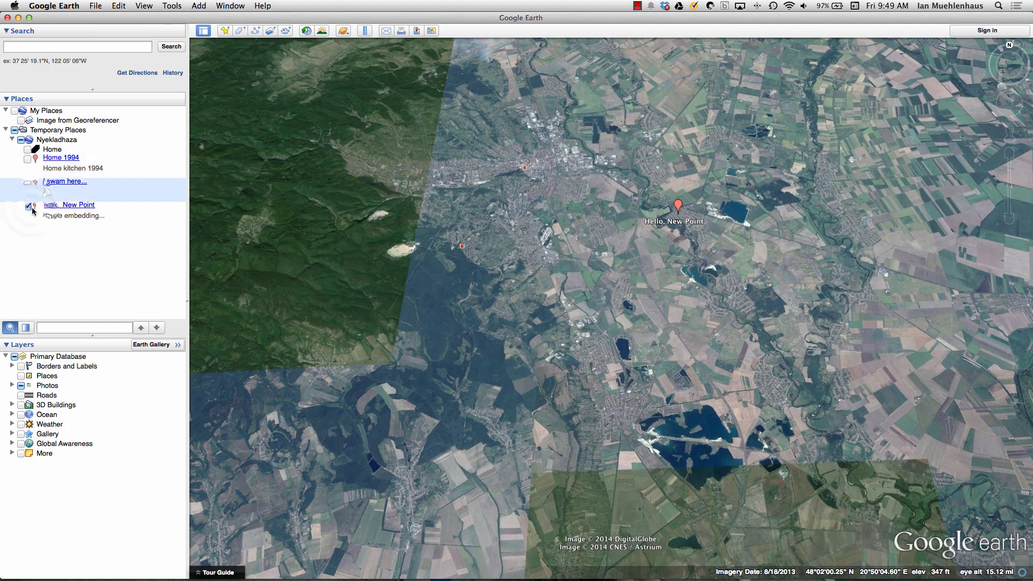
{"action": "left_click", "coordinate": [27, 206]}
{"action": "left_click", "coordinate": [27, 206]}
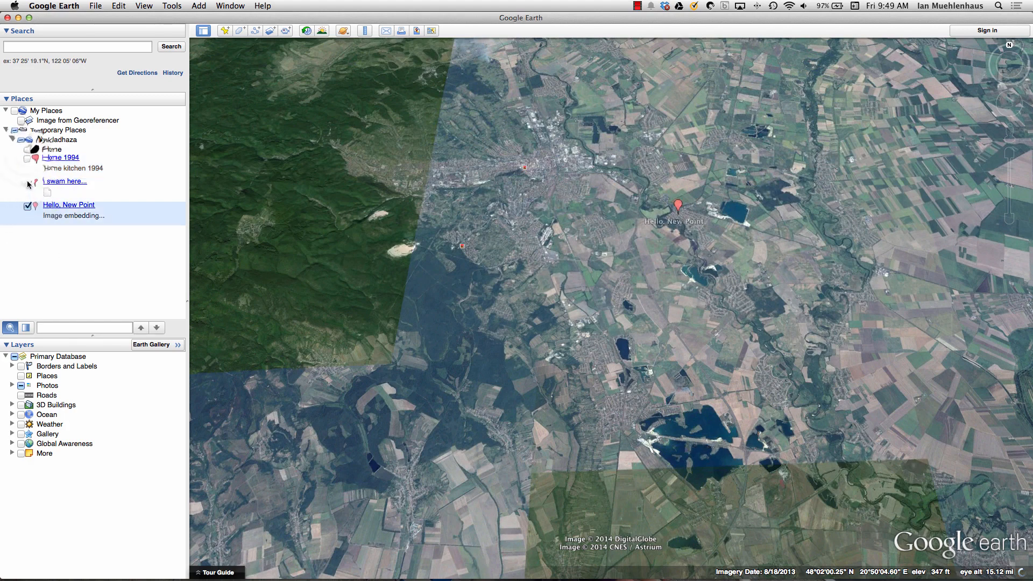
{"action": "left_click", "coordinate": [28, 161]}
{"action": "left_click", "coordinate": [28, 149]}
{"action": "left_click", "coordinate": [27, 159]}
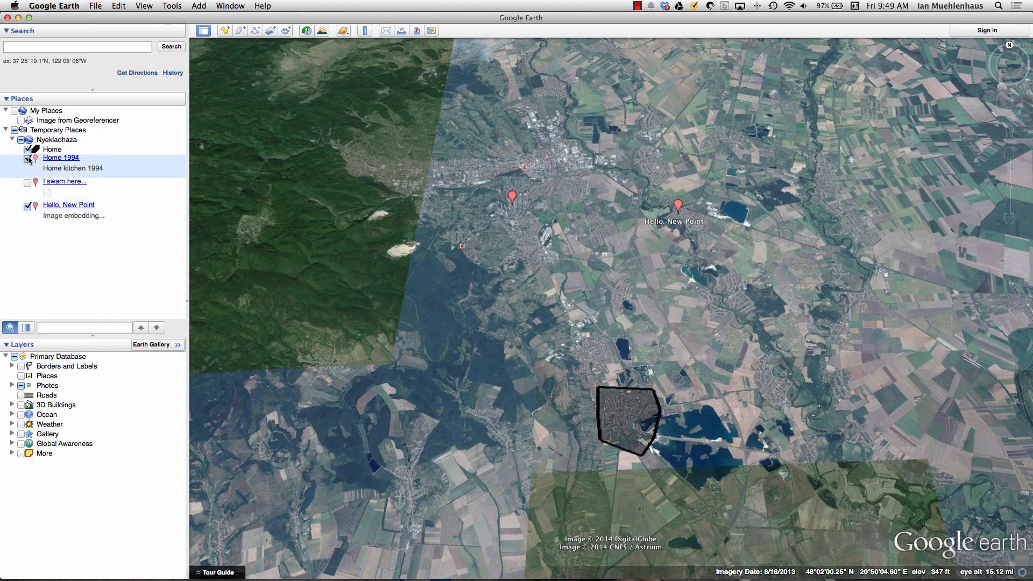
Hide the entire Nyekladhaza folder and close Google Earth without saving the temporary places
{"action": "left_click", "coordinate": [22, 141]}
{"action": "left_click", "coordinate": [21, 141]}
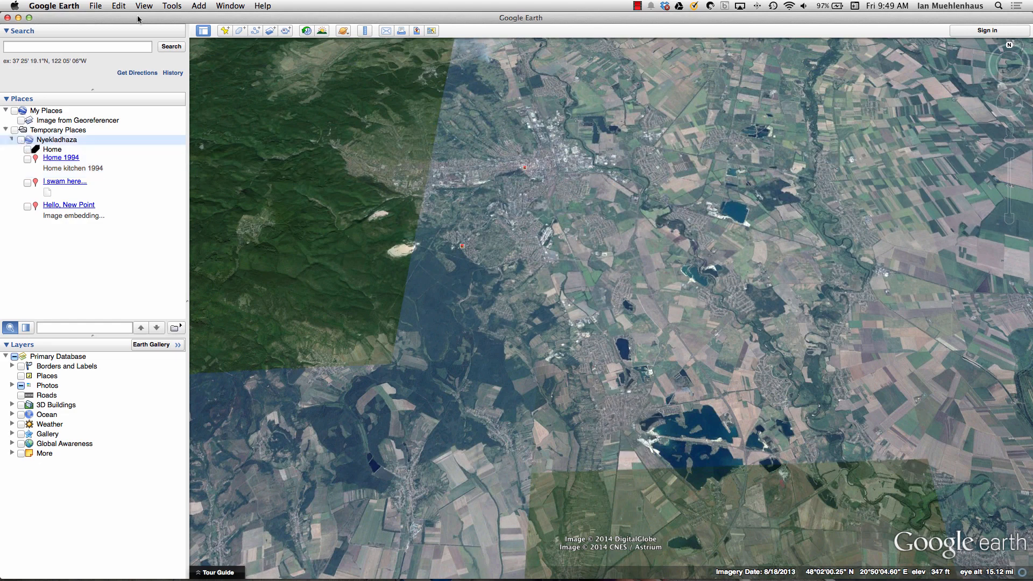
{"action": "left_click", "coordinate": [7, 18]}
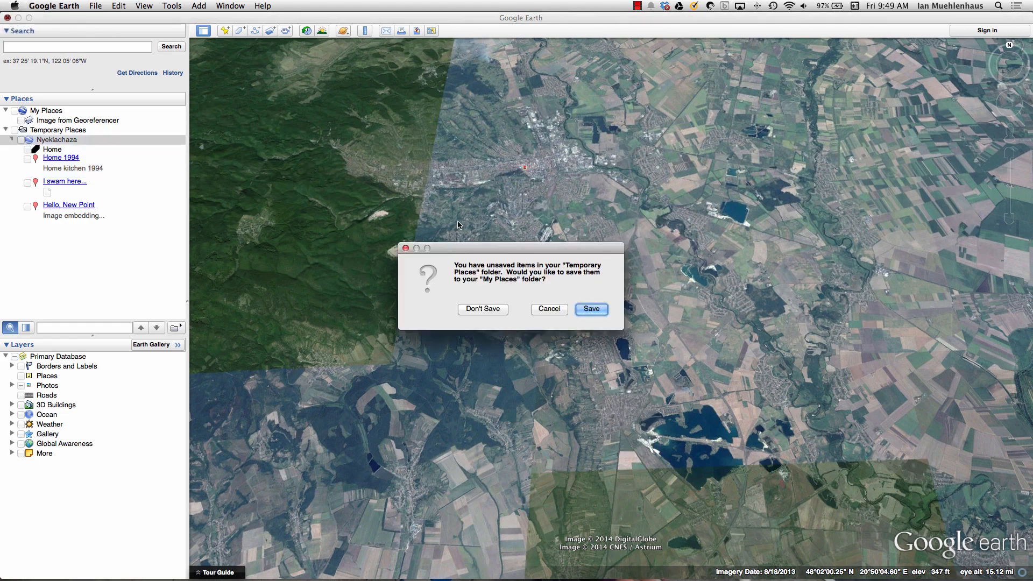
{"action": "left_click", "coordinate": [476, 310]}
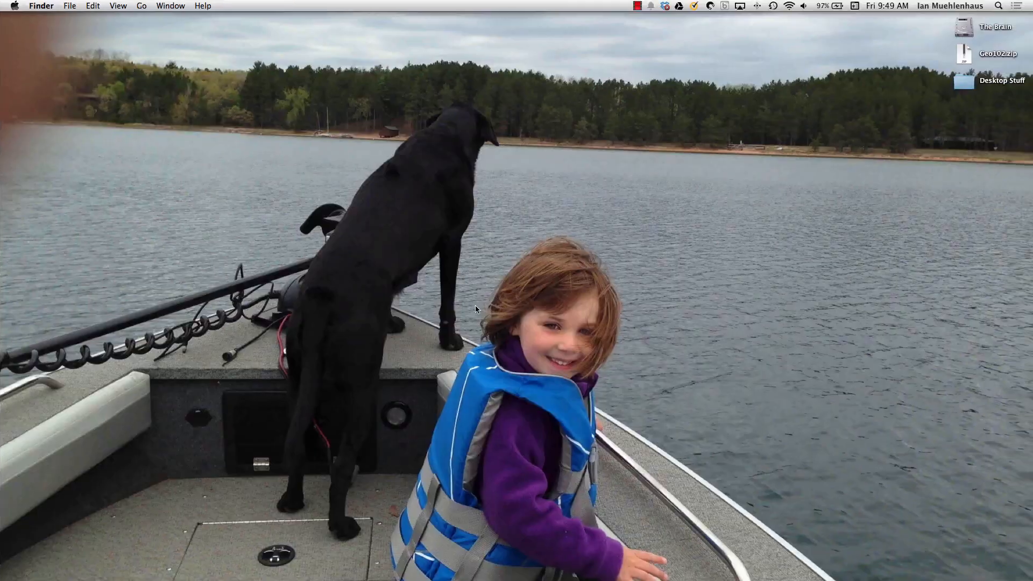
Switch to TextWrangler and examine the XML declaration, kml namespace, name tags and NetworkLink structure in nyekladhaza.kml
{"action": "key", "text": "super+Tab"}
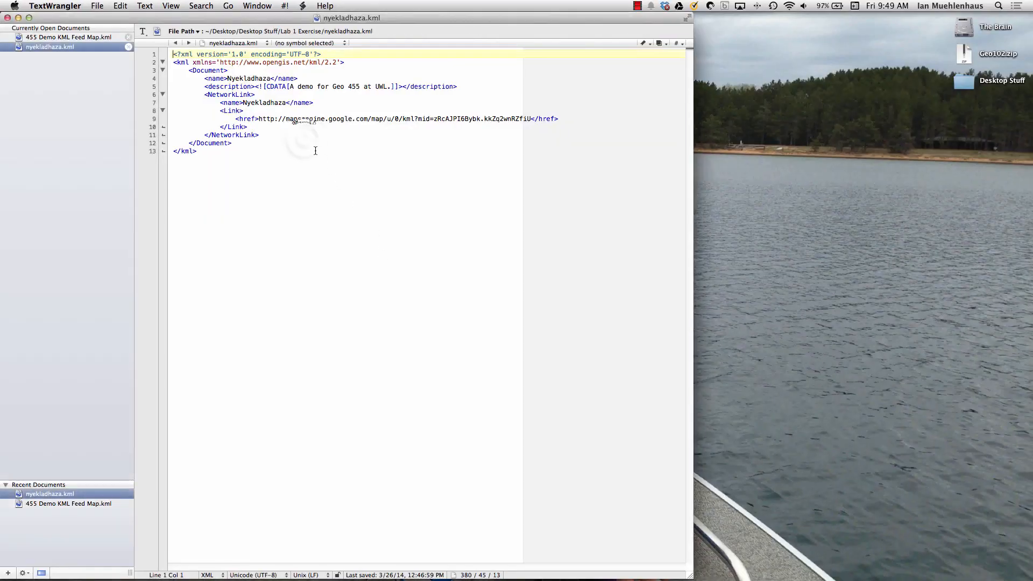
{"action": "left_click", "coordinate": [304, 140]}
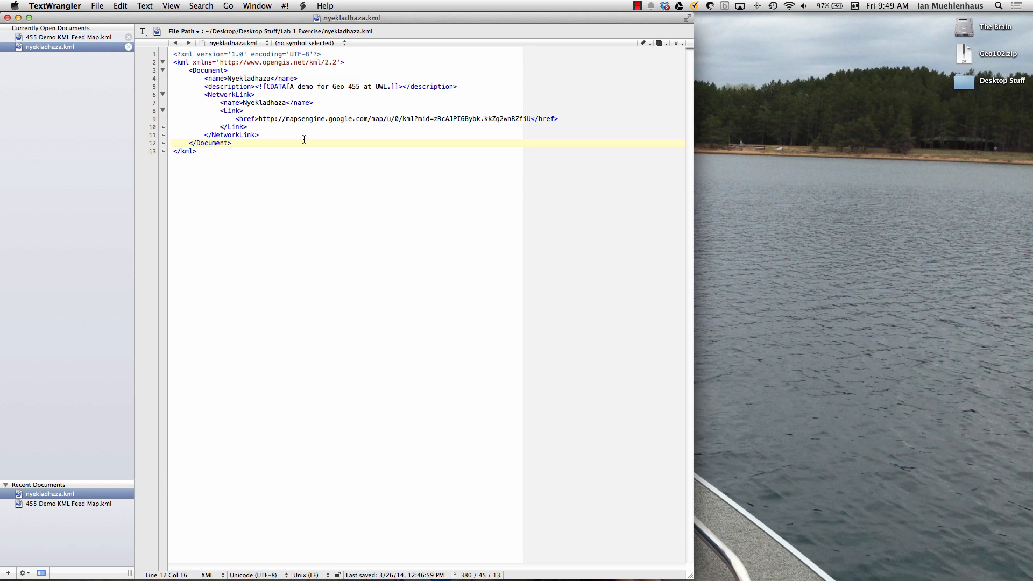
{"action": "left_click", "coordinate": [298, 103]}
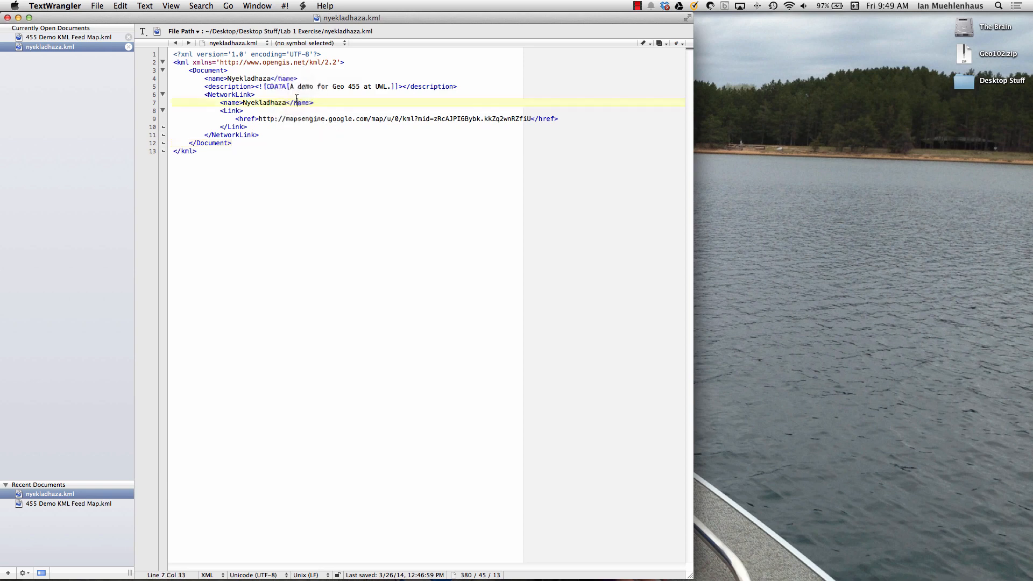
{"action": "left_click", "coordinate": [173, 55]}
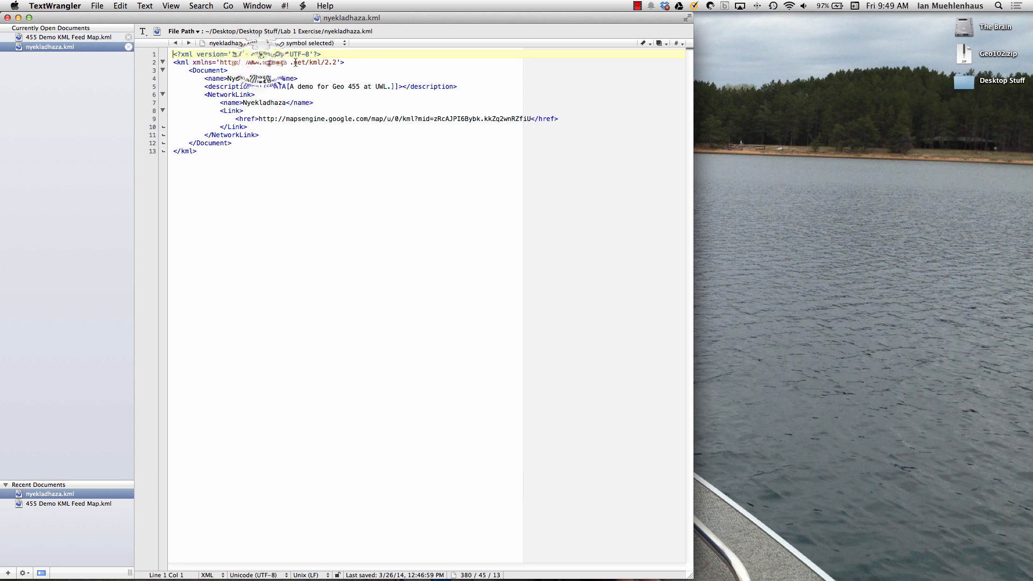
{"action": "left_click", "coordinate": [262, 63]}
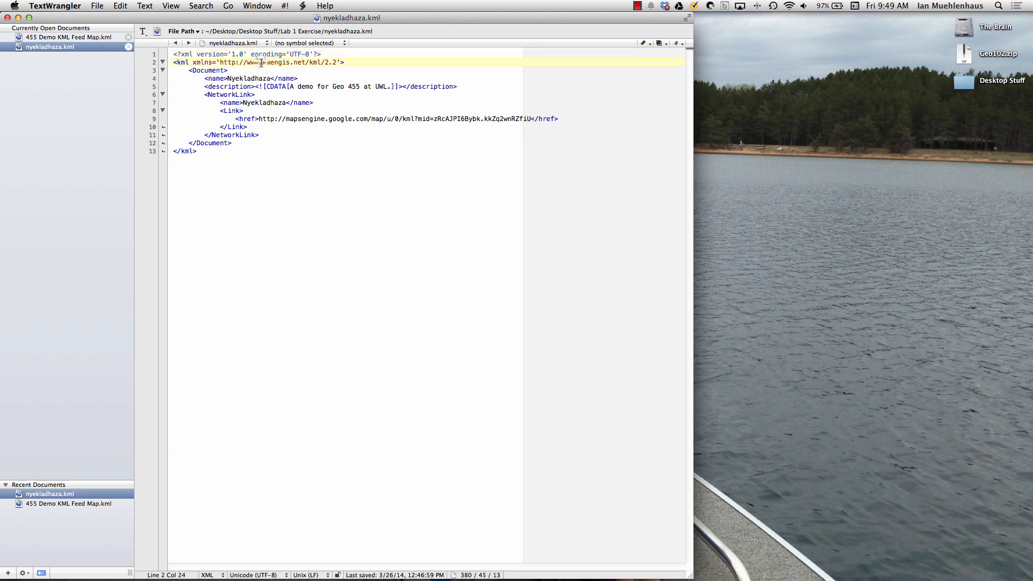
{"action": "left_click", "coordinate": [338, 61]}
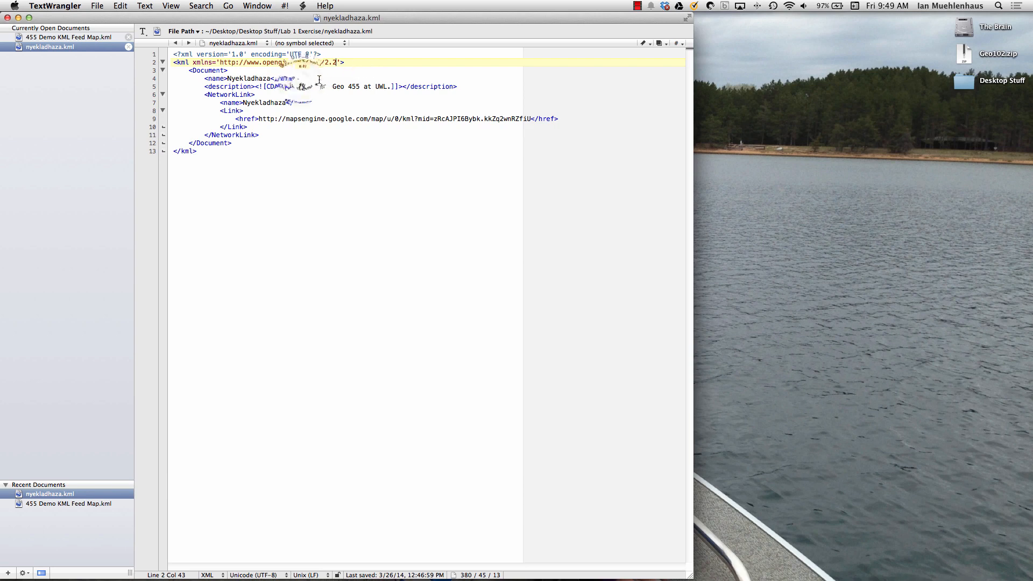
{"action": "left_click", "coordinate": [299, 78]}
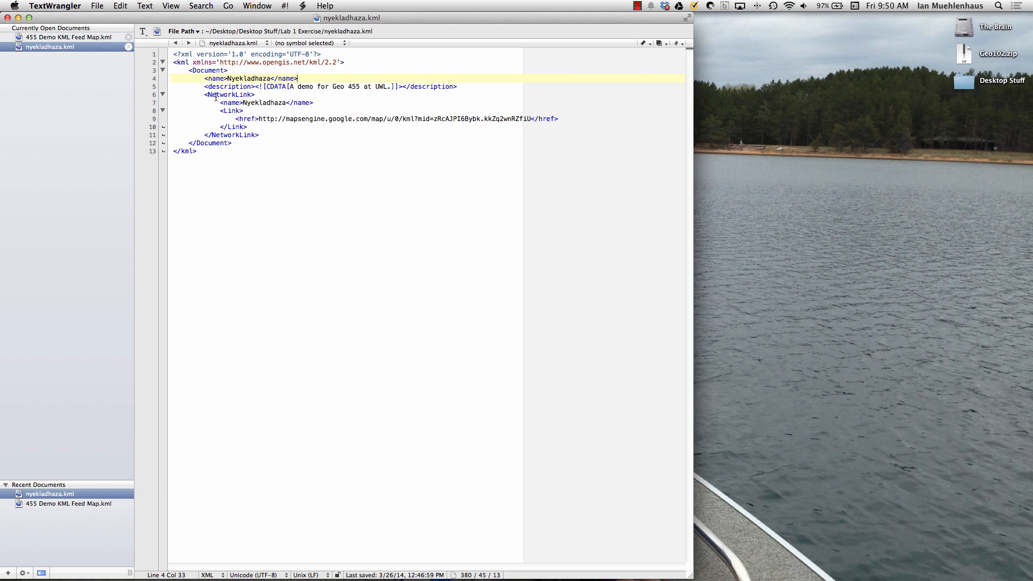
Examine the placemark code in 455 Demo KML Feed Map.kml and close both open KML documents
{"action": "left_click", "coordinate": [33, 36]}
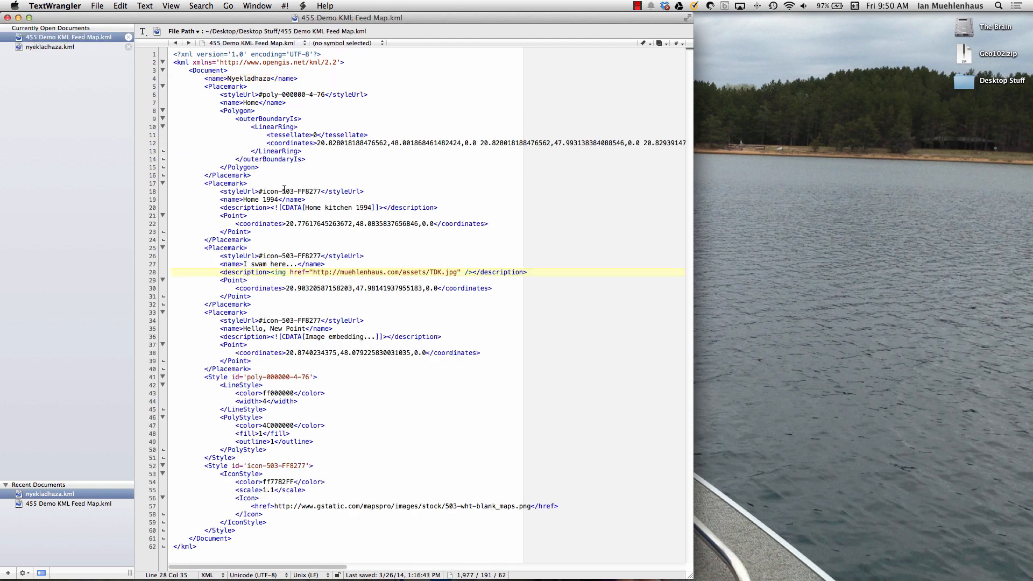
{"action": "left_click", "coordinate": [251, 175]}
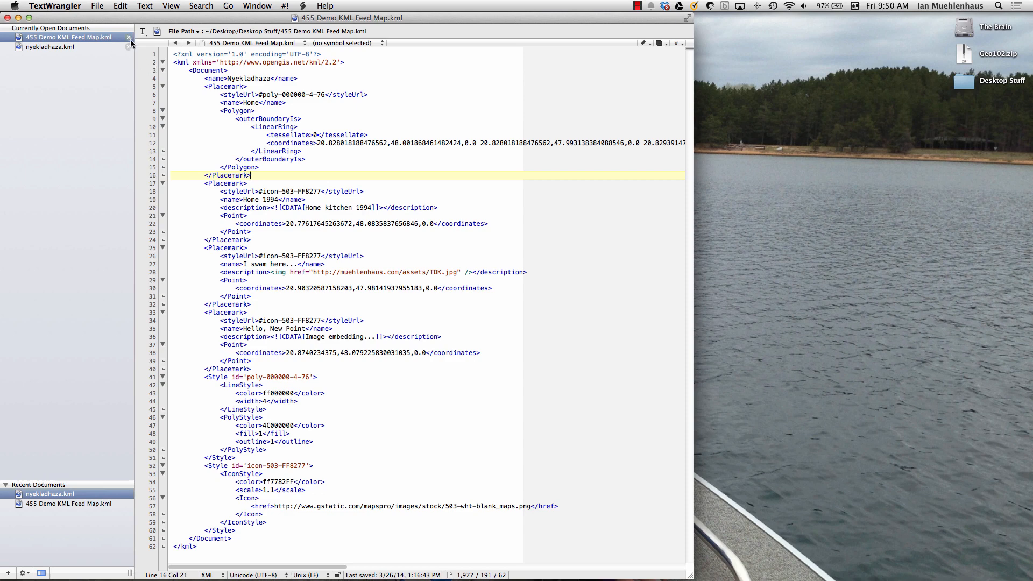
{"action": "left_click", "coordinate": [286, 263]}
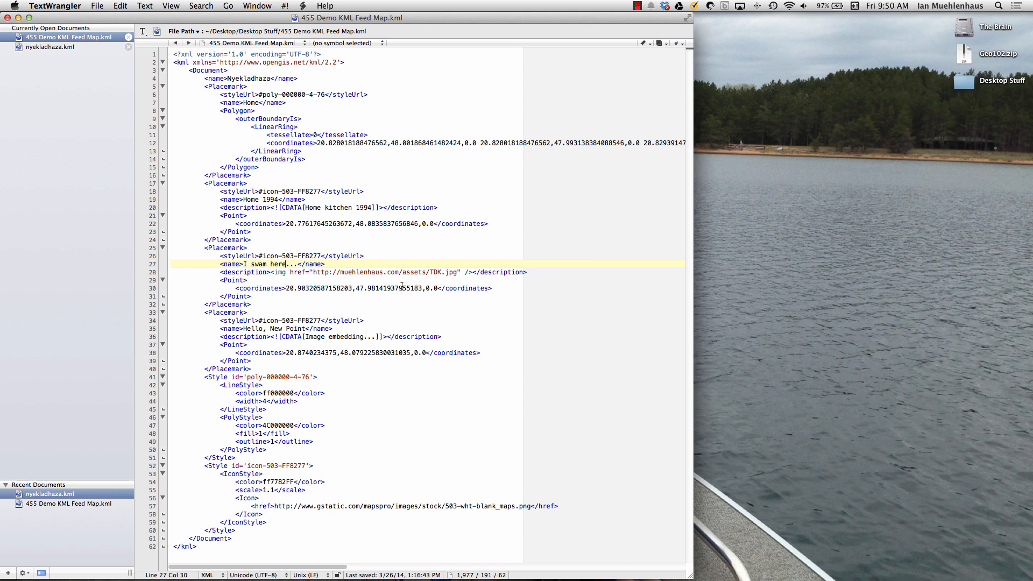
{"action": "left_click", "coordinate": [7, 18]}
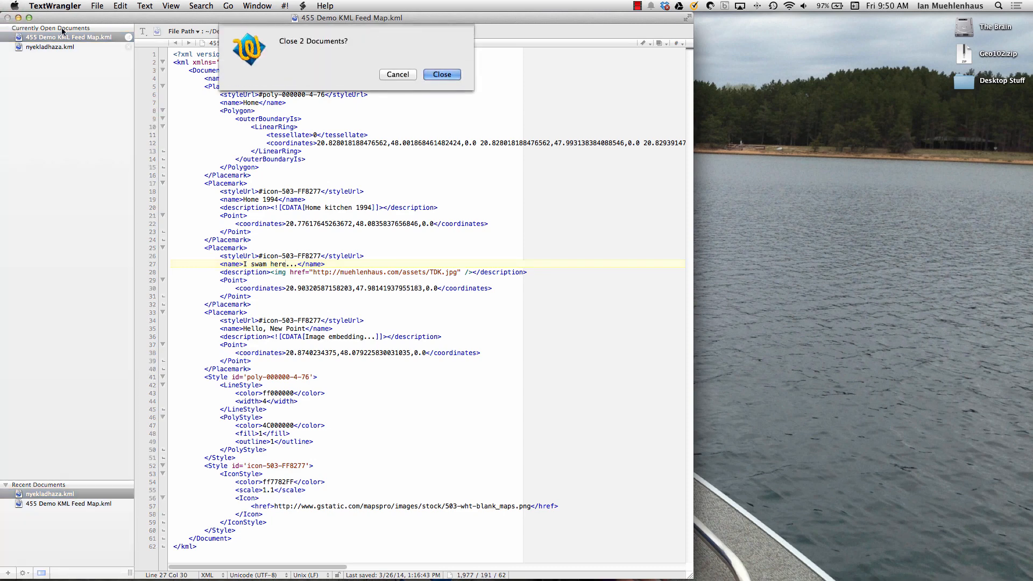
{"action": "left_click", "coordinate": [448, 76]}
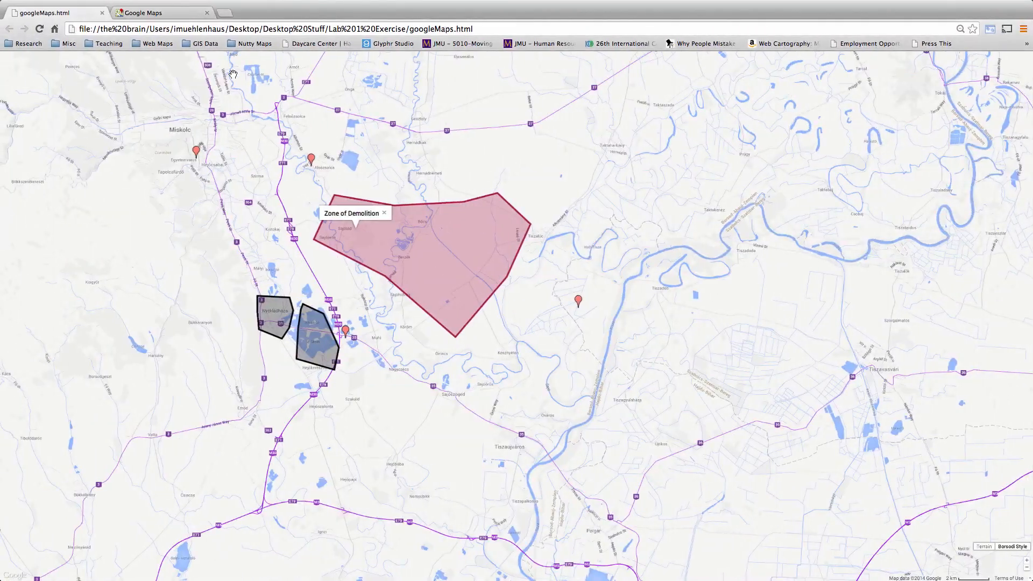
Look over the custom browser map around the Zone of Demolition polygon, and bring up the Google Maps page
{"action": "scroll", "coordinate": [320, 224], "scroll_direction": "up", "scroll_amount": 2}
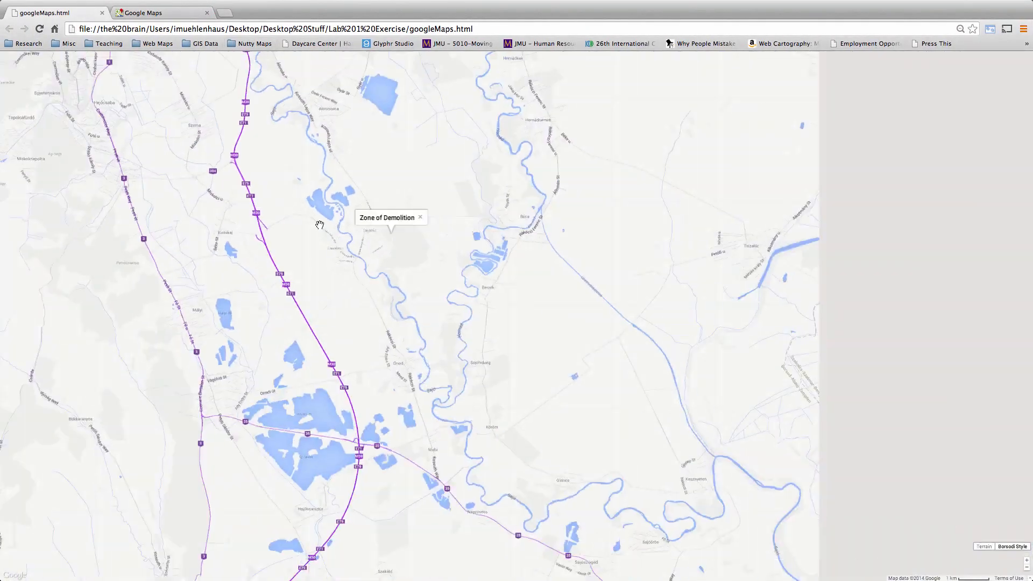
{"action": "scroll", "coordinate": [320, 225], "scroll_direction": "down", "scroll_amount": 2}
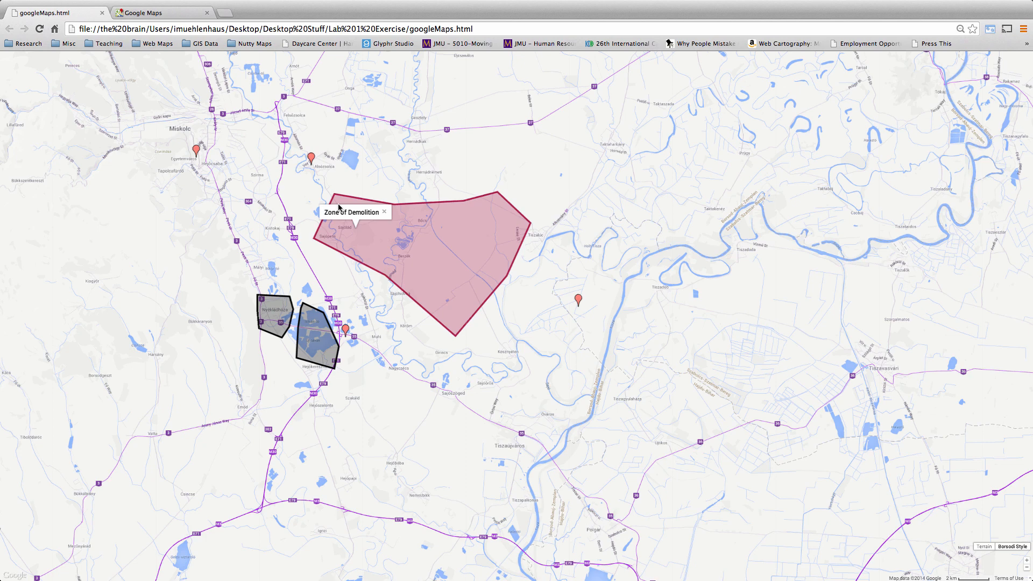
{"action": "left_click_drag", "start_coordinate": [309, 201], "coordinate": [415, 263]}
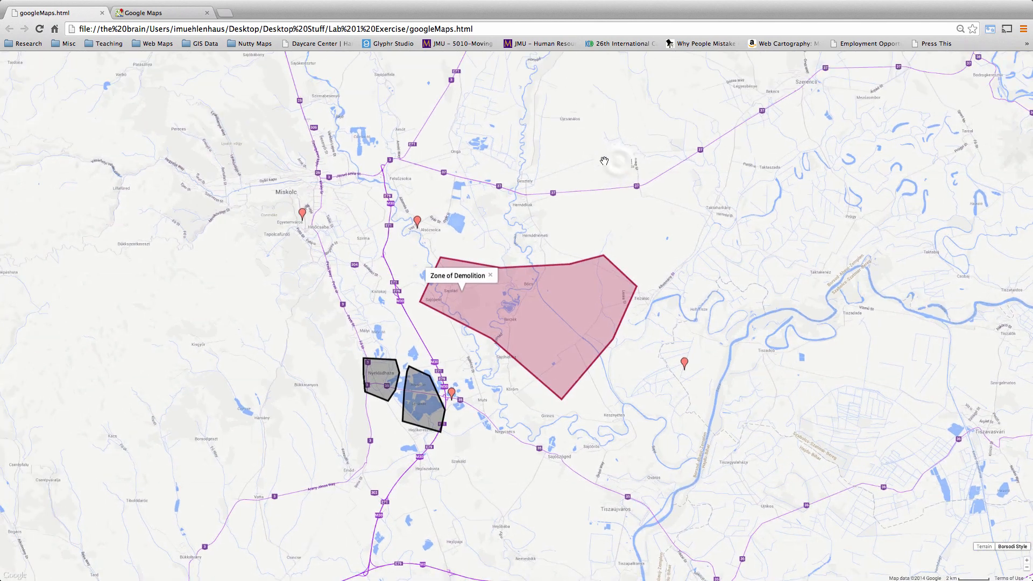
{"action": "left_click", "coordinate": [150, 13]}
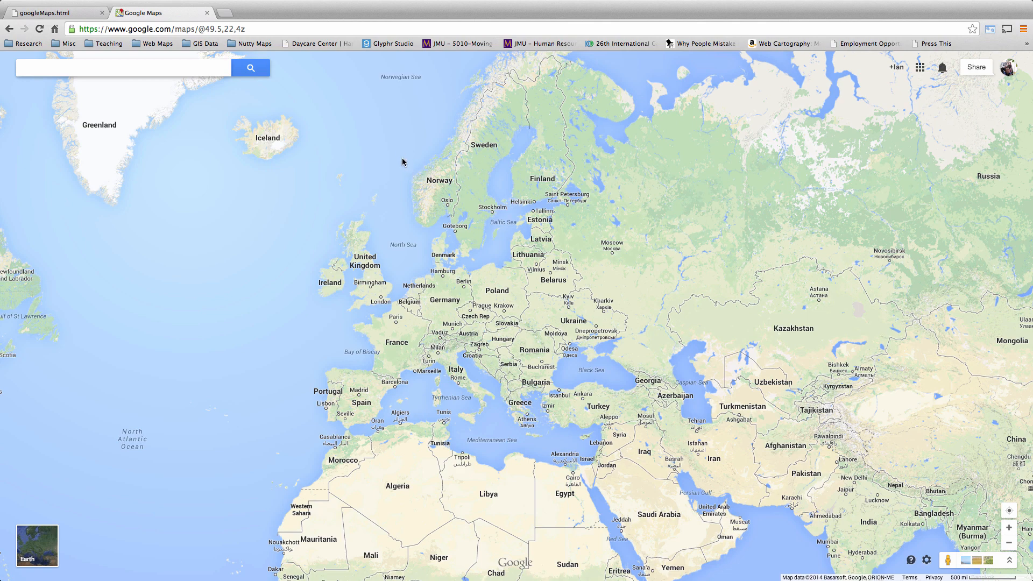
Create a new custom map from the list of custom maps in Google Maps
{"action": "left_click_drag", "start_coordinate": [484, 288], "coordinate": [482, 253]}
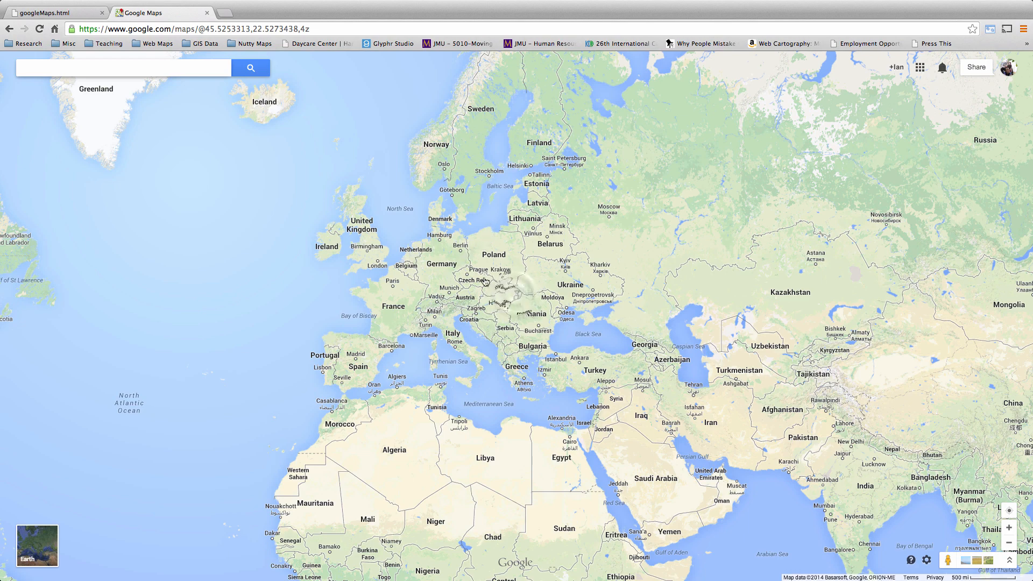
{"action": "left_click_drag", "start_coordinate": [512, 296], "coordinate": [491, 277]}
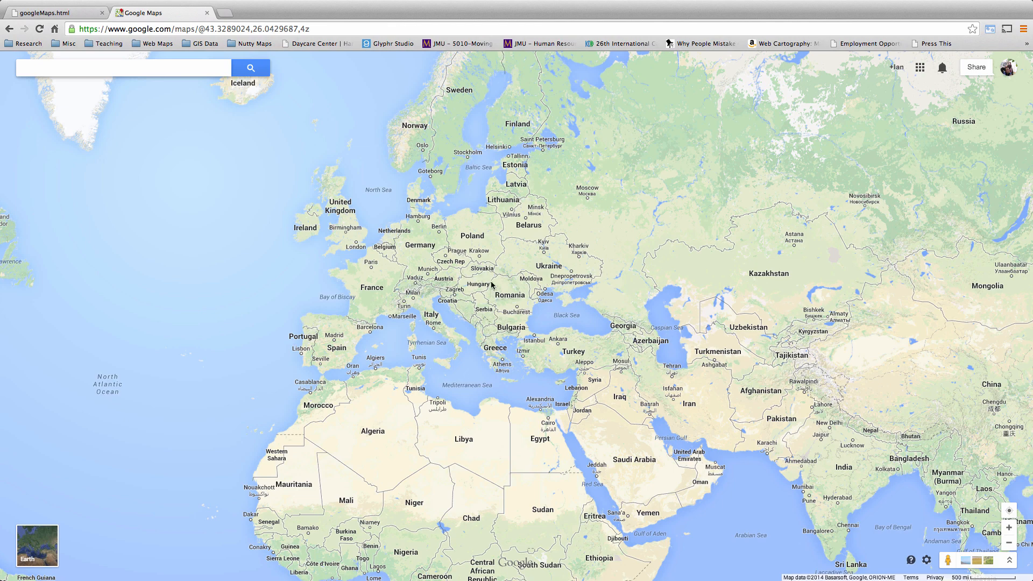
{"action": "left_click", "coordinate": [156, 68]}
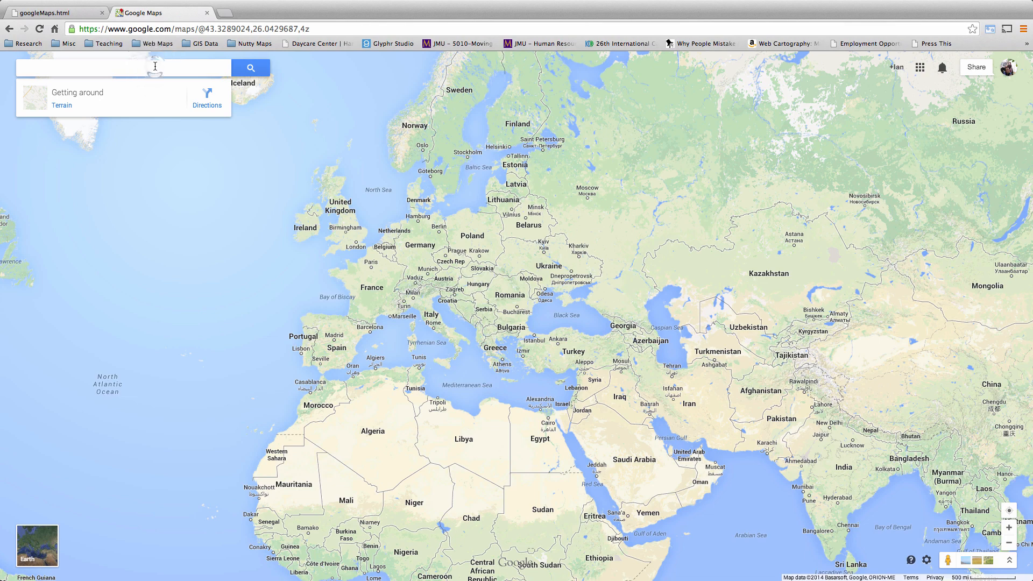
{"action": "left_click", "coordinate": [155, 66]}
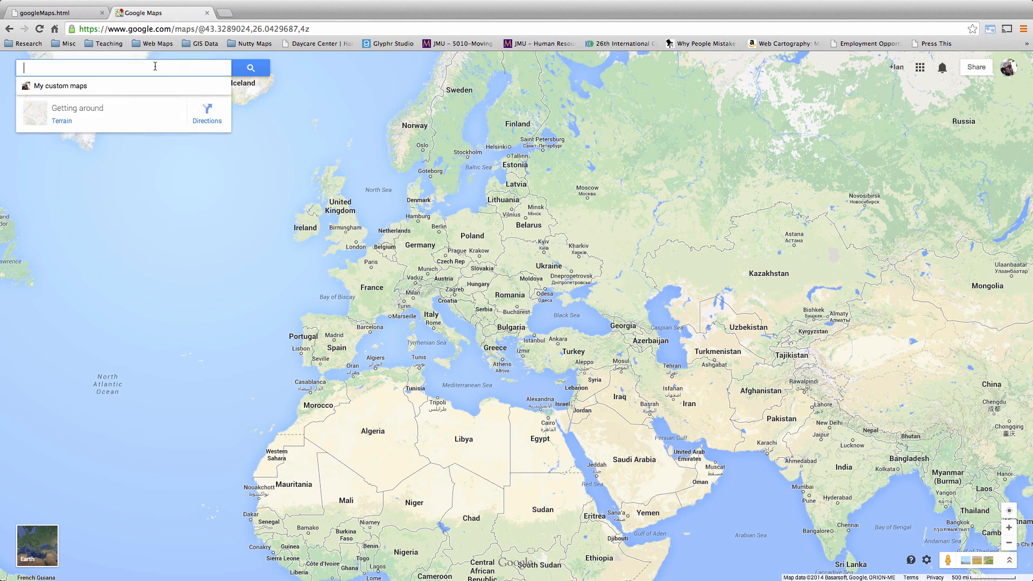
{"action": "left_click", "coordinate": [78, 87]}
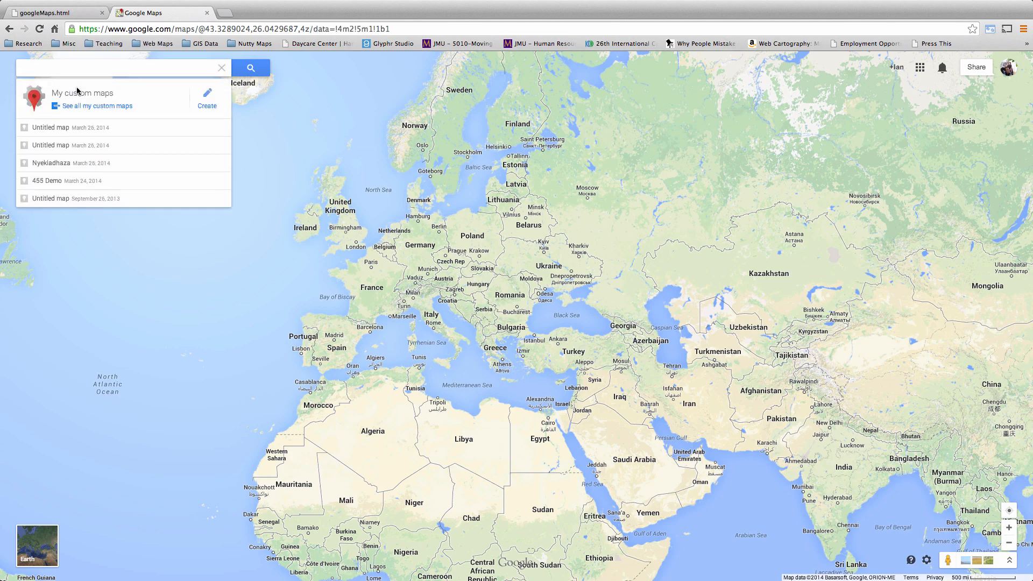
{"action": "left_click", "coordinate": [206, 104]}
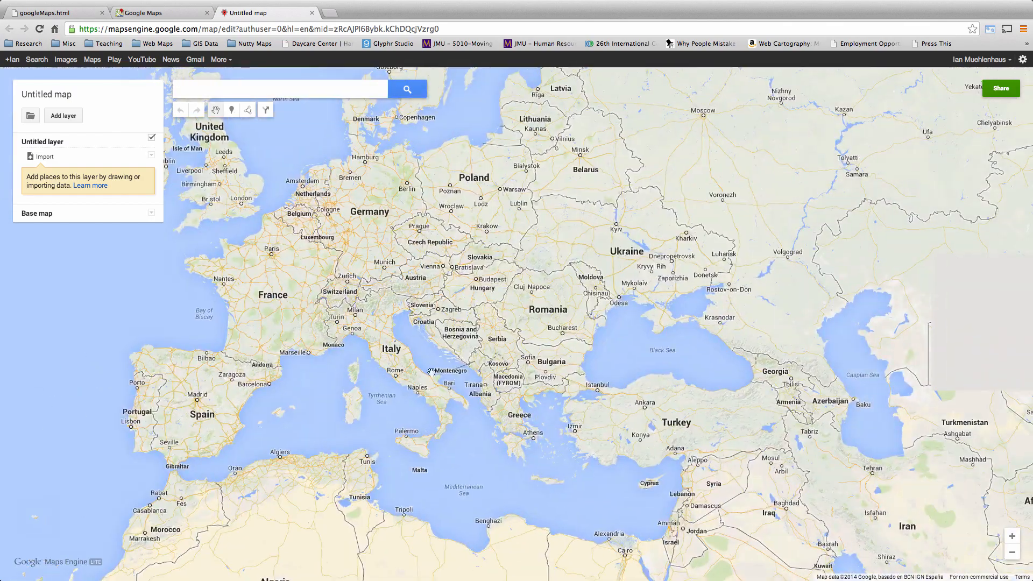
Place a marker just south of Nyékládháza, Hungary, and title it "dsfsadfdsf"
{"action": "double_click", "coordinate": [485, 288]}
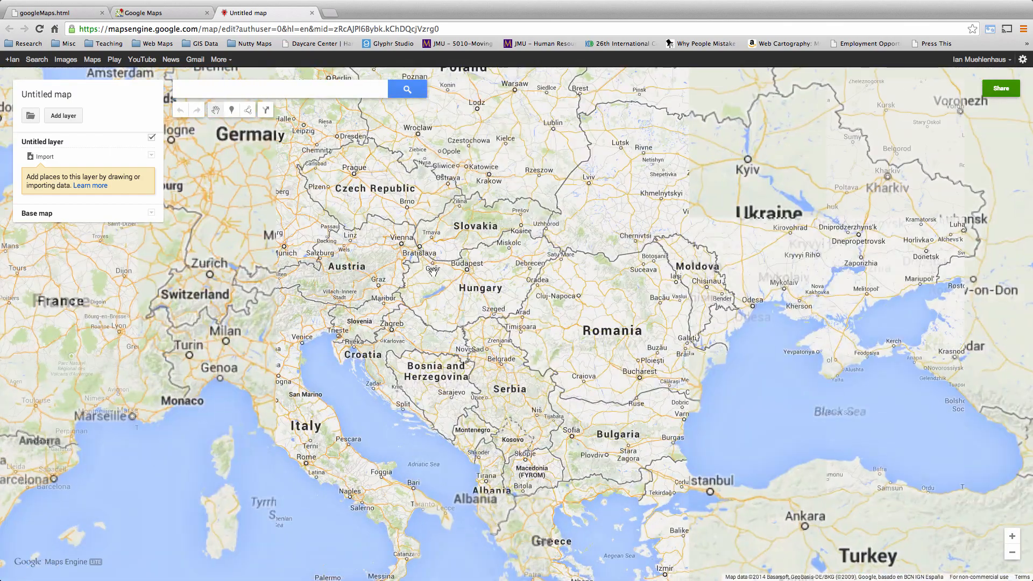
{"action": "double_click", "coordinate": [468, 277]}
{"action": "double_click", "coordinate": [477, 258]}
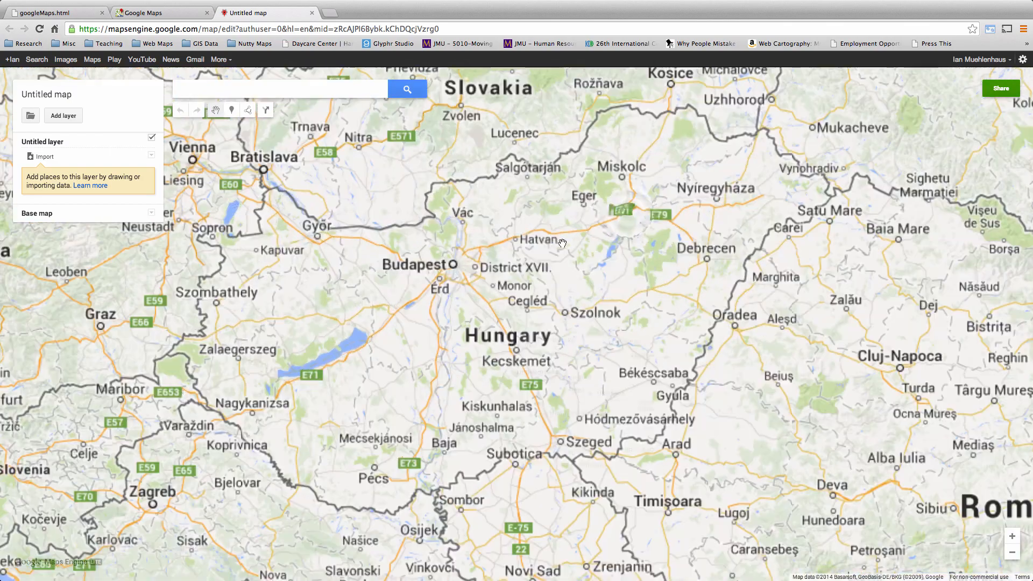
{"action": "left_click_drag", "start_coordinate": [652, 206], "coordinate": [497, 301]}
{"action": "scroll", "coordinate": [499, 303], "scroll_direction": "down", "scroll_amount": 1}
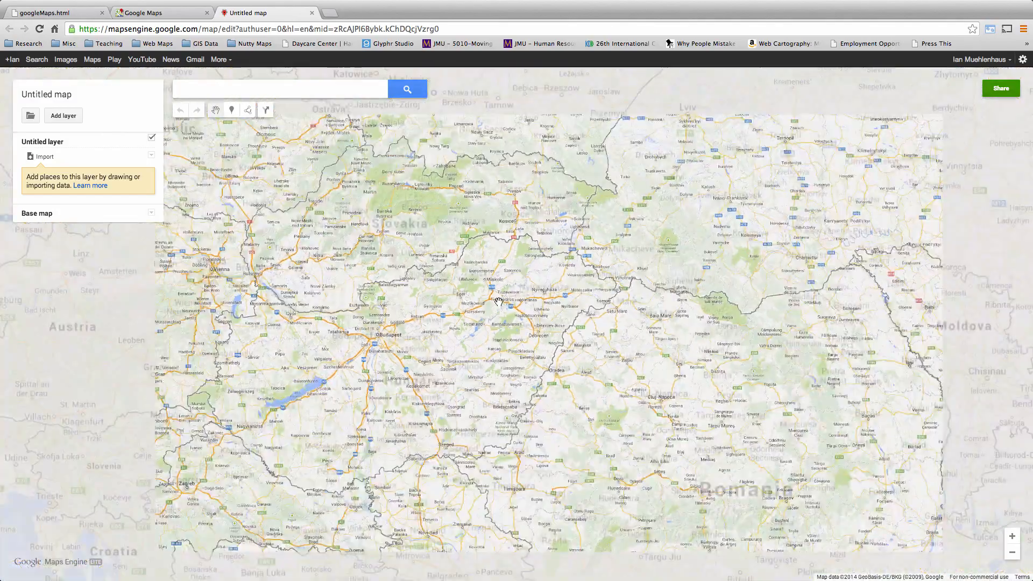
{"action": "scroll", "coordinate": [499, 303], "scroll_direction": "up", "scroll_amount": 3}
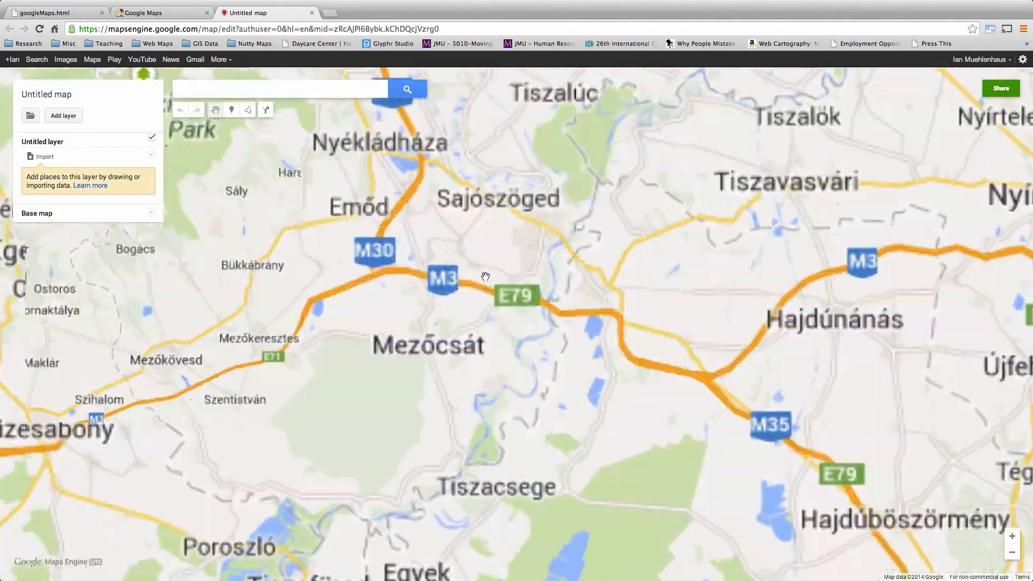
{"action": "left_click_drag", "start_coordinate": [404, 246], "coordinate": [454, 354]}
{"action": "double_click", "coordinate": [454, 288]}
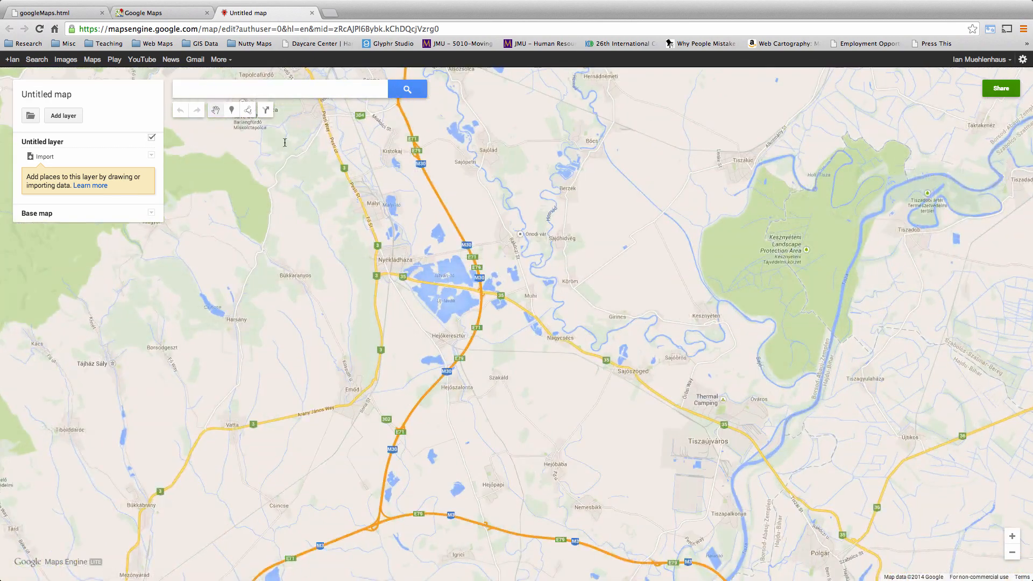
{"action": "left_click", "coordinate": [231, 110]}
{"action": "left_click", "coordinate": [393, 280]}
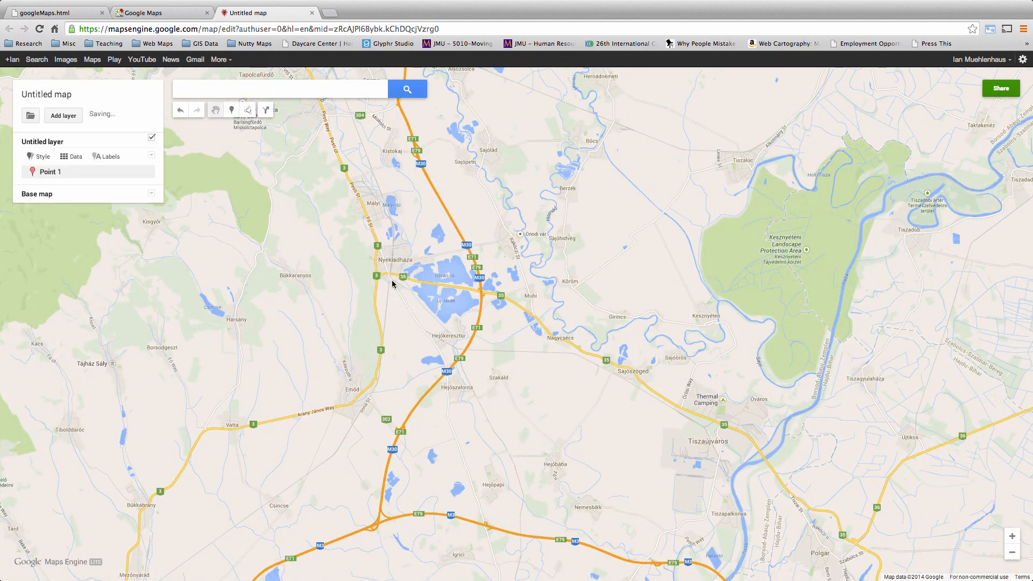
{"action": "type", "text": "dsfsadfdsf"}
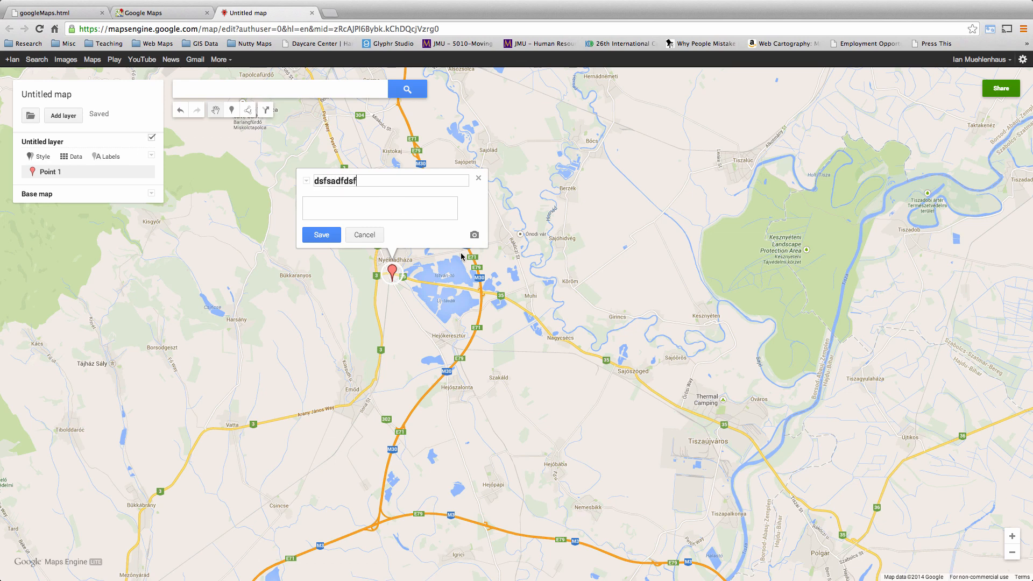
Search Google images for "nyekladhaza, hungary", attach the black T-shirt picture to the marker, and save the marker
{"action": "left_click", "coordinate": [474, 237]}
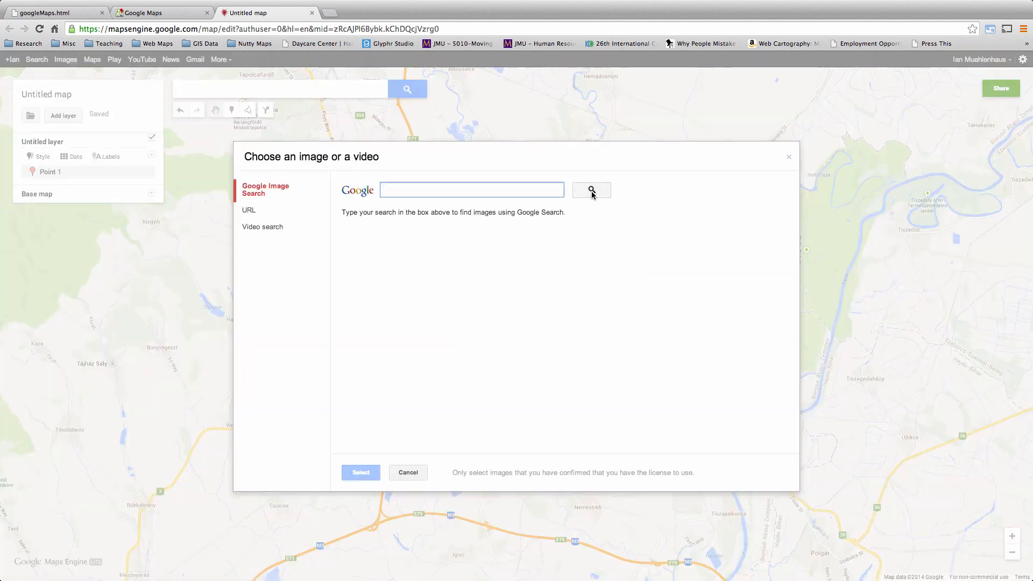
{"action": "type", "text": "nyekladhaza,"}
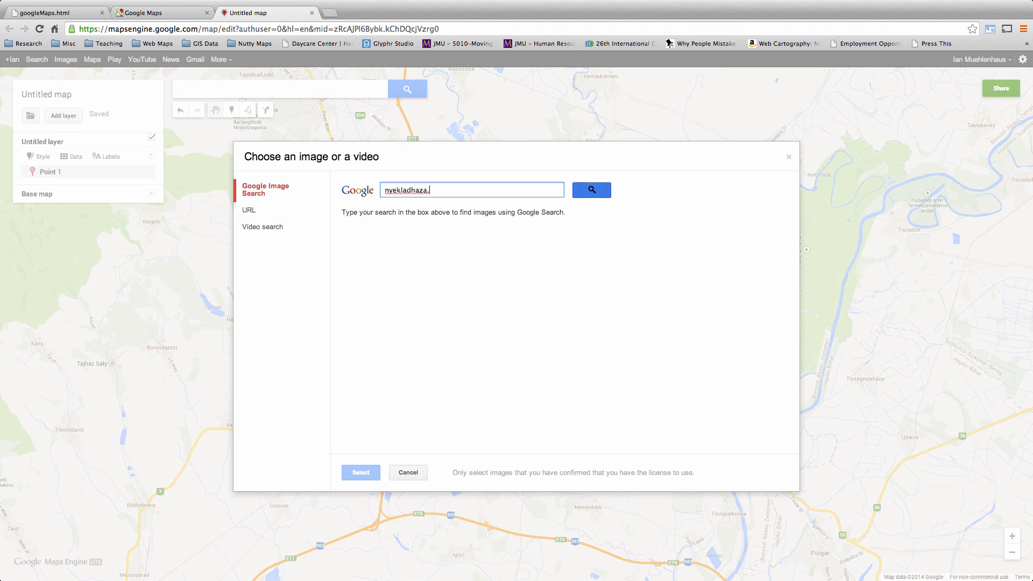
{"action": "type", "text": " hungary"}
{"action": "key", "text": "Return"}
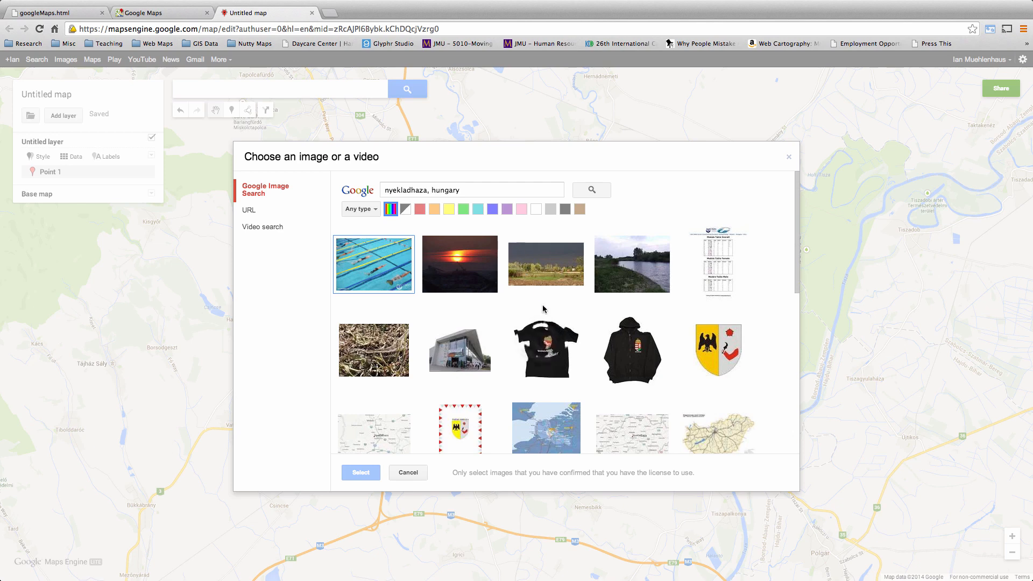
{"action": "left_click", "coordinate": [544, 345]}
{"action": "left_click", "coordinate": [359, 477]}
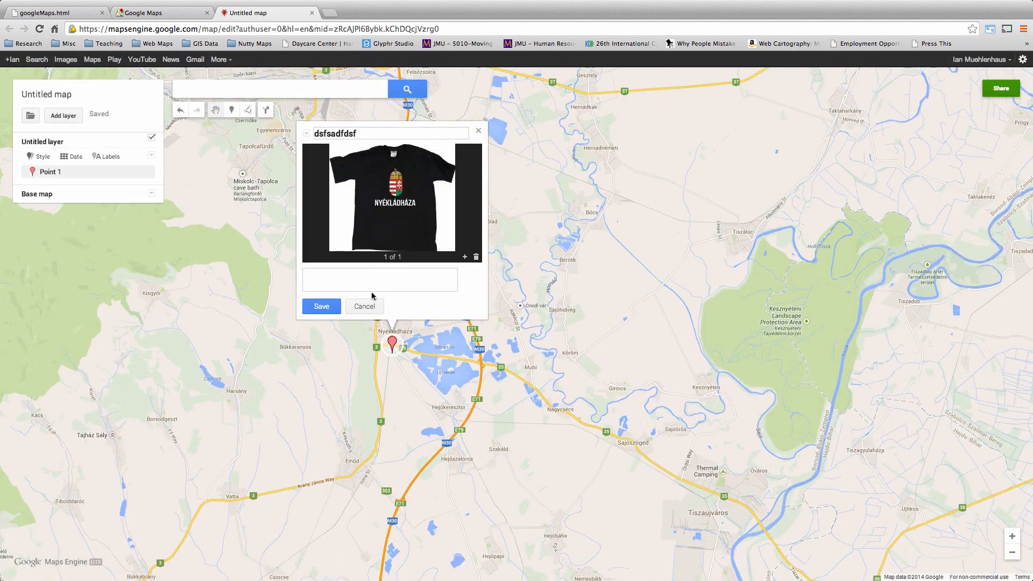
{"action": "left_click", "coordinate": [322, 307]}
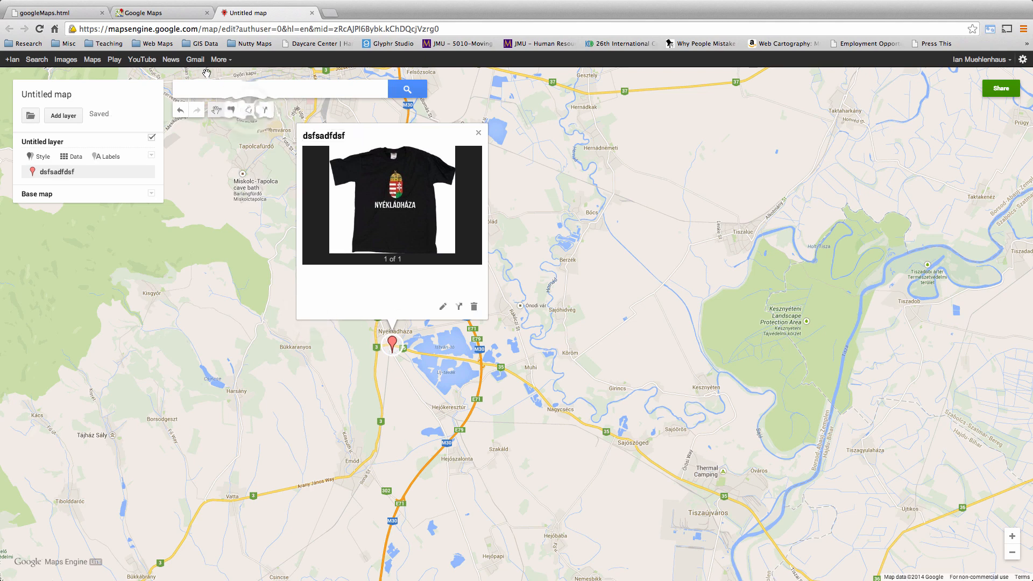
Draw a closed six-cornered polygon around the lakes east of Nyékládháza
{"action": "left_click", "coordinate": [248, 111]}
{"action": "left_click", "coordinate": [480, 380]}
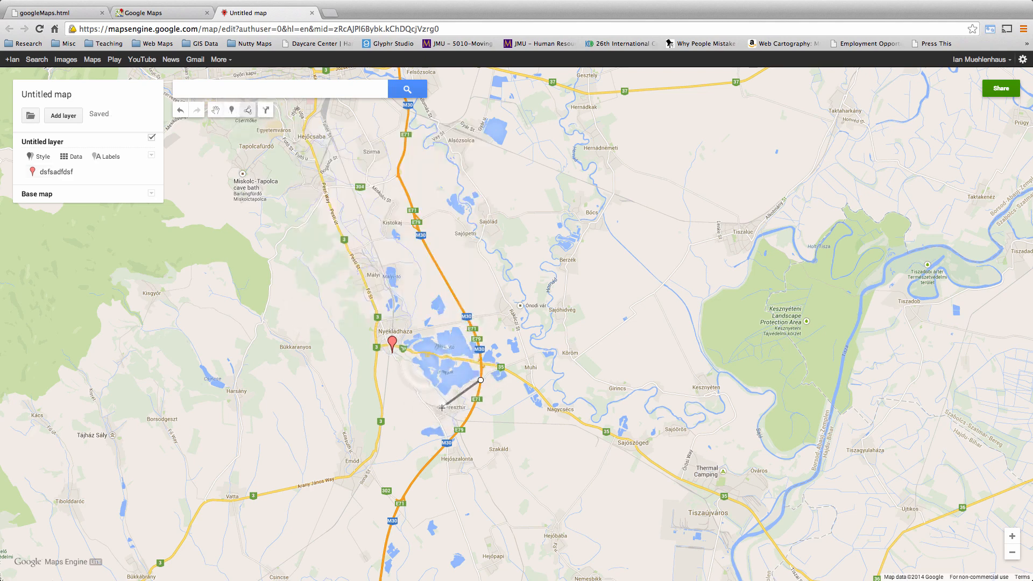
{"action": "left_click", "coordinate": [433, 400]}
{"action": "left_click", "coordinate": [426, 361]}
{"action": "left_click", "coordinate": [431, 326]}
{"action": "left_click", "coordinate": [478, 328]}
{"action": "left_click", "coordinate": [509, 363]}
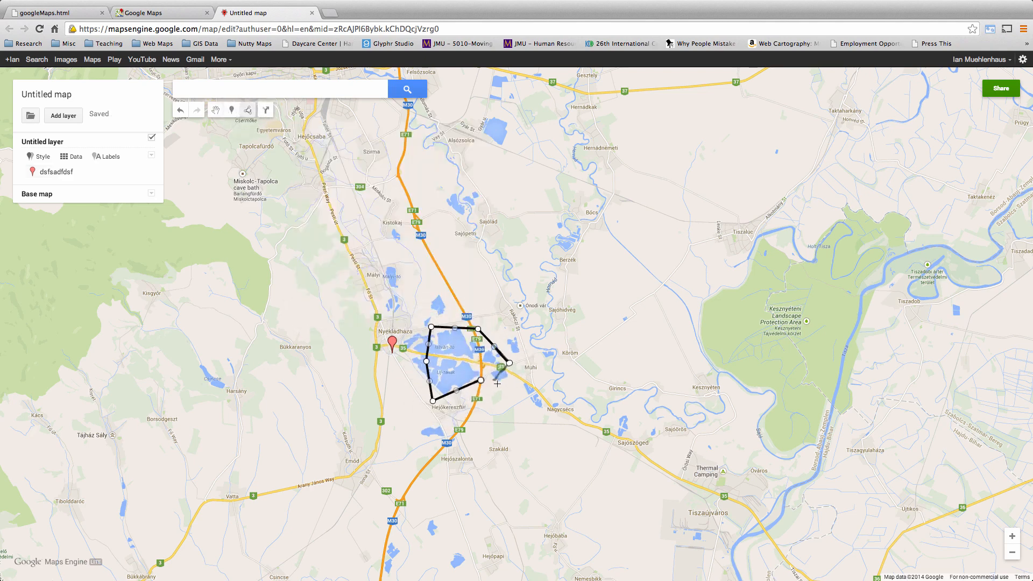
{"action": "left_click", "coordinate": [481, 380]}
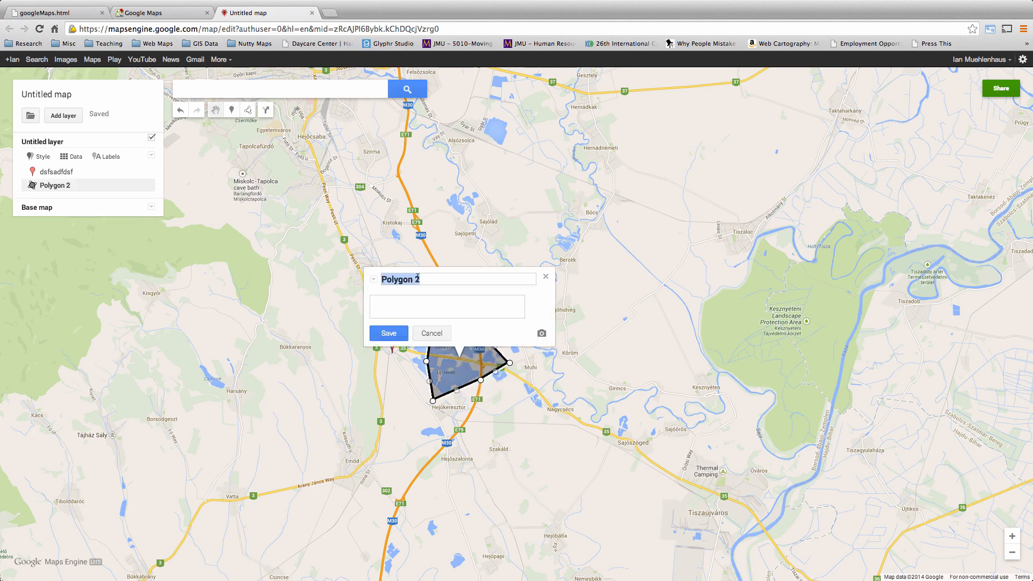
Title the polygon "Lakes full of Chernobyl Gunk", save it, and close its info window
{"action": "type", "text": "Lakes full of Chernobyl Gunk"}
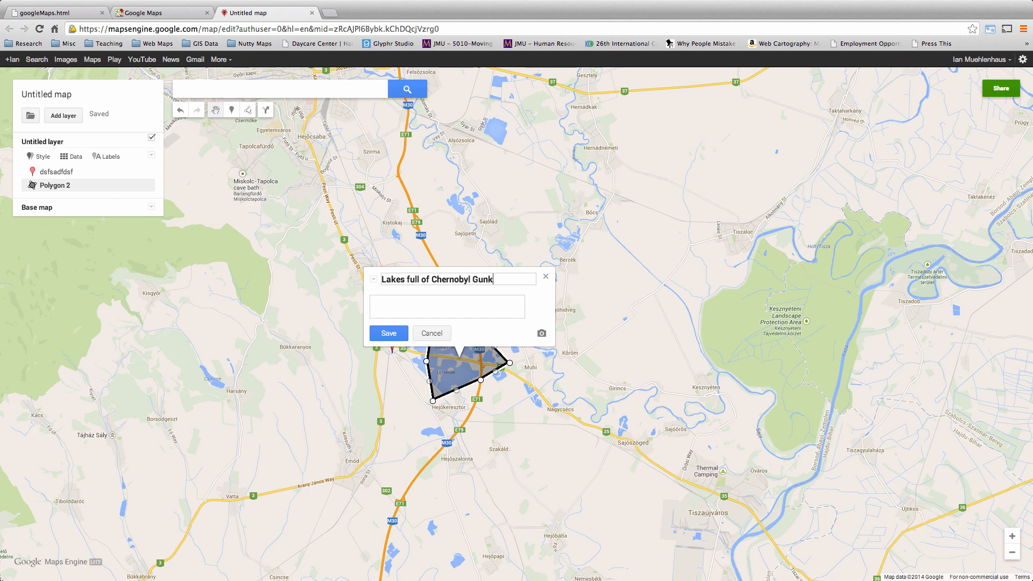
{"action": "left_click", "coordinate": [388, 333]}
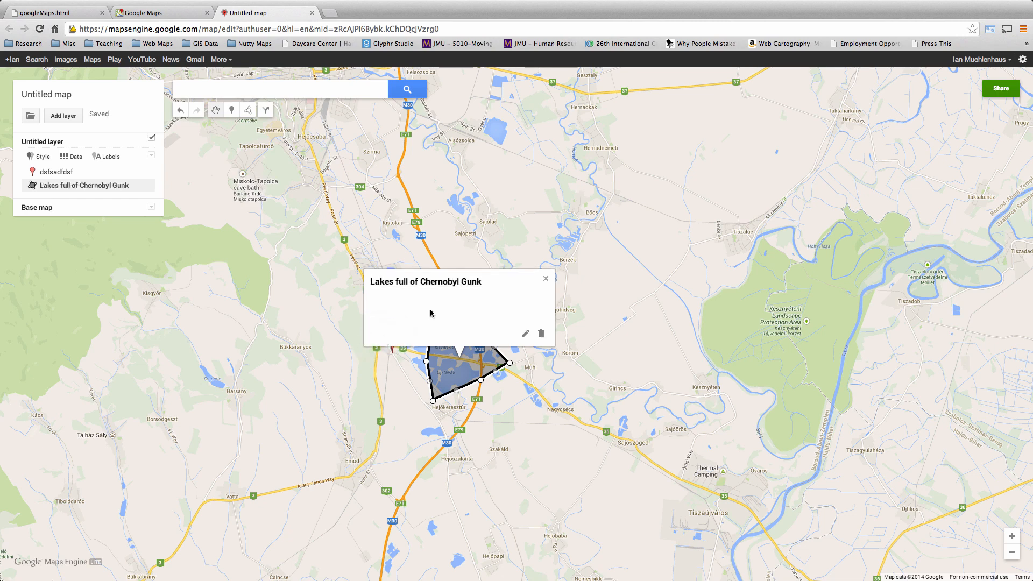
{"action": "left_click", "coordinate": [545, 279]}
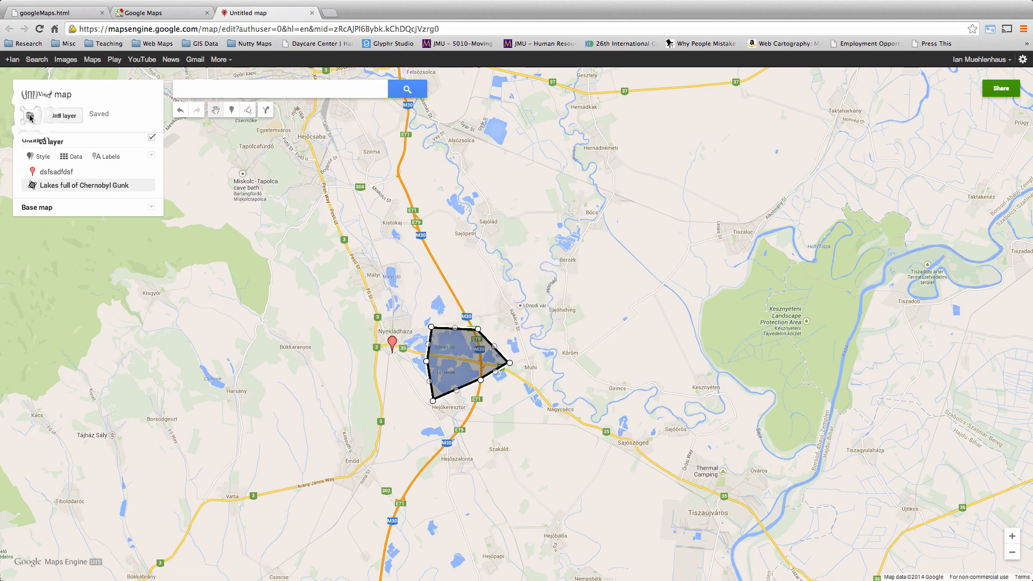
Export the entire map to KML and save the file on the Desktop as nyekGunk
{"action": "left_click", "coordinate": [31, 117]}
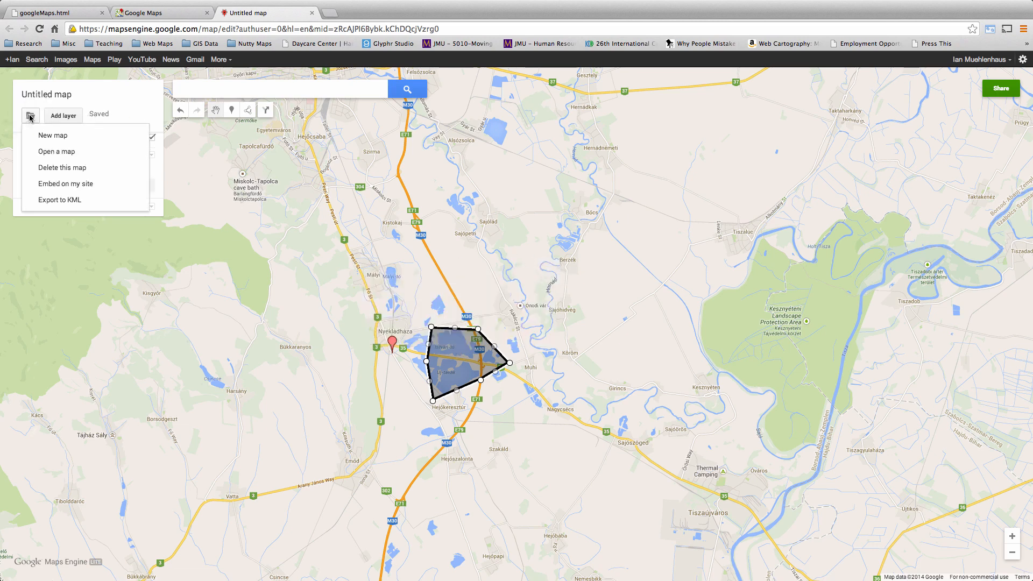
{"action": "left_click", "coordinate": [60, 200]}
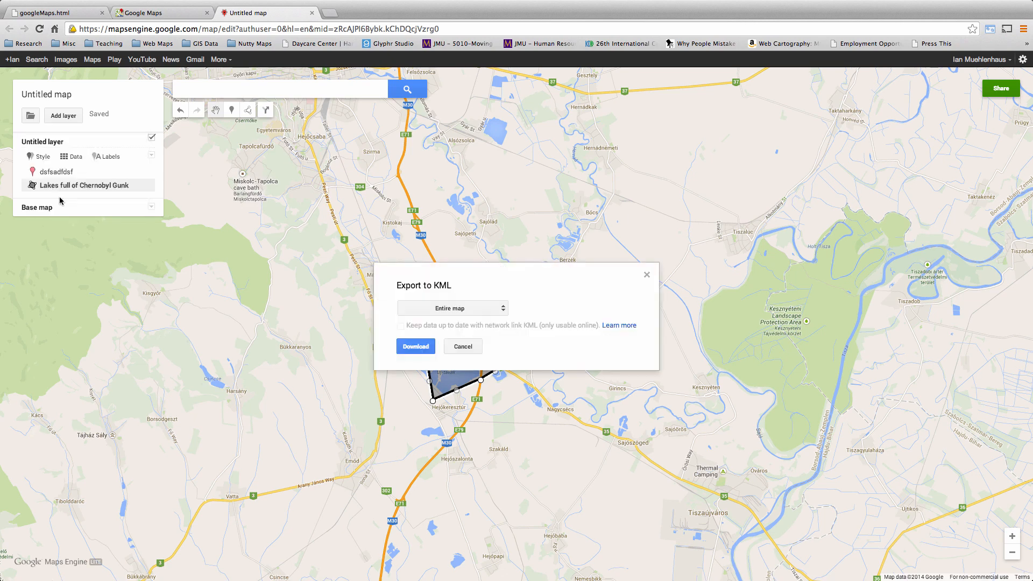
{"action": "left_click", "coordinate": [415, 347]}
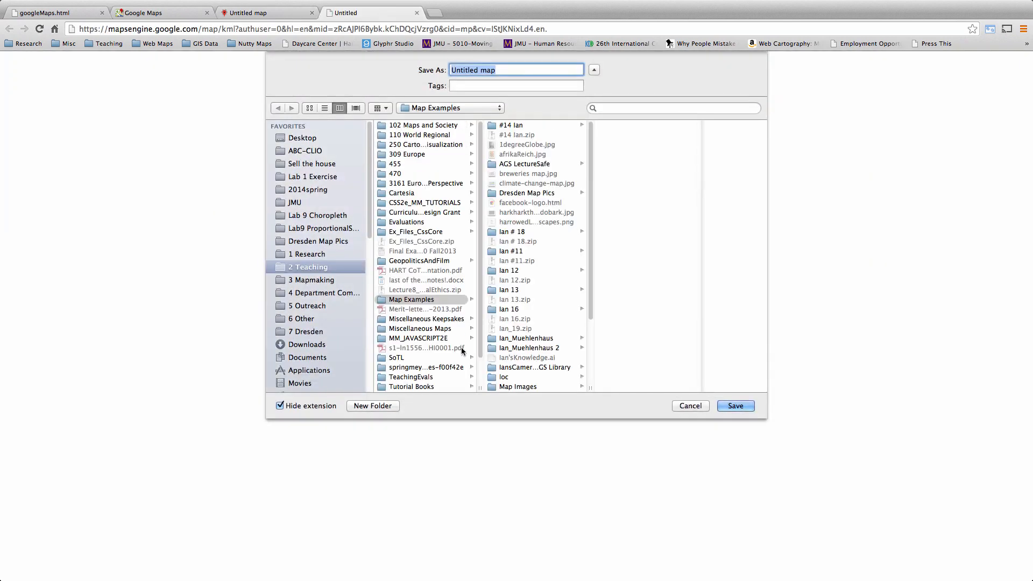
{"action": "left_click", "coordinate": [301, 137]}
{"action": "type", "text": "nyek"}
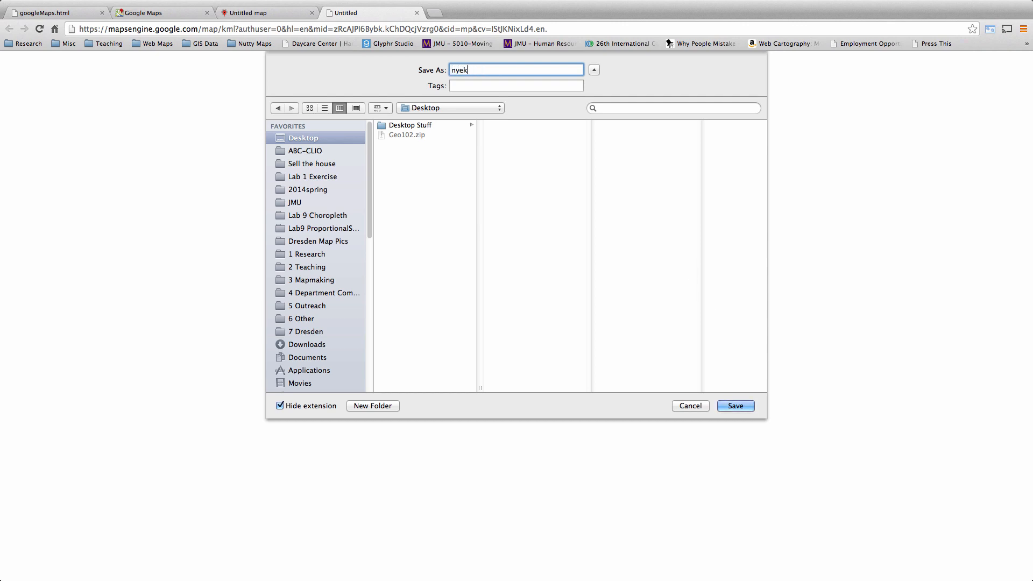
{"action": "type", "text": "GUnk"}
{"action": "key", "text": "Return"}
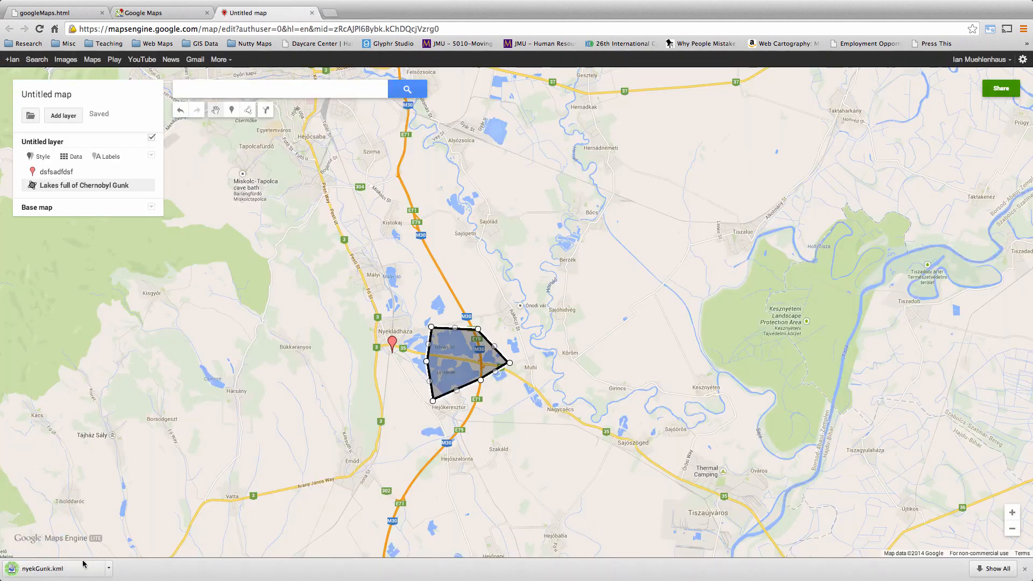
Reveal nyekGunk.kml in Finder, open it in Google Earth, and examine the dsfsadfdsf placemark and the polygon over the lakes
{"action": "left_click", "coordinate": [109, 568]}
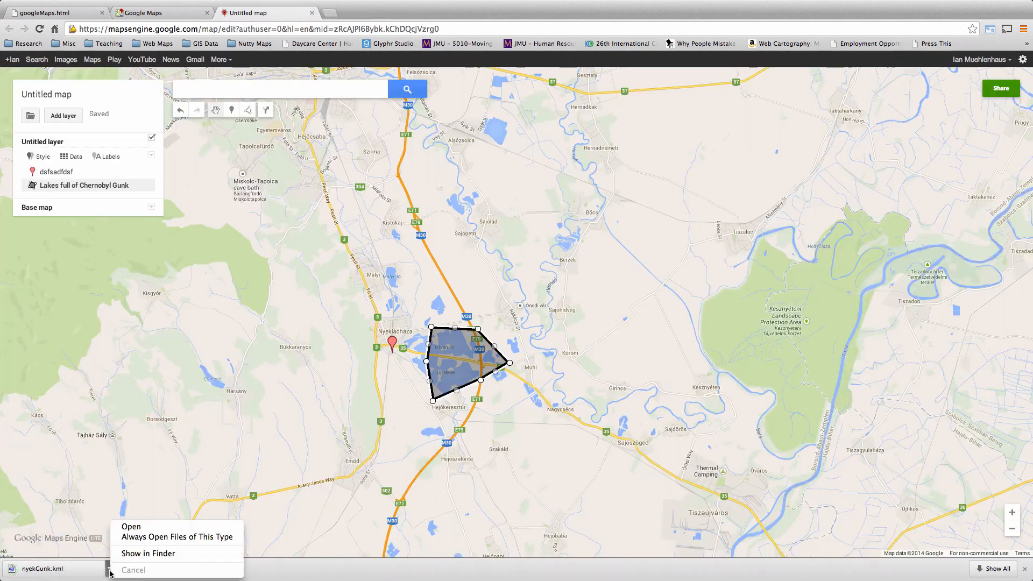
{"action": "left_click", "coordinate": [148, 553]}
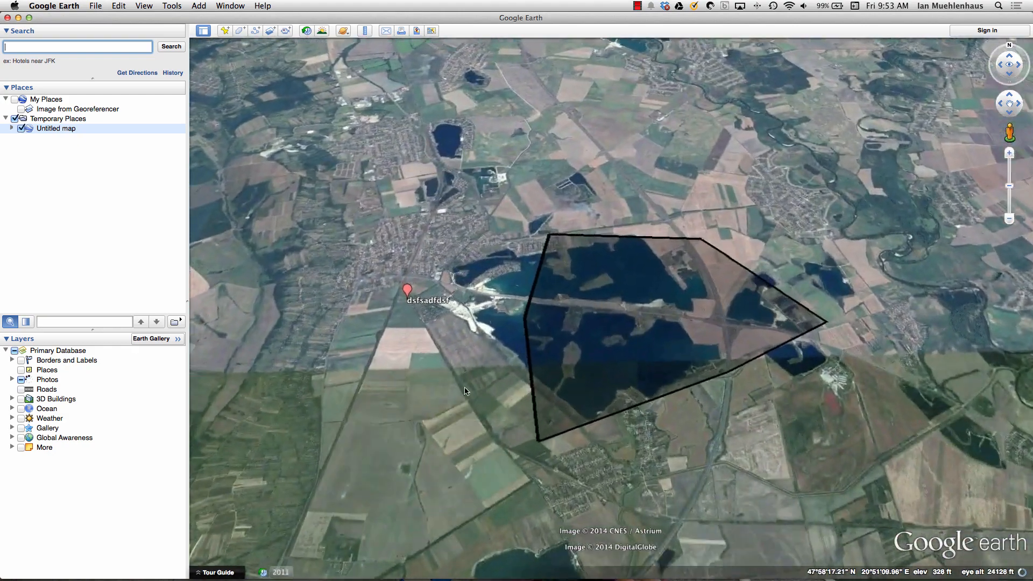
{"action": "left_click_drag", "start_coordinate": [376, 317], "coordinate": [418, 330]}
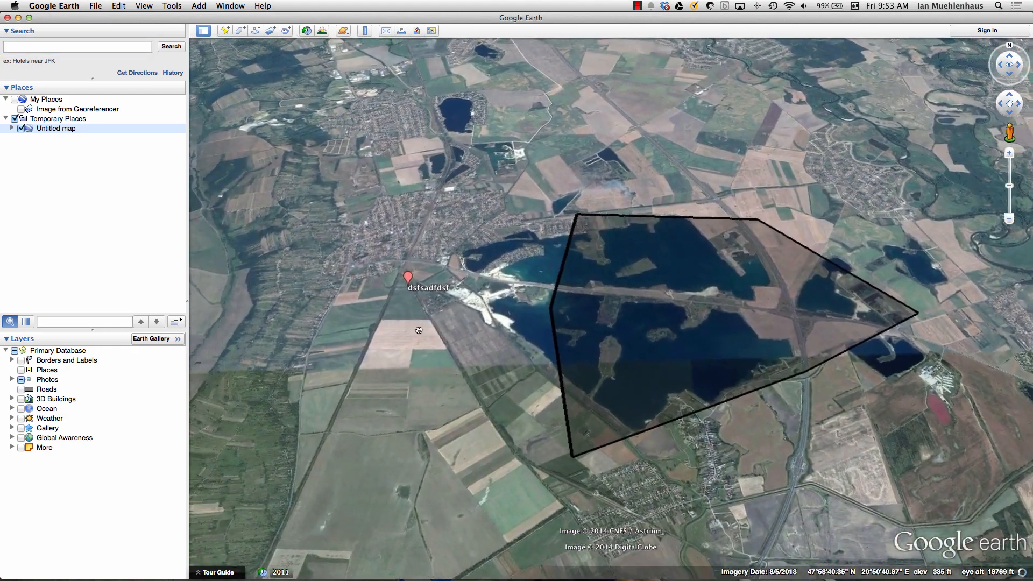
{"action": "double_click", "coordinate": [412, 277]}
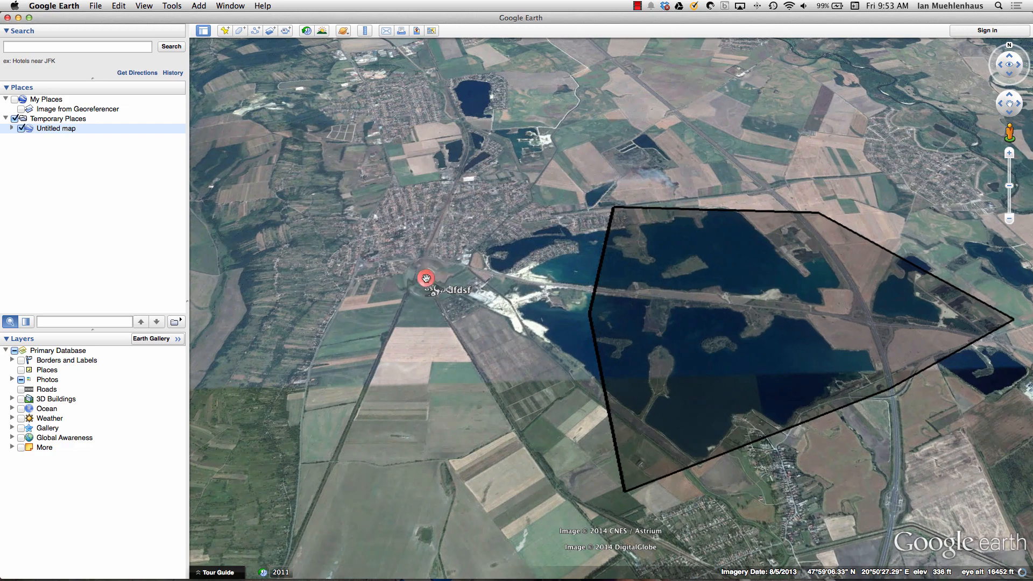
{"action": "double_click", "coordinate": [425, 278]}
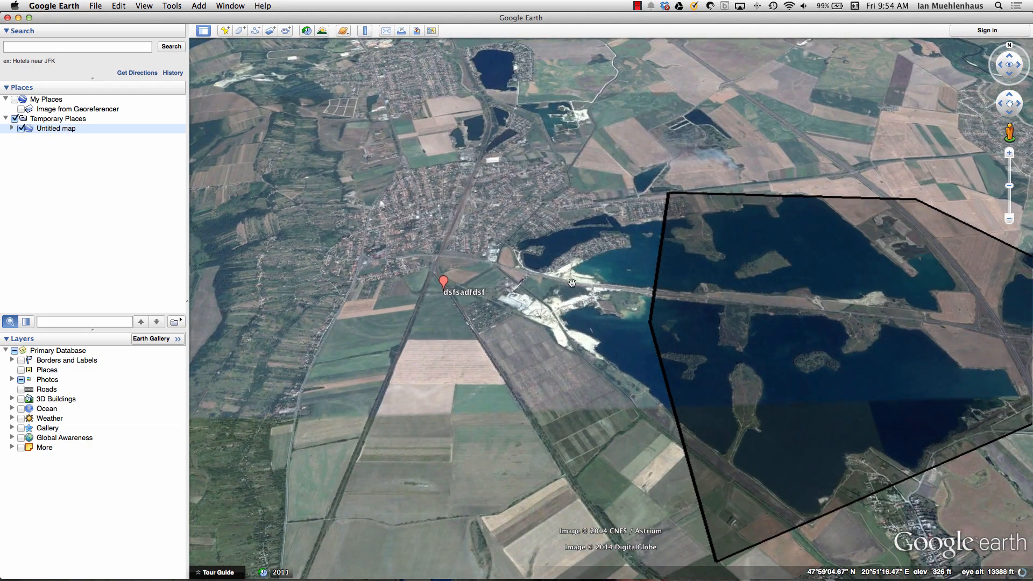
{"action": "double_click", "coordinate": [447, 282]}
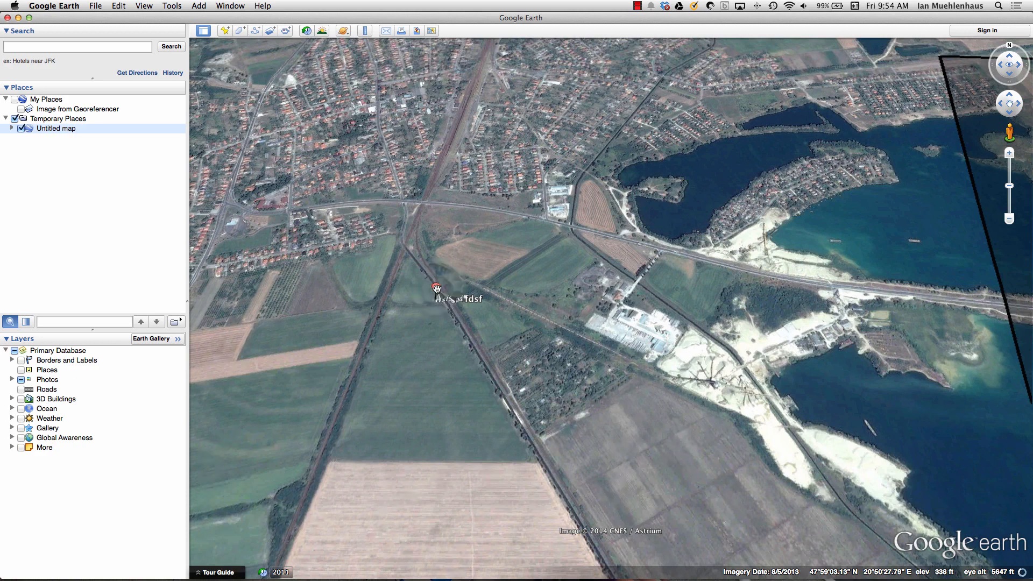
Expand the Untitled map and its layer in Places, and fly to the dsfsadfdsf placemark
{"action": "double_click", "coordinate": [437, 285]}
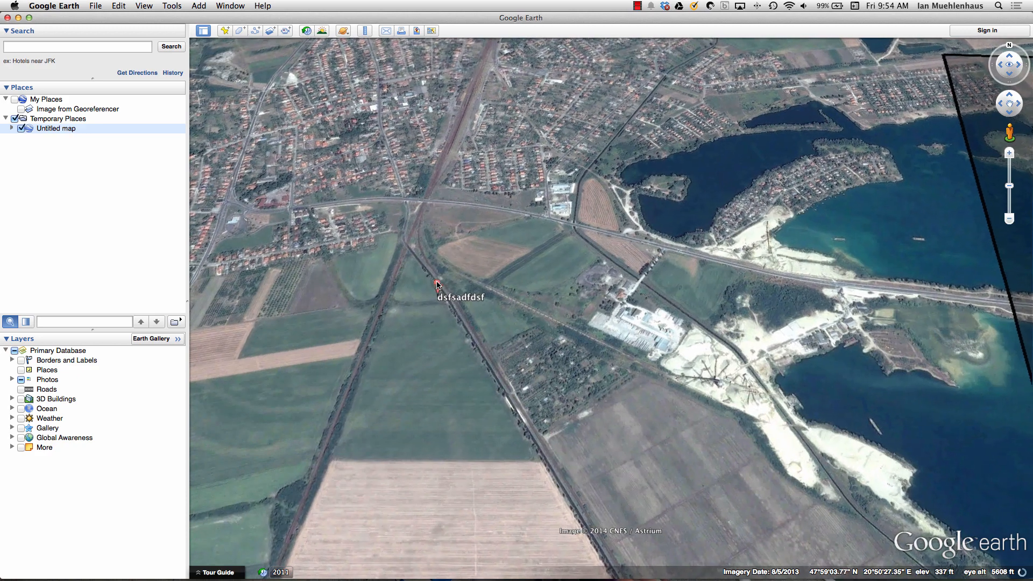
{"action": "right_click", "coordinate": [75, 129]}
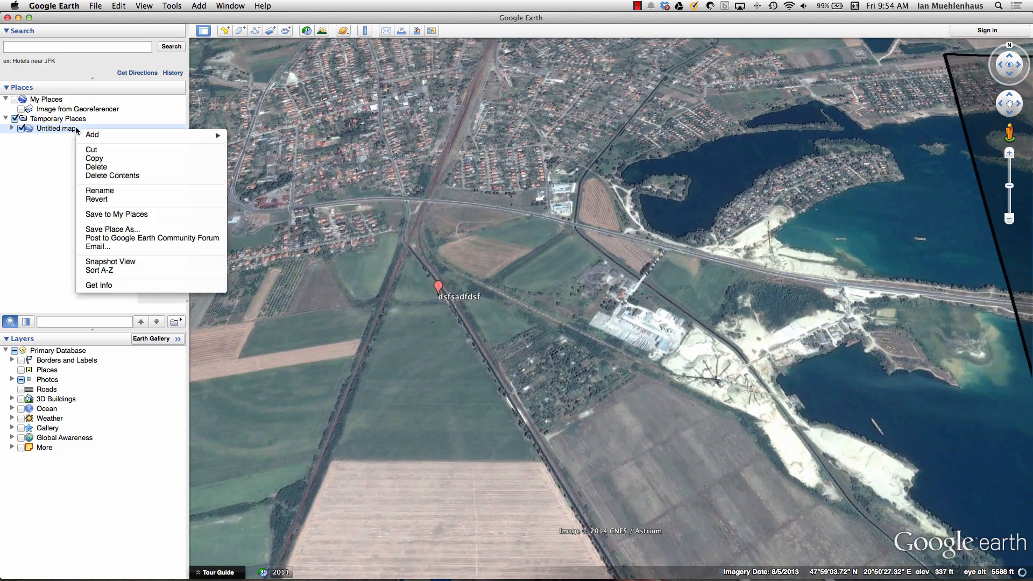
{"action": "left_click", "coordinate": [12, 129]}
{"action": "left_click", "coordinate": [12, 129]}
{"action": "left_click", "coordinate": [43, 139]}
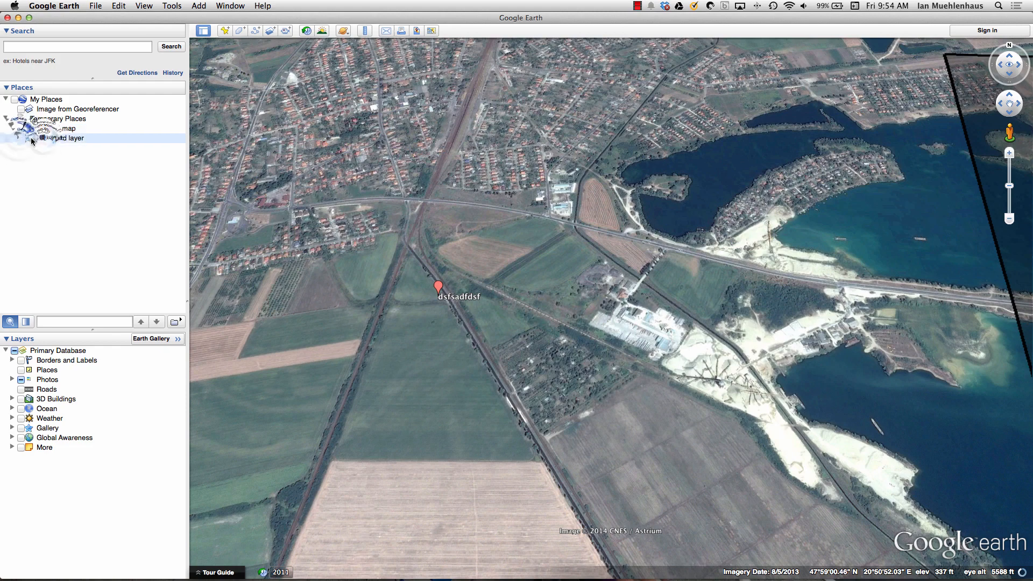
{"action": "left_click", "coordinate": [19, 138]}
{"action": "double_click", "coordinate": [64, 149]}
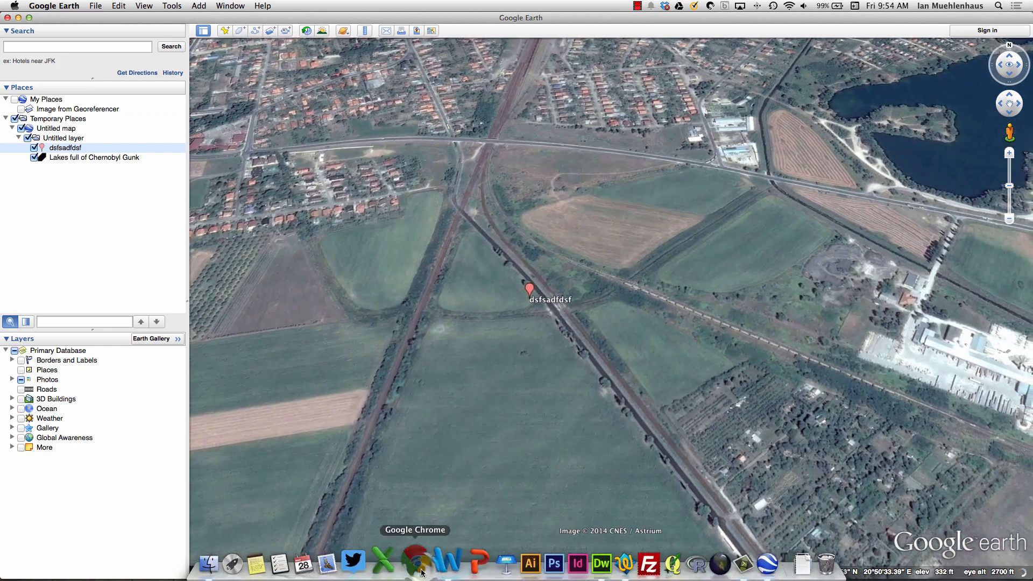
Switch to Chrome, check the website embedding option for the custom map, dismiss its dialog, and deselect the polygon
{"action": "left_click", "coordinate": [421, 572]}
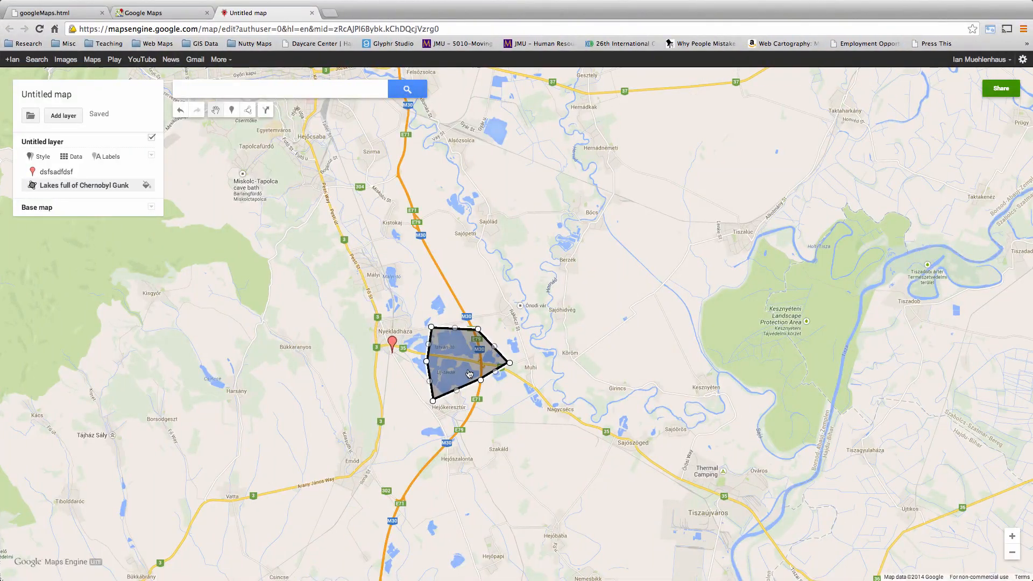
{"action": "left_click", "coordinate": [31, 116]}
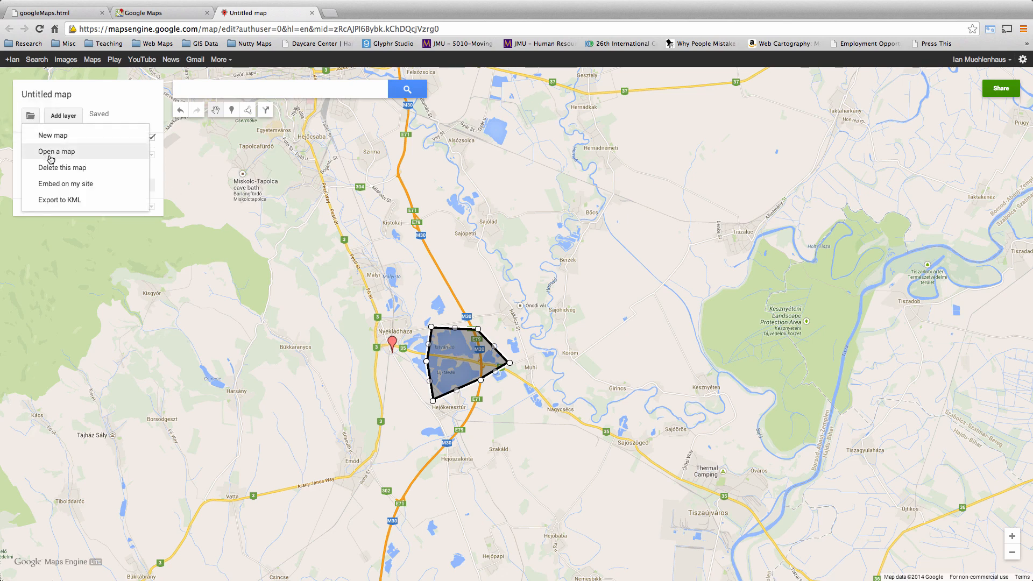
{"action": "left_click", "coordinate": [72, 184]}
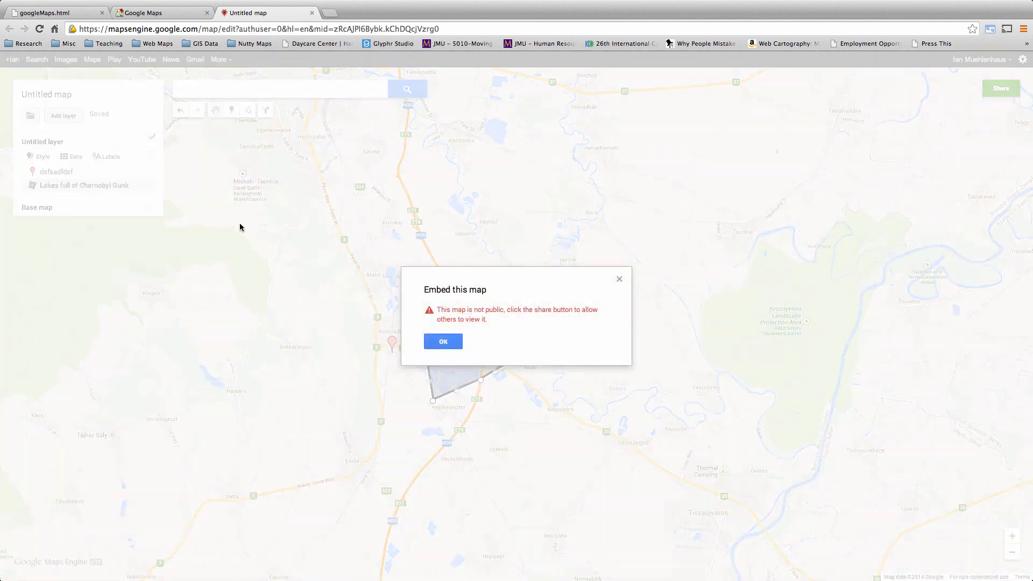
{"action": "left_click", "coordinate": [445, 345]}
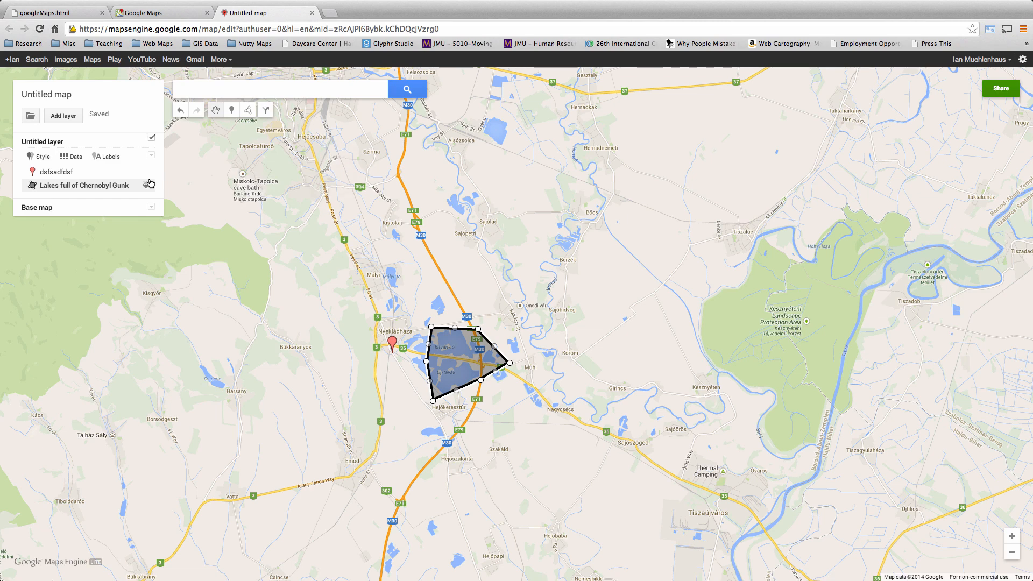
{"action": "left_click", "coordinate": [338, 172]}
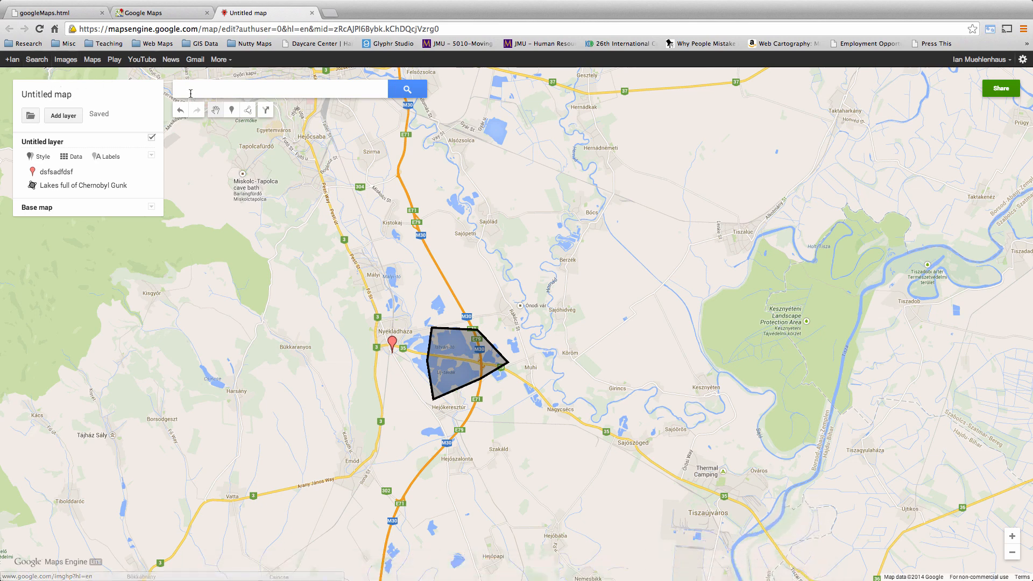
Load maps.google.com in the existing Google Maps tab and close the tab holding the Untitled map
{"action": "left_click", "coordinate": [145, 15]}
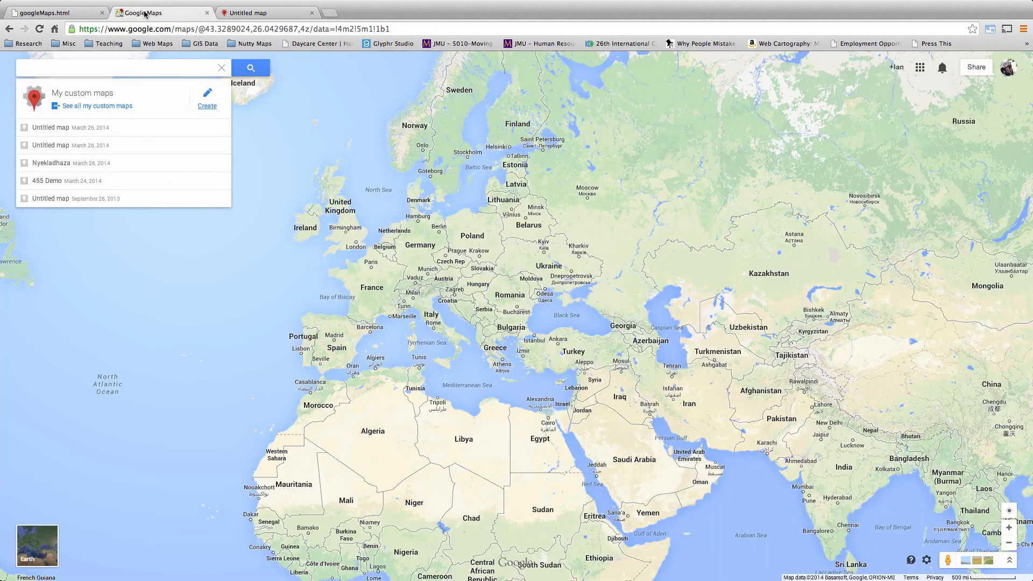
{"action": "left_click", "coordinate": [305, 156]}
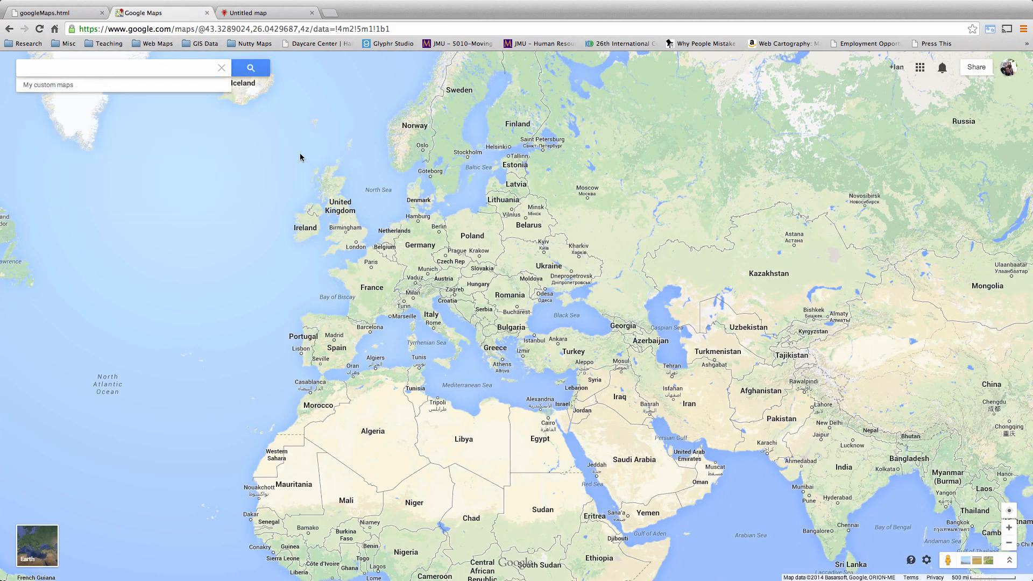
{"action": "mouse_move", "coordinate": [192, 85]}
{"action": "left_click", "coordinate": [383, 319]}
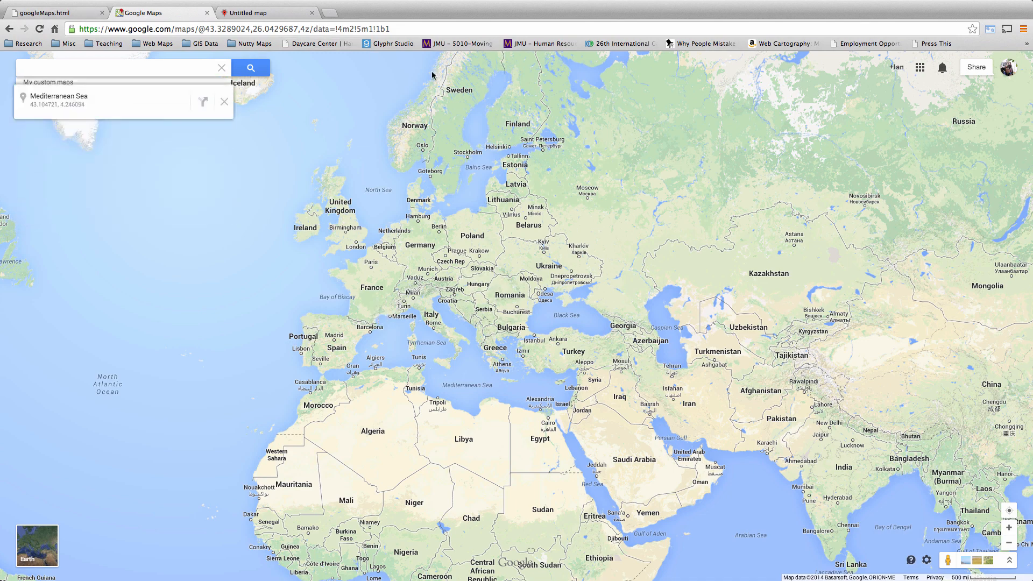
{"action": "left_click", "coordinate": [168, 32]}
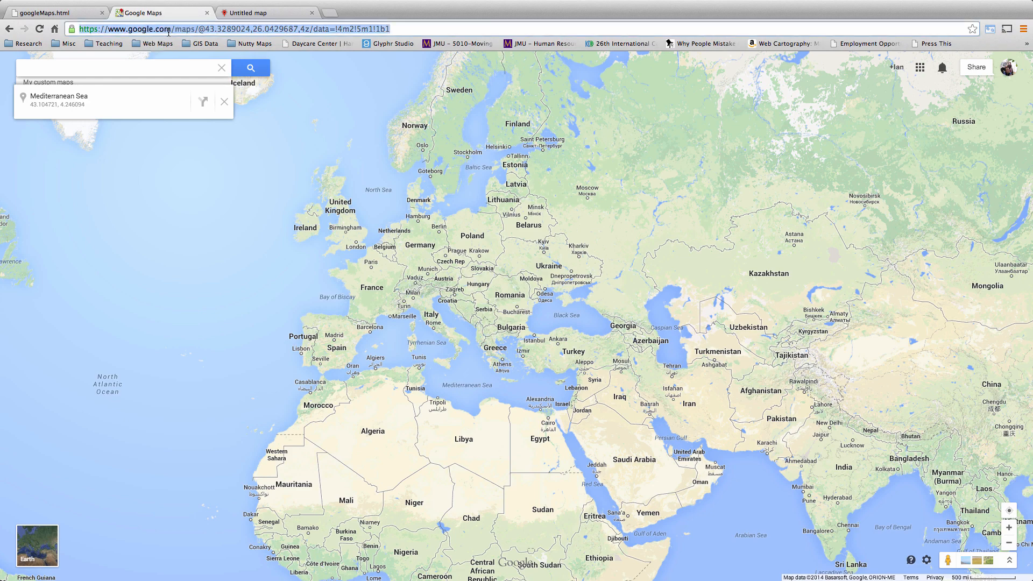
{"action": "type", "text": "maps.google.com"}
{"action": "key", "text": "Return"}
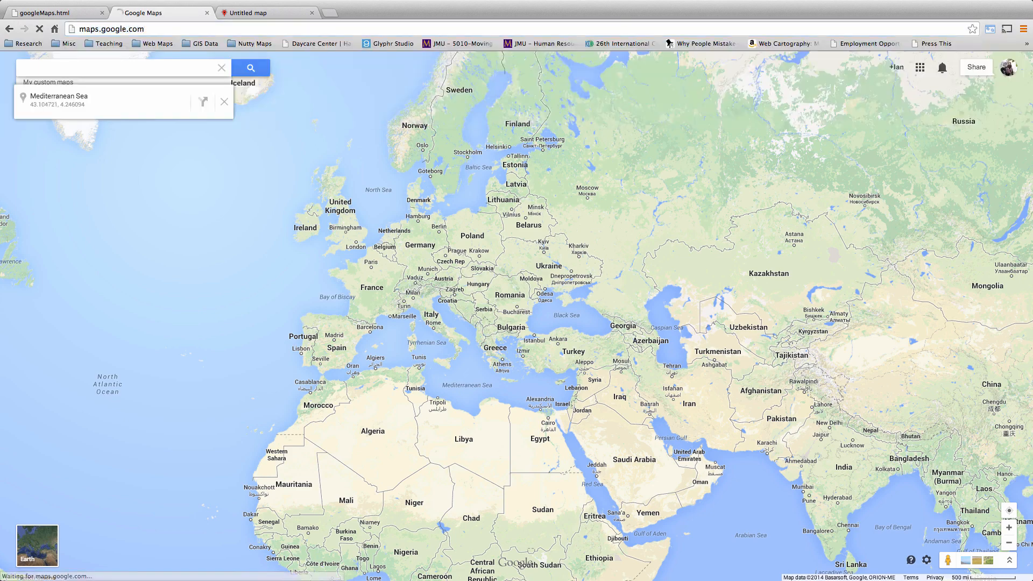
{"action": "left_click", "coordinate": [264, 13]}
{"action": "left_click", "coordinate": [312, 13]}
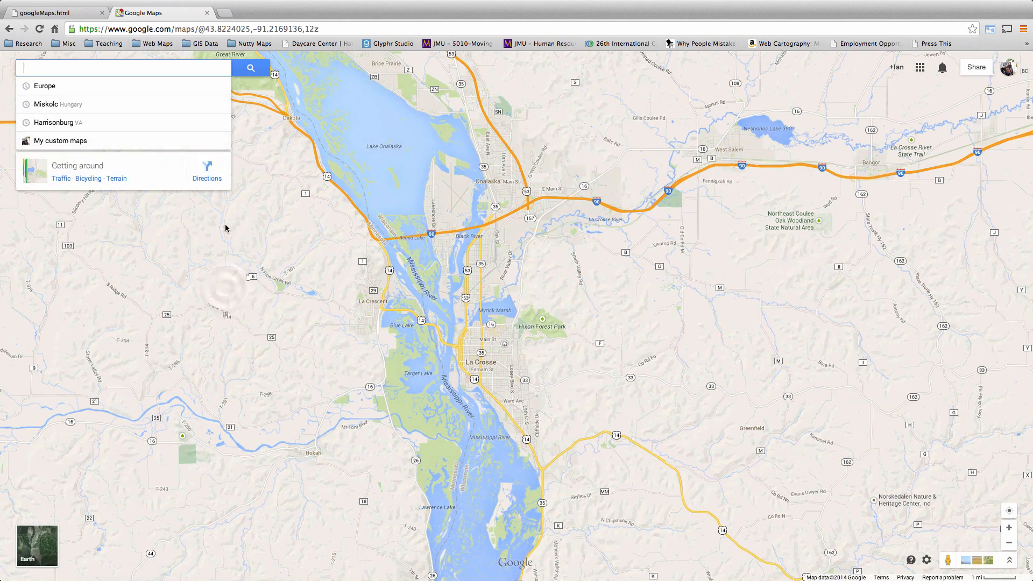
Switch to classic Google Maps, look through the saved places, and create a new map with classic My Maps
{"action": "left_click", "coordinate": [225, 287]}
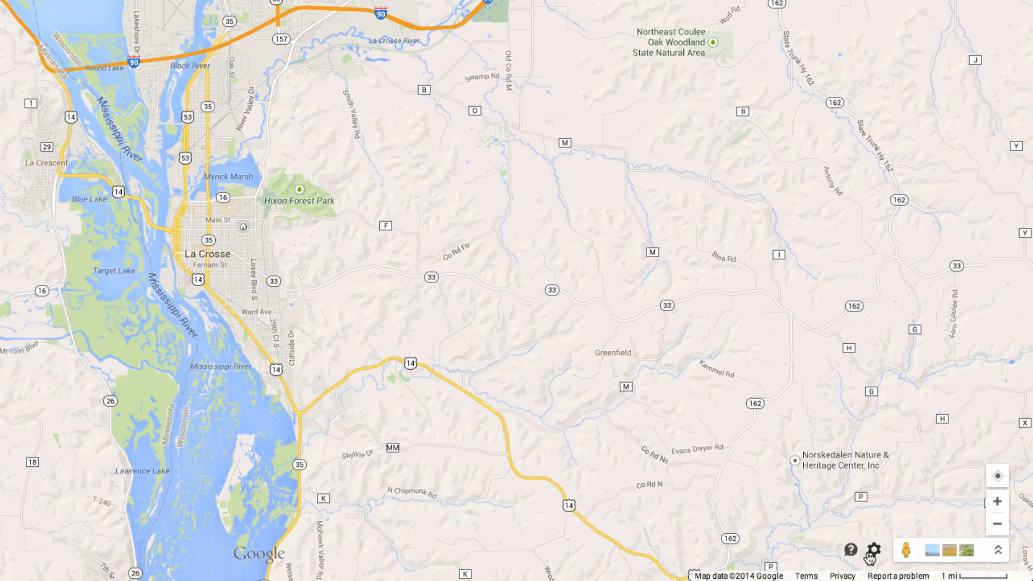
{"action": "left_click", "coordinate": [872, 557]}
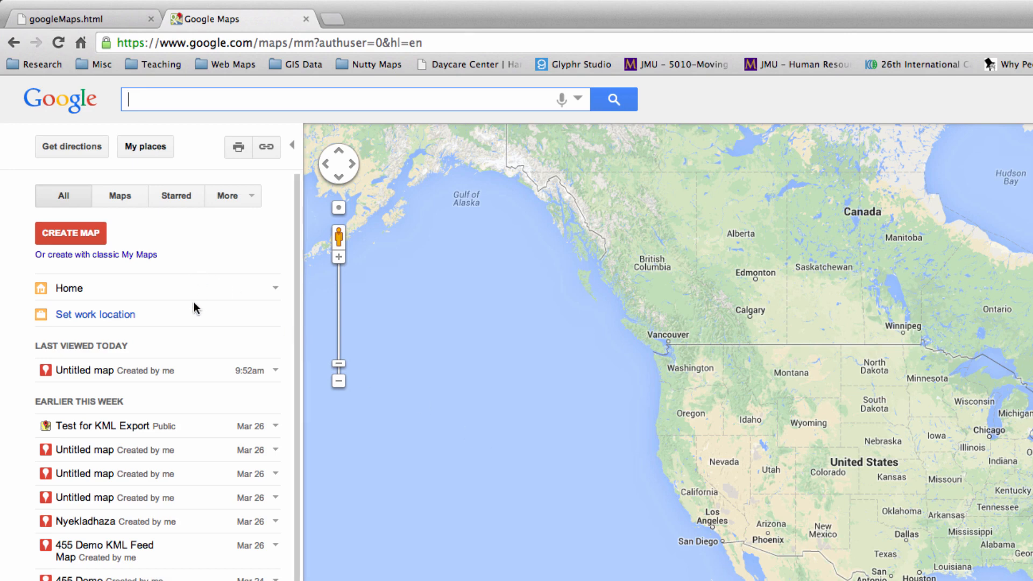
{"action": "scroll", "coordinate": [123, 451], "scroll_direction": "down", "scroll_amount": 3}
{"action": "scroll", "coordinate": [123, 450], "scroll_direction": "up", "scroll_amount": 3}
{"action": "left_click", "coordinate": [140, 257]}
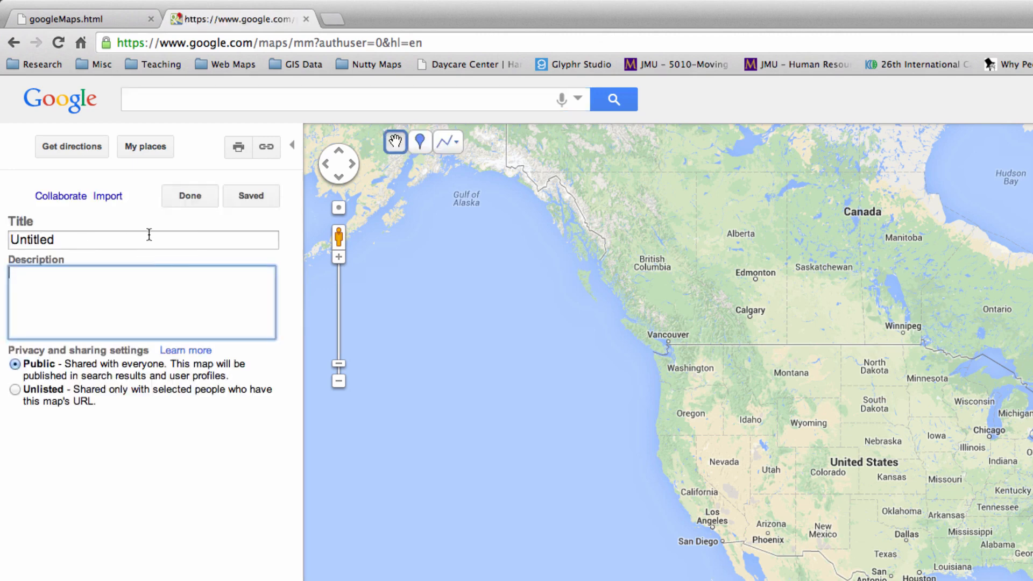
Title the new map "Nyekladhaza Revamped", set its sharing to Public, and save it
{"action": "left_click", "coordinate": [76, 240]}
{"action": "key", "text": "super+a"}
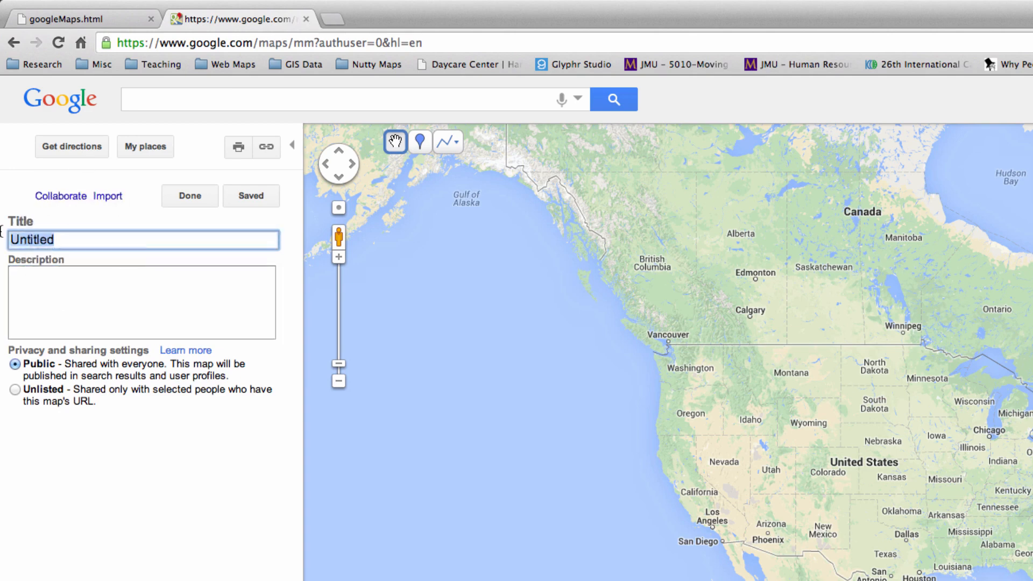
{"action": "type", "text": "Nyekladhaz"}
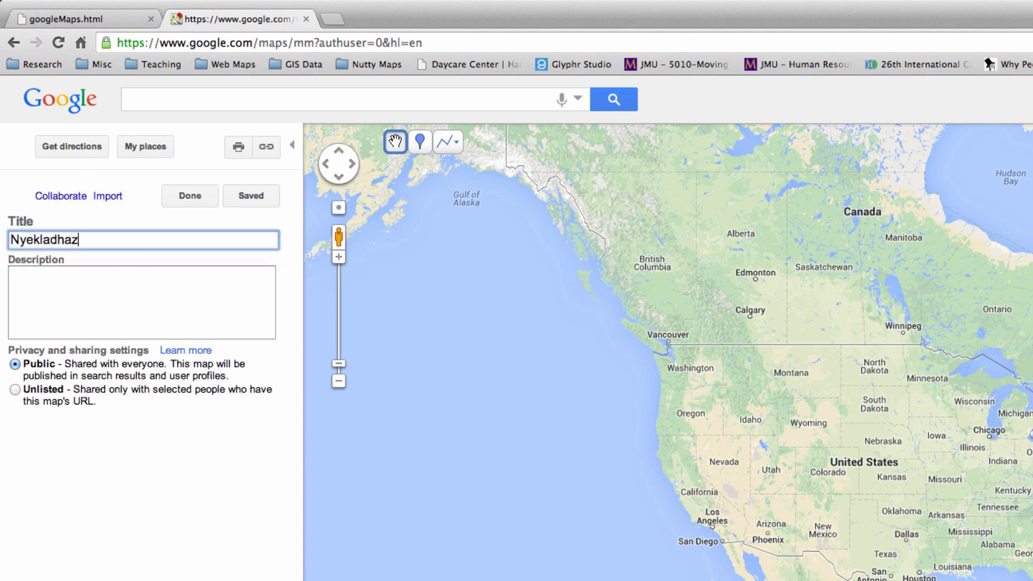
{"action": "type", "text": "a Revamped"}
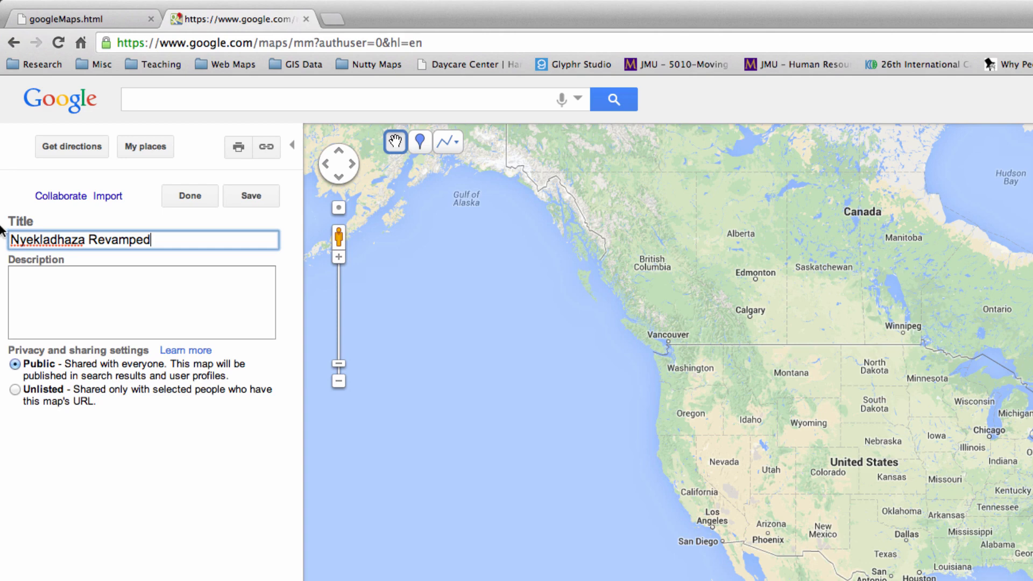
{"action": "left_click", "coordinate": [17, 363]}
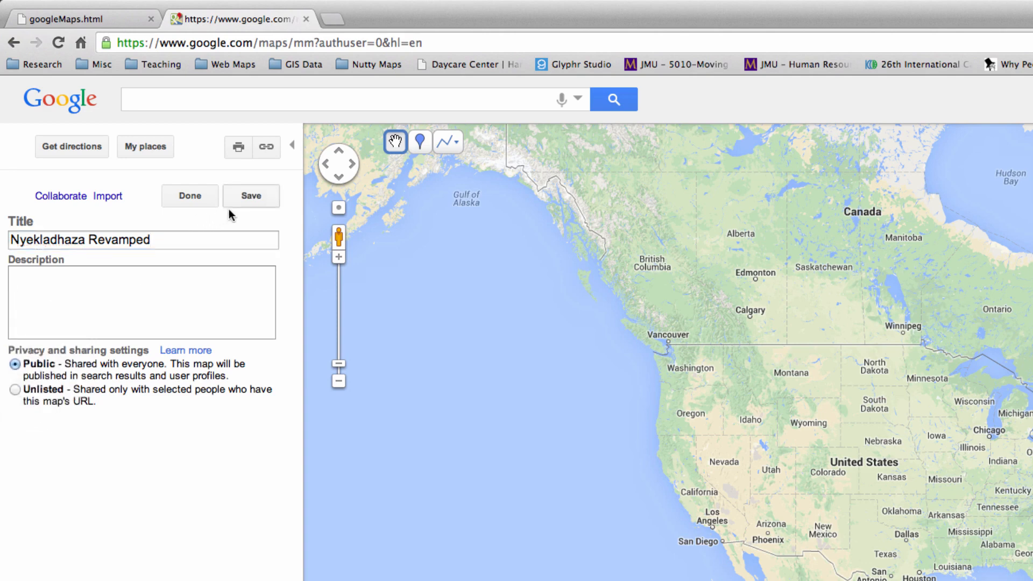
{"action": "left_click", "coordinate": [249, 195]}
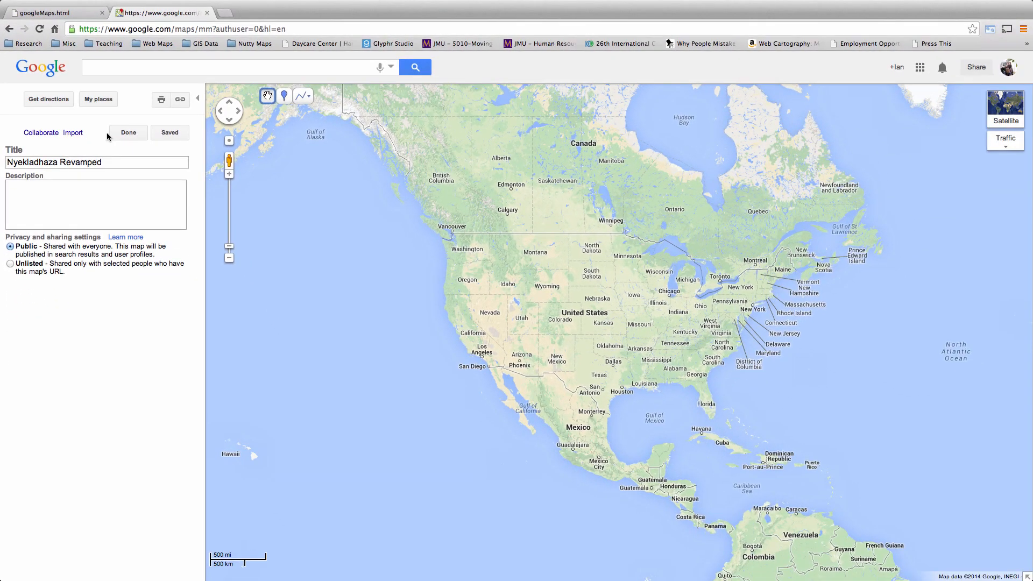
Import nyekGunk.kml from the Desktop into the Nyekladhaza Revamped map
{"action": "left_click", "coordinate": [115, 198]}
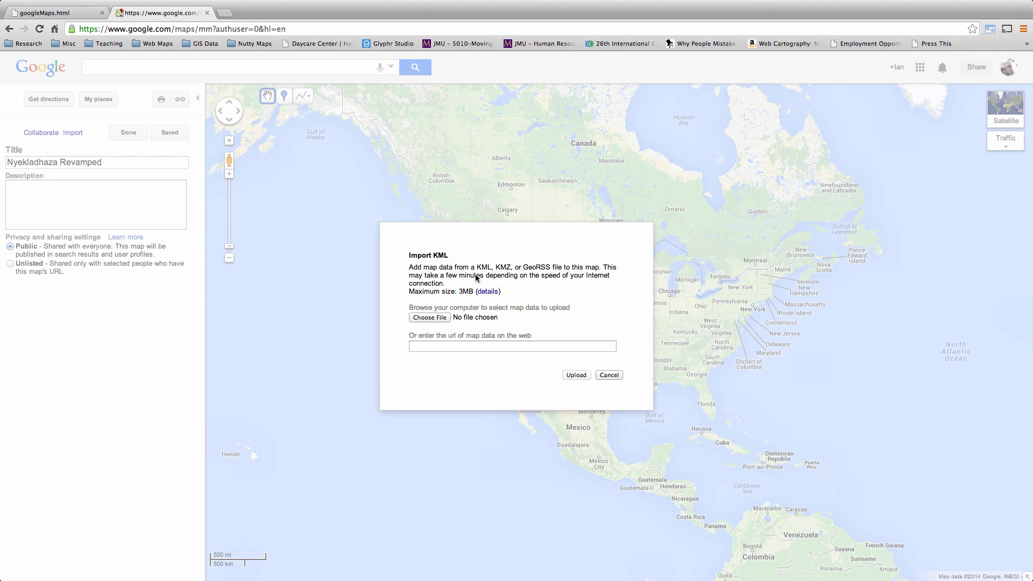
{"action": "left_click", "coordinate": [432, 318]}
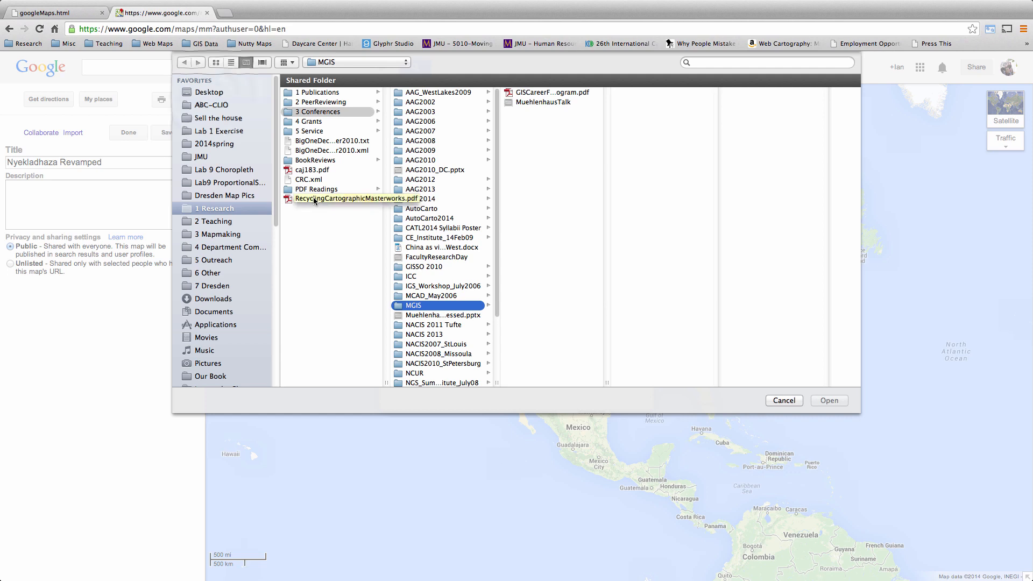
{"action": "left_click", "coordinate": [212, 93]}
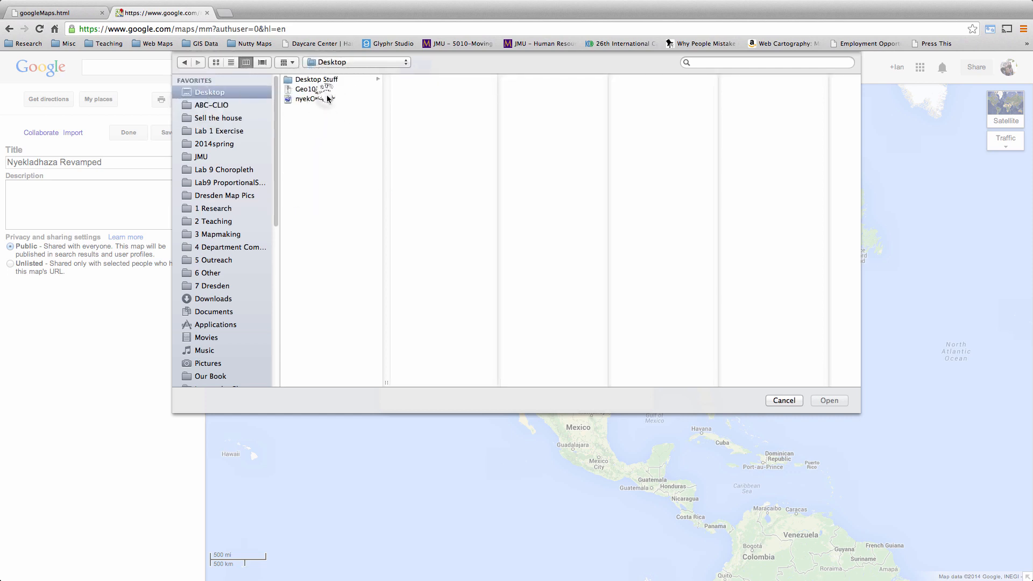
{"action": "left_click", "coordinate": [319, 99]}
{"action": "double_click", "coordinate": [320, 101]}
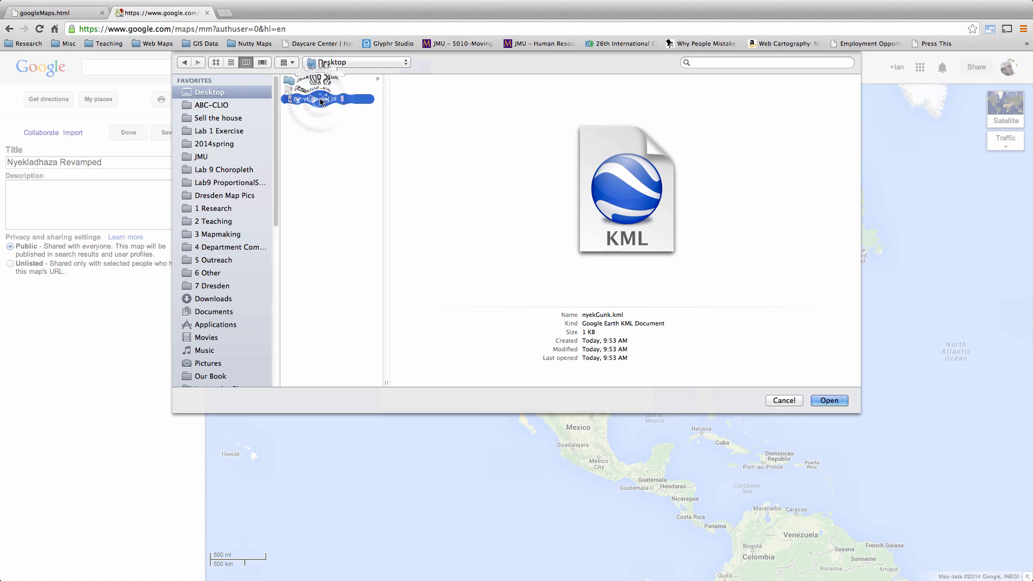
{"action": "left_click", "coordinate": [570, 375]}
{"action": "left_click", "coordinate": [572, 376]}
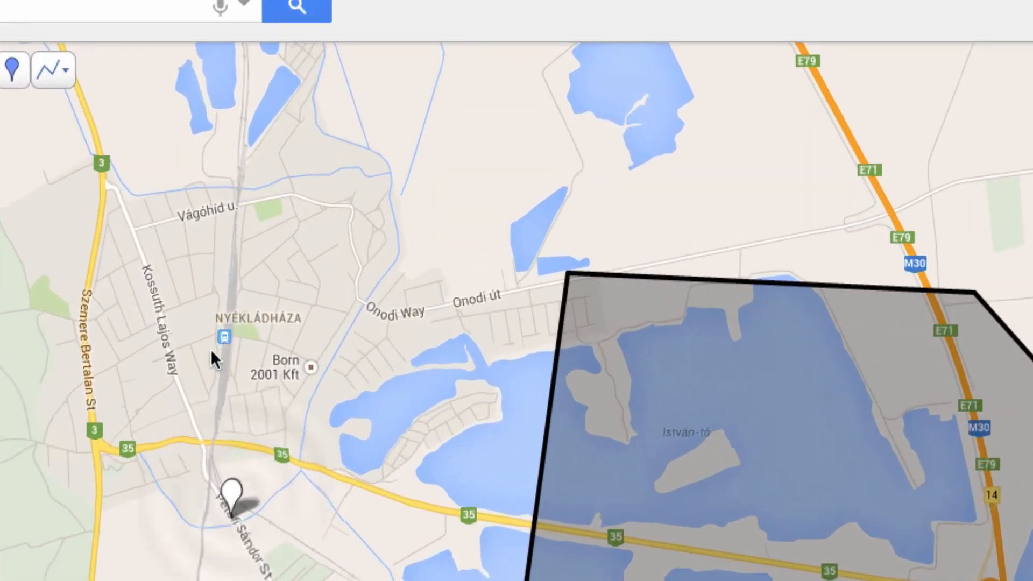
Change the title of the imported dsfsadfdsf placemark to "My First Cigarette"
{"action": "left_click", "coordinate": [386, 293]}
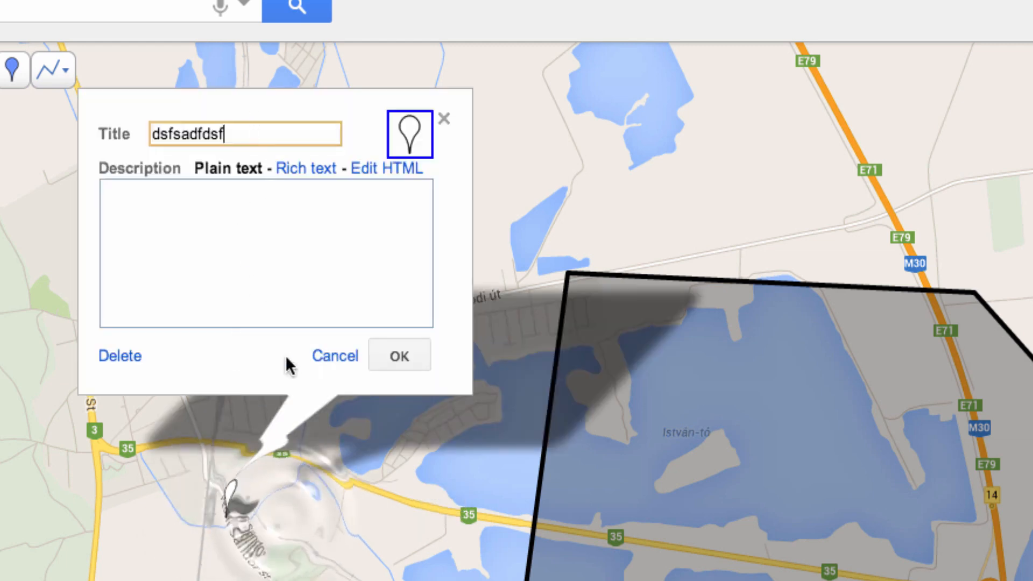
{"action": "left_click", "coordinate": [276, 508]}
{"action": "left_click", "coordinate": [232, 492]}
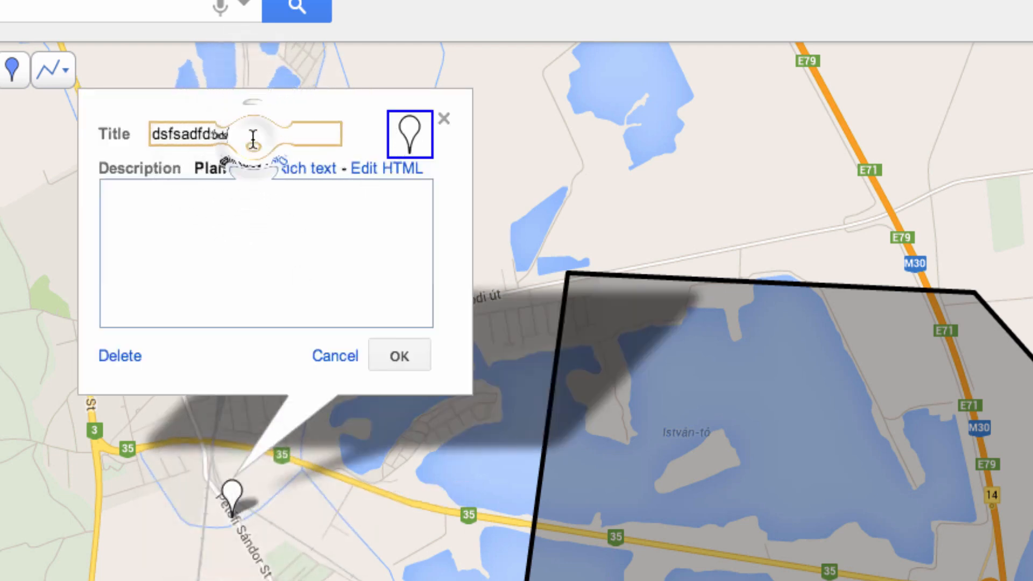
{"action": "left_click_drag", "start_coordinate": [254, 138], "coordinate": [92, 129]}
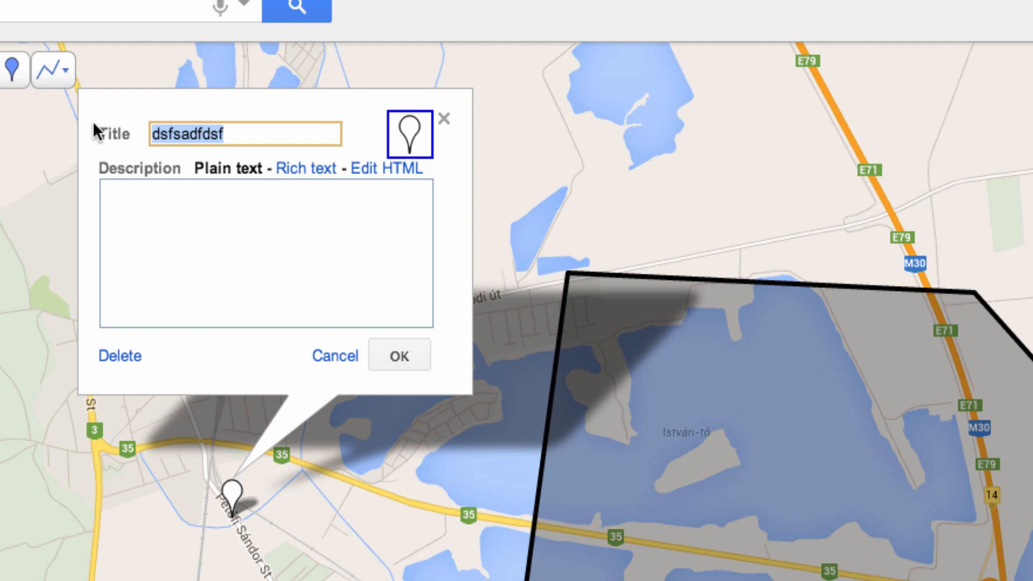
{"action": "type", "text": "My First"}
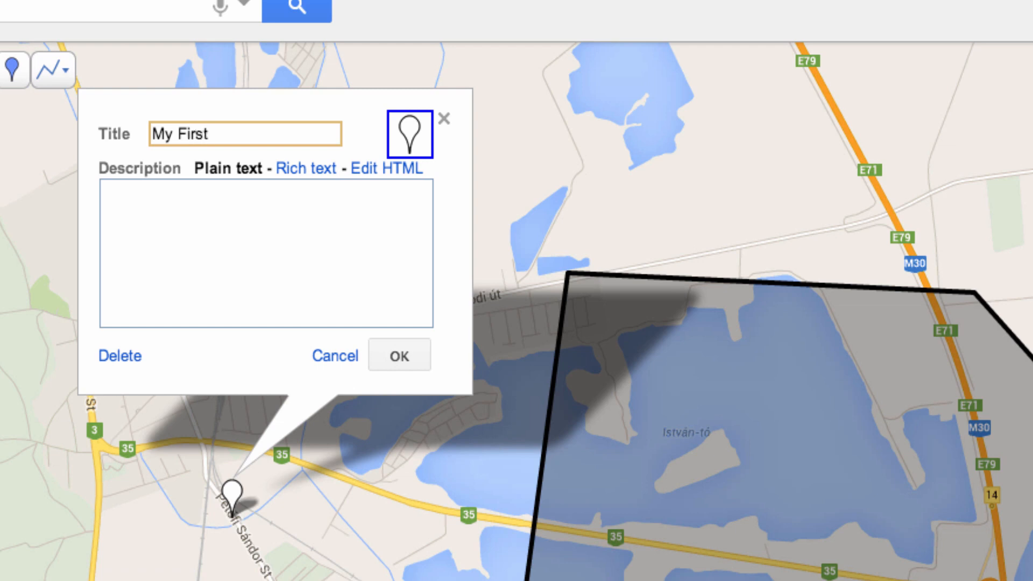
{"action": "type", "text": " Cigarette"}
Switch the placemark's description to rich text and check the available fonts
{"action": "left_click", "coordinate": [311, 169]}
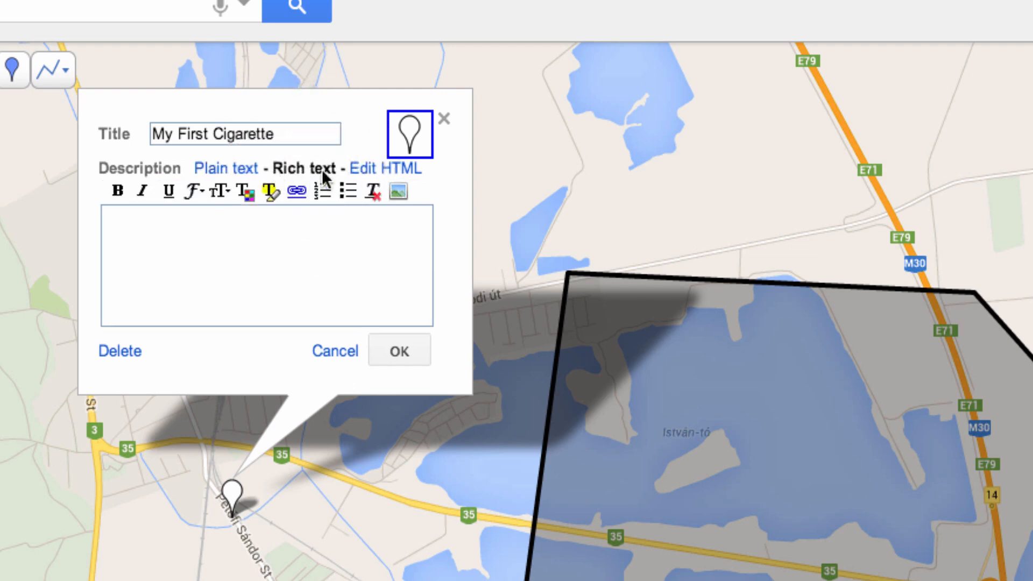
{"action": "left_click", "coordinate": [150, 215]}
{"action": "left_click", "coordinate": [193, 188]}
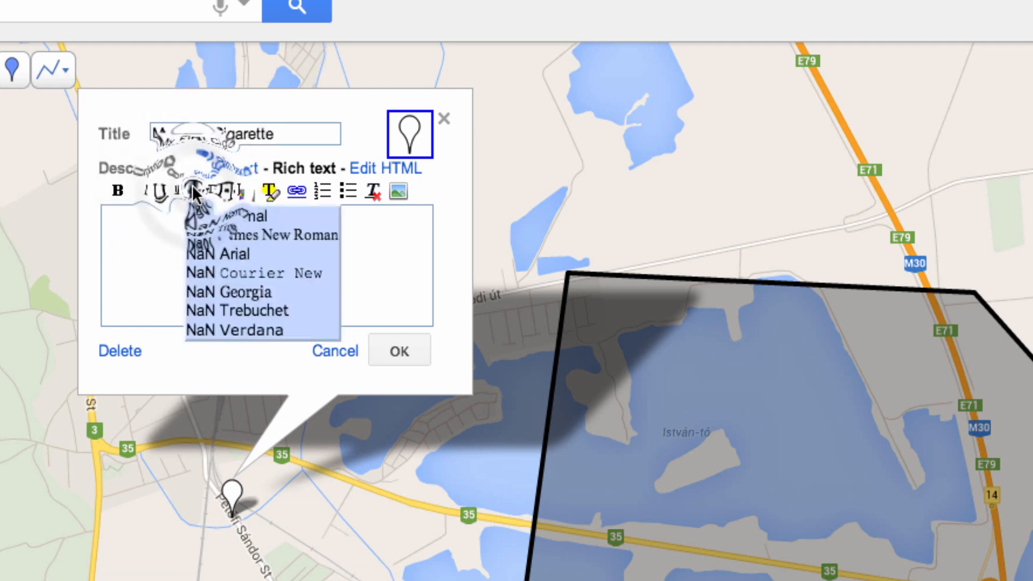
{"action": "left_click", "coordinate": [129, 227]}
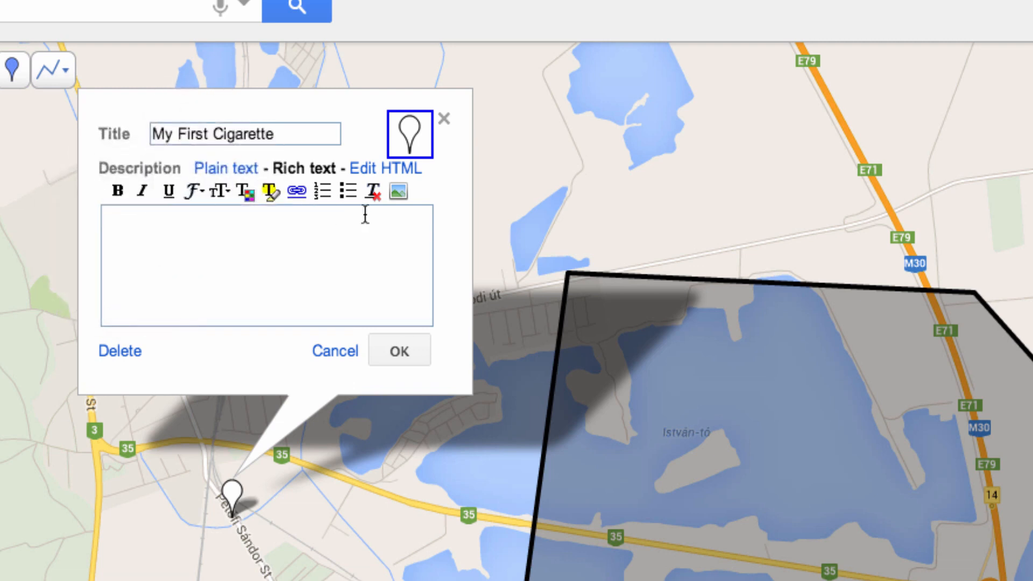
Try to insert the TDK.jpg image from its web address into the My First Cigarette placemark's description
{"action": "left_click", "coordinate": [397, 194]}
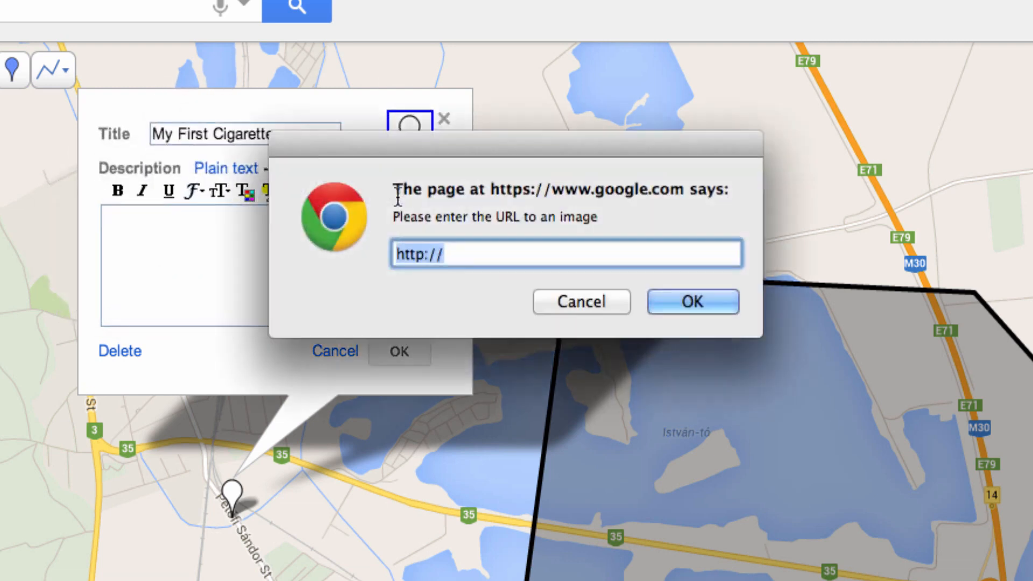
{"action": "left_click", "coordinate": [482, 253]}
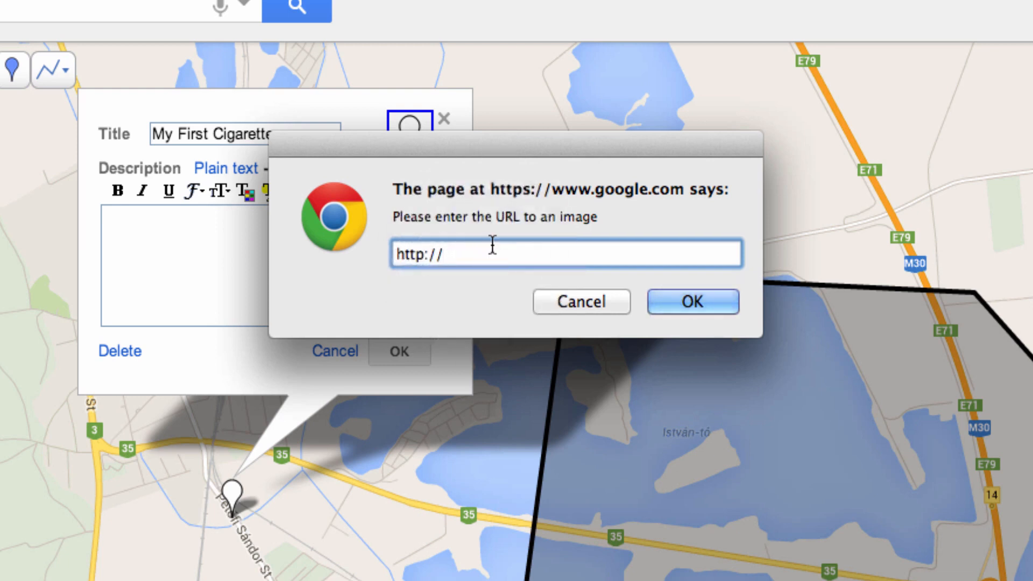
{"action": "type", "text": "www.ian.muehlenha"}
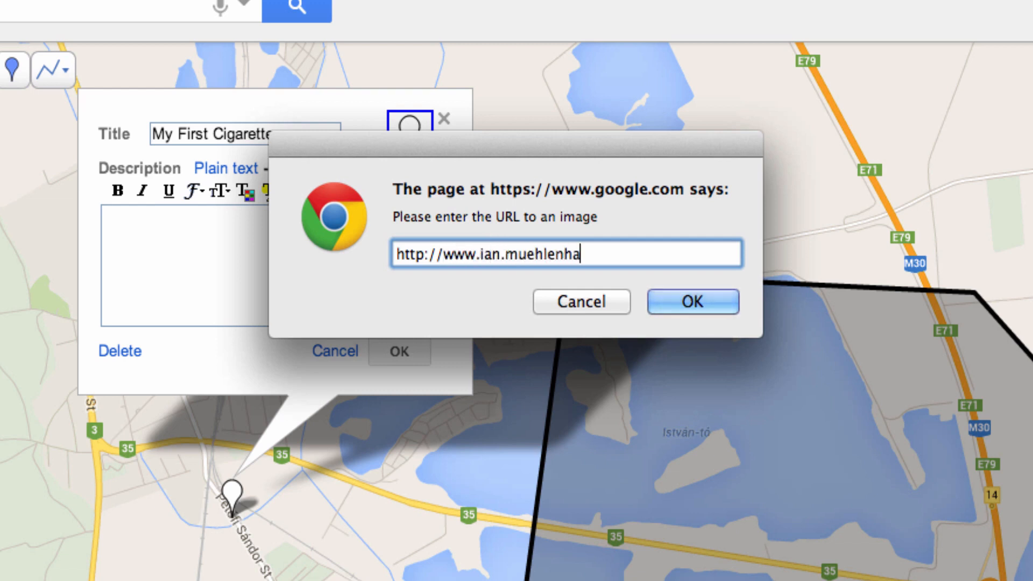
{"action": "type", "text": "us.com/asse"}
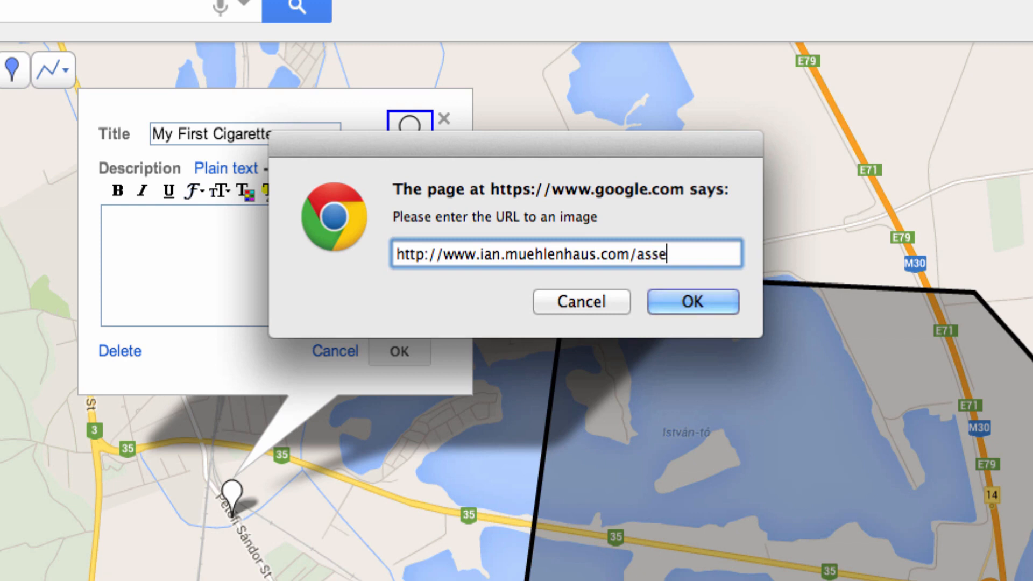
{"action": "type", "text": "ts/TDK.jpg"}
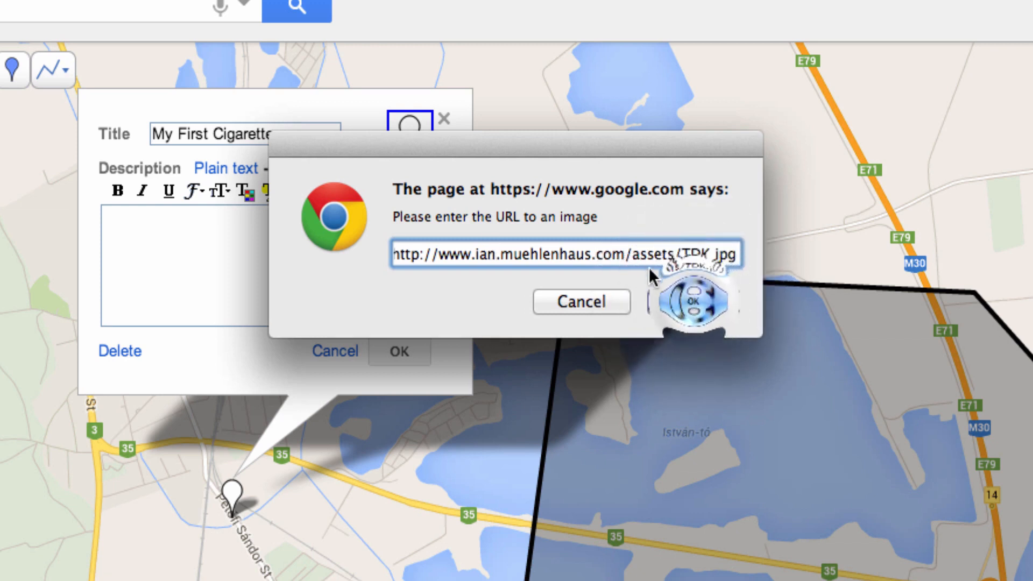
{"action": "left_click", "coordinate": [693, 299]}
{"action": "left_click", "coordinate": [319, 246]}
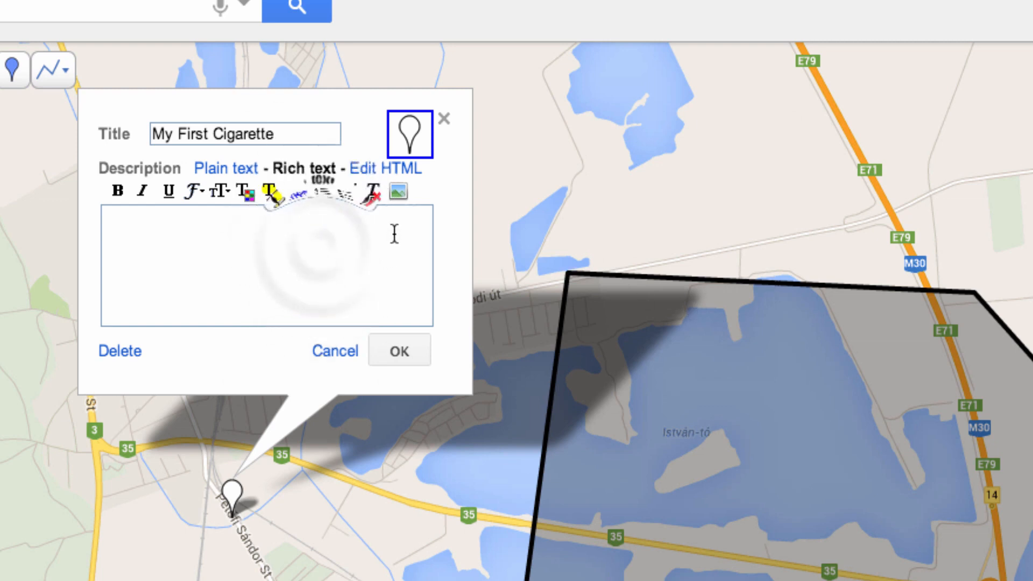
{"action": "left_click", "coordinate": [322, 247]}
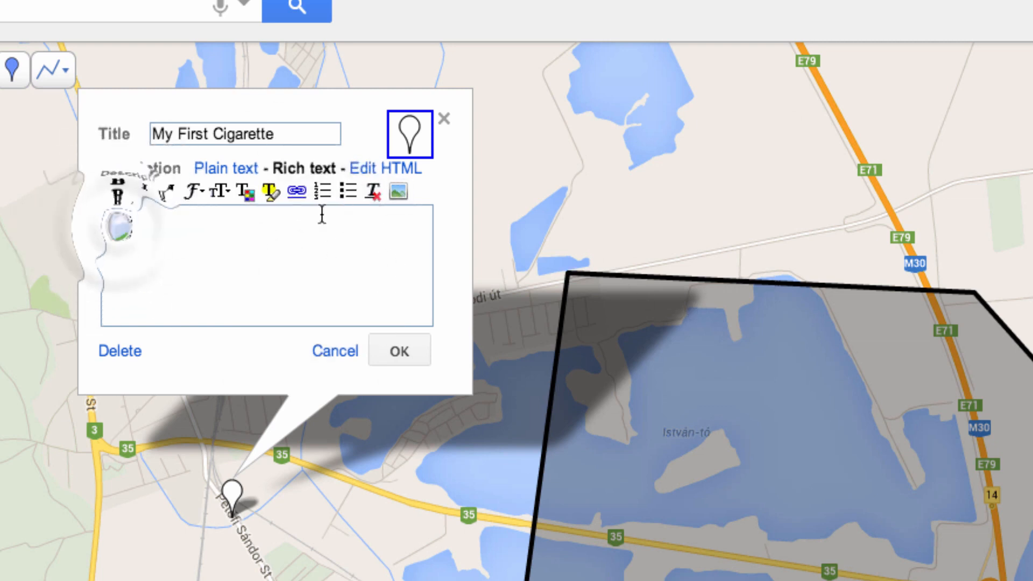
{"action": "left_click", "coordinate": [319, 270]}
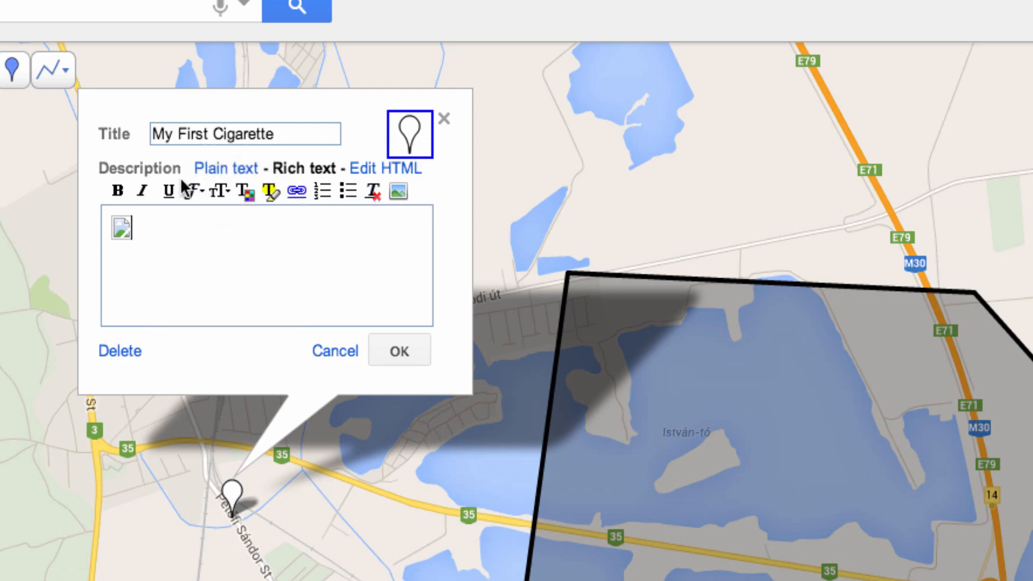
Search Google Images for nyekladhaza in a new browser tab and open the aerial lake photo nyekladhazitavak1_550.jpg at full size
{"action": "key", "text": "super+t"}
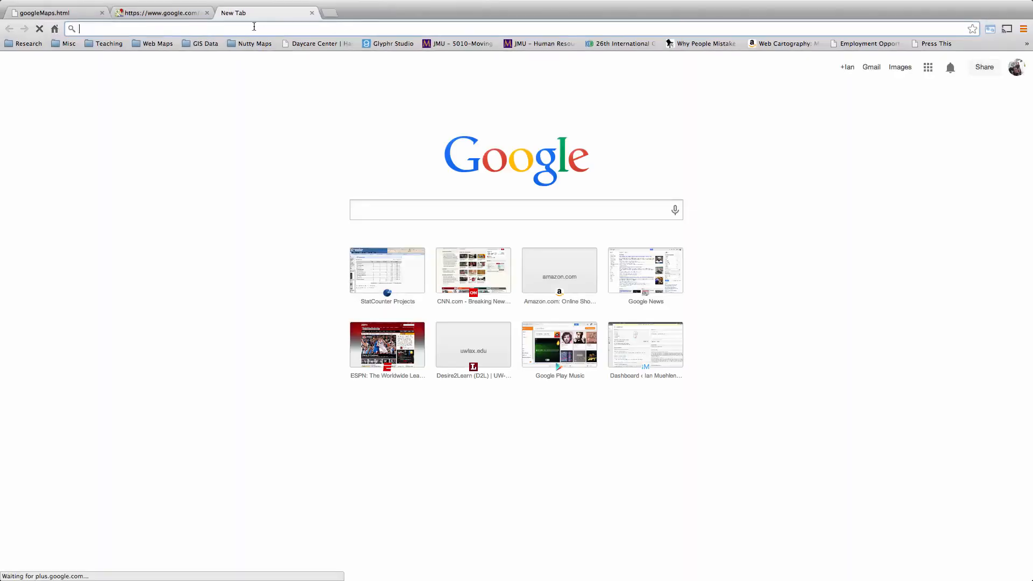
{"action": "type", "text": "nyekladhaza"}
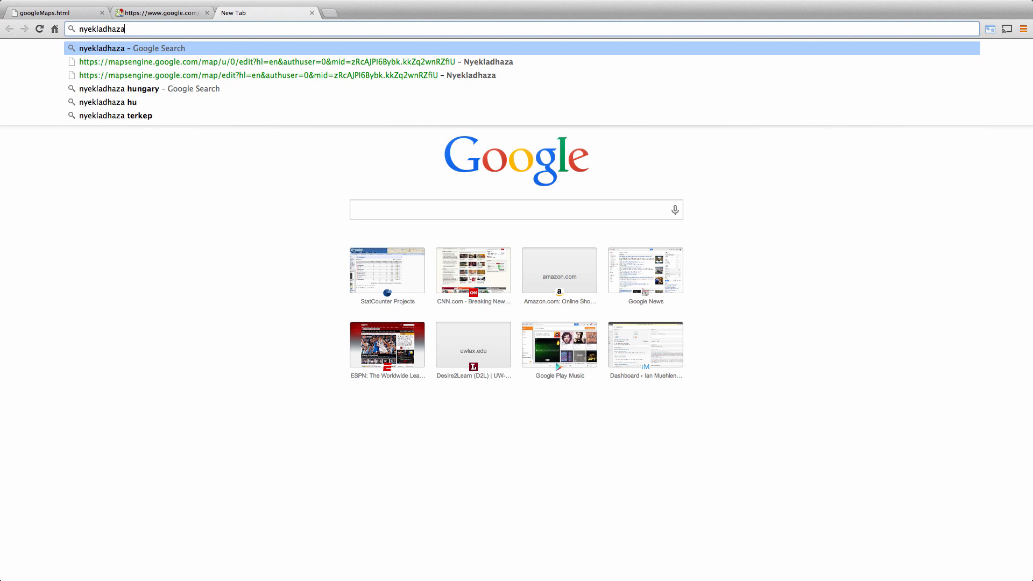
{"action": "key", "text": "Return"}
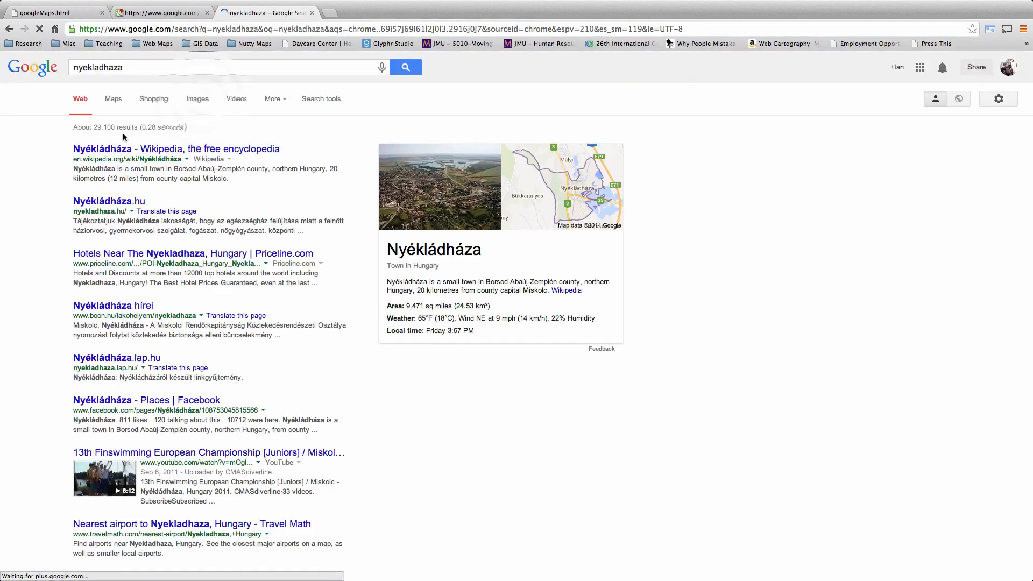
{"action": "left_click", "coordinate": [198, 99]}
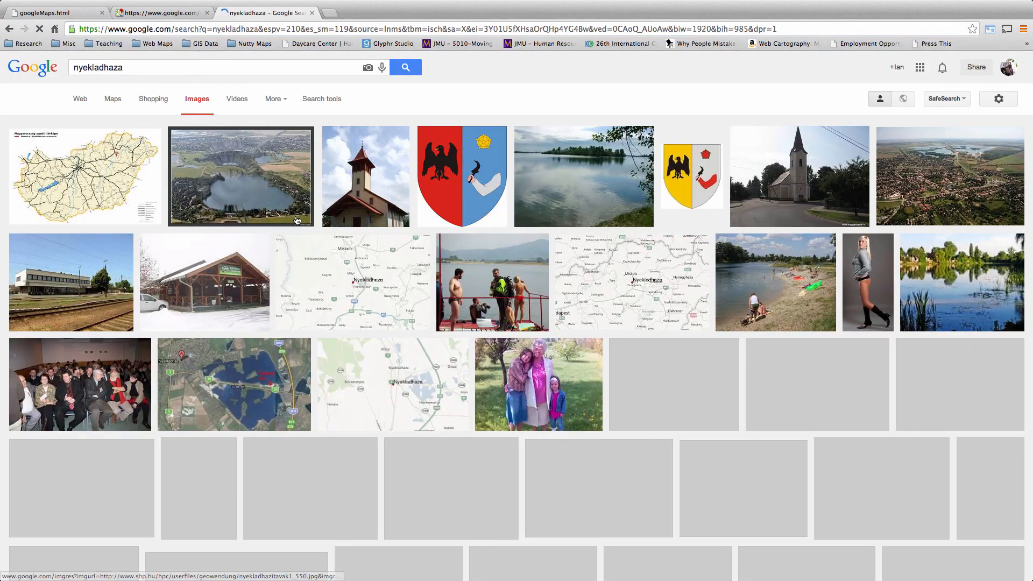
{"action": "left_click", "coordinate": [296, 220]}
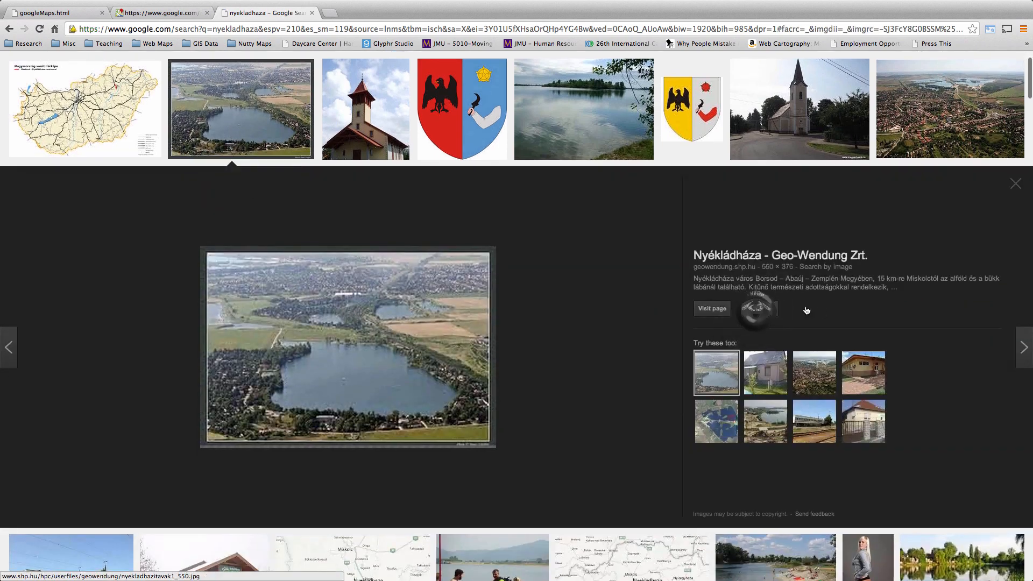
{"action": "left_click", "coordinate": [755, 309]}
{"action": "right_click", "coordinate": [184, 174]}
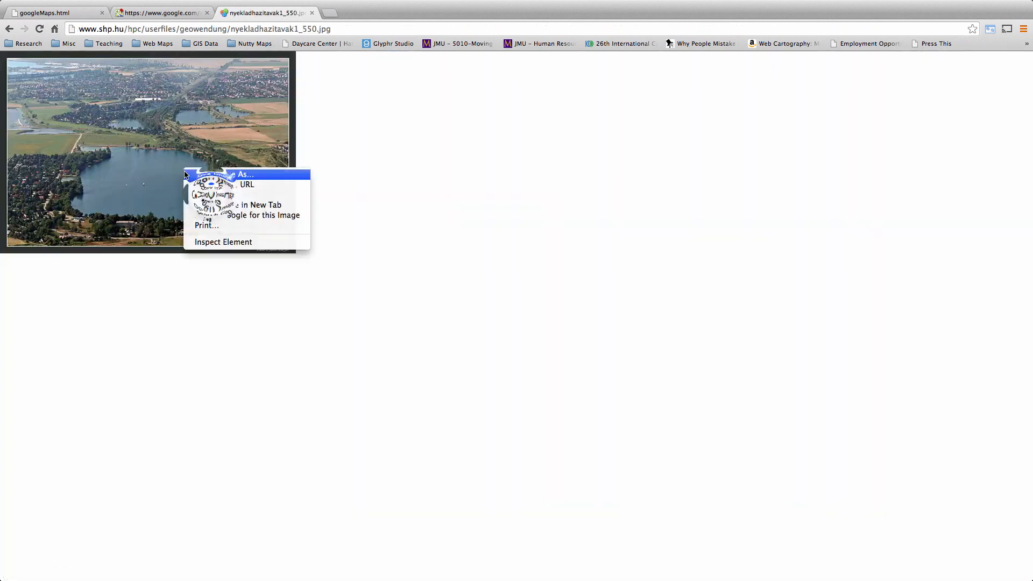
{"action": "left_click", "coordinate": [196, 194]}
{"action": "left_click", "coordinate": [161, 12]}
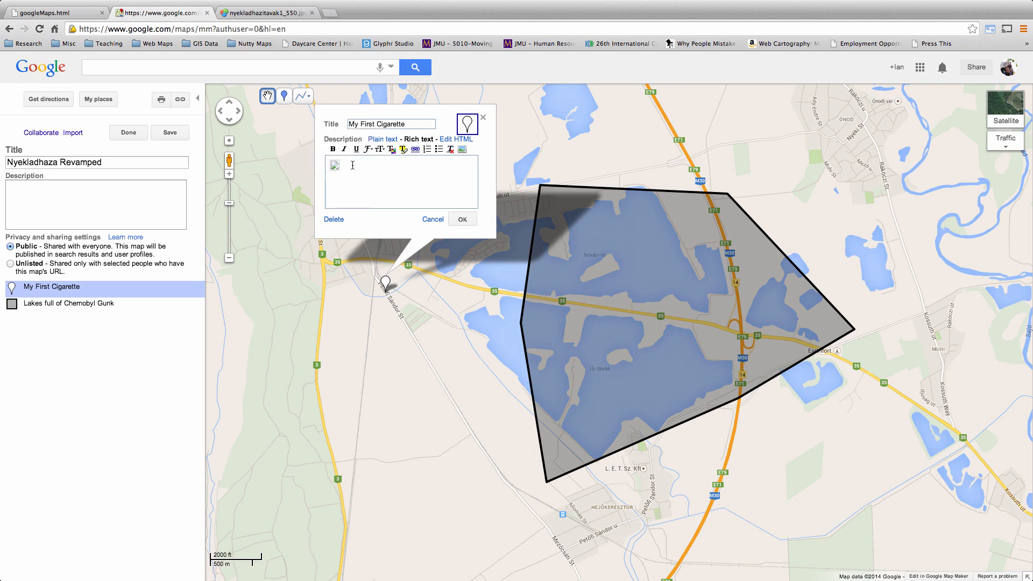
{"action": "left_click", "coordinate": [461, 149]}
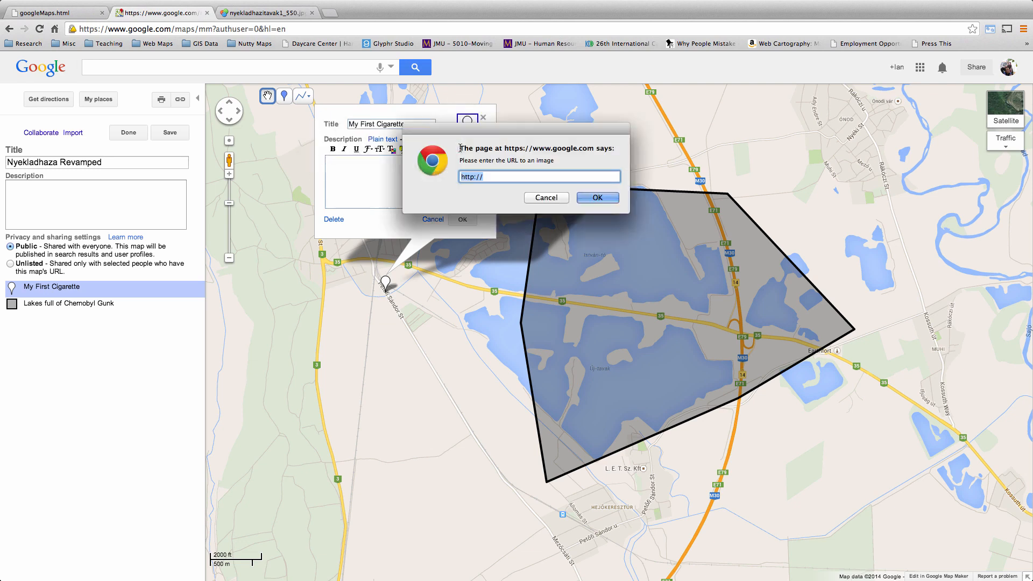
{"action": "left_click", "coordinate": [539, 177]}
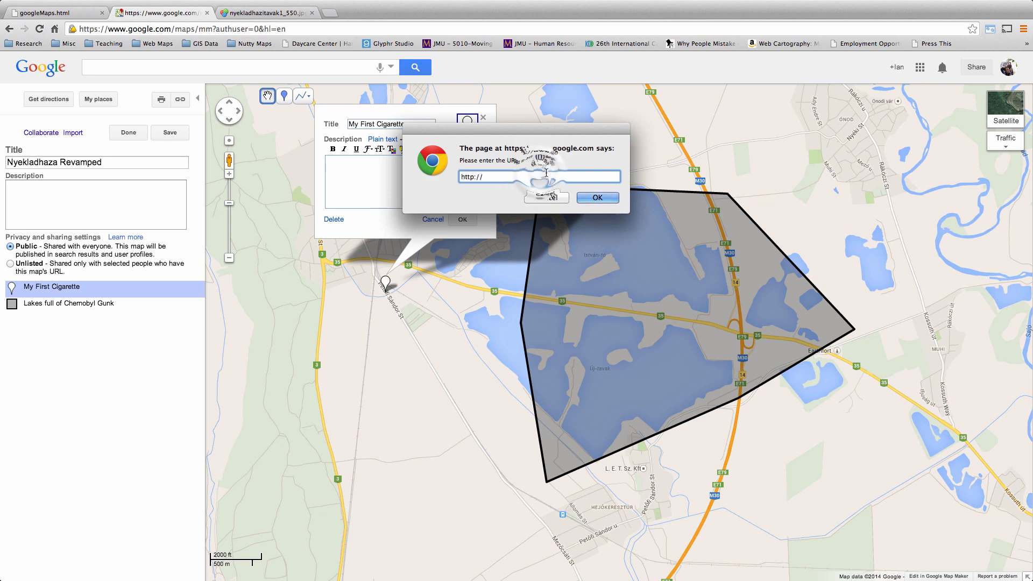
{"action": "left_click_drag", "start_coordinate": [539, 176], "coordinate": [347, 163]}
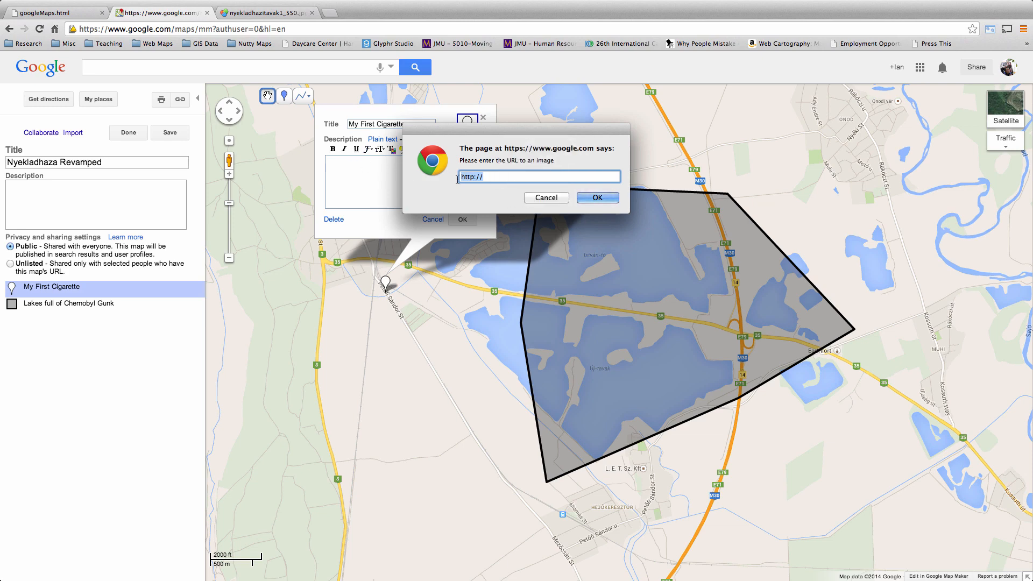
{"action": "right_click", "coordinate": [481, 175]}
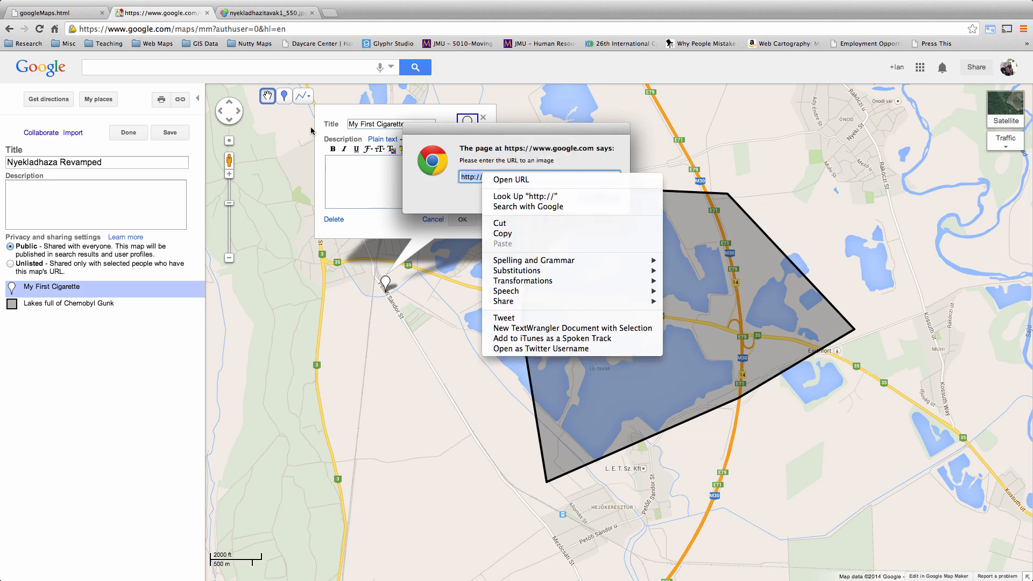
{"action": "left_click", "coordinate": [254, 14]}
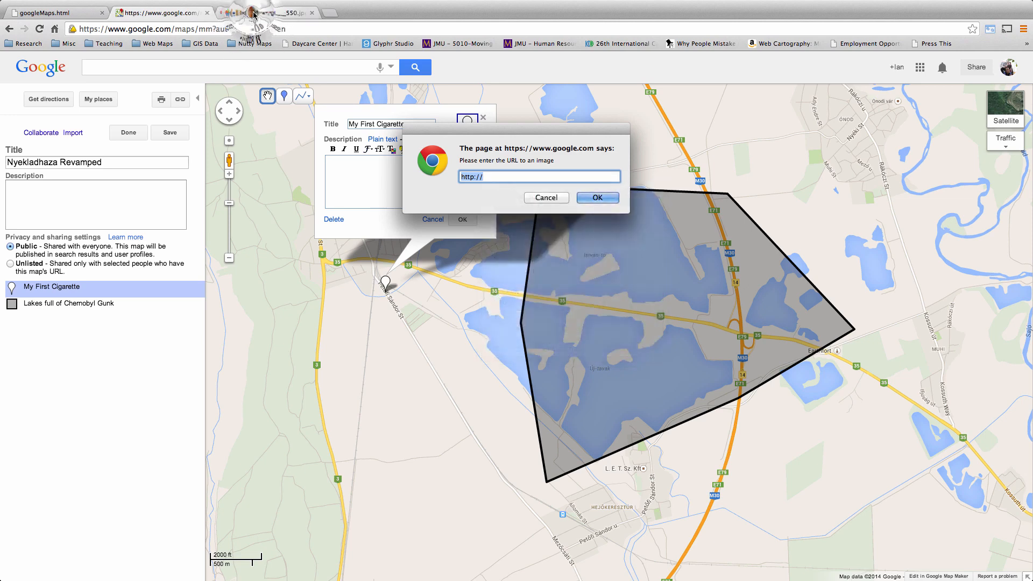
{"action": "left_click", "coordinate": [252, 14]}
{"action": "right_click", "coordinate": [184, 111]}
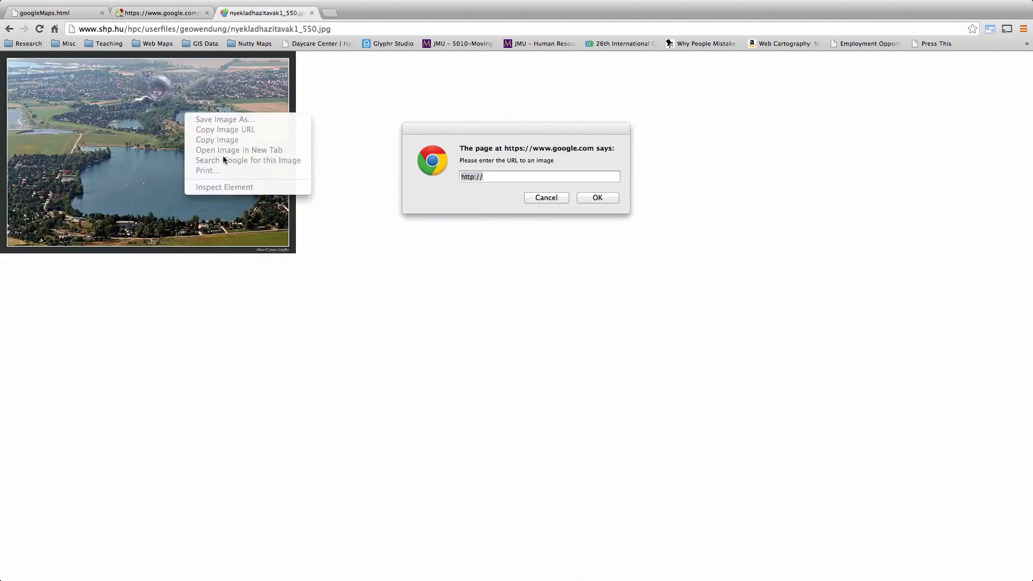
{"action": "left_click", "coordinate": [552, 198]}
{"action": "left_click", "coordinate": [552, 199]}
Copy the lake photo's image URL and insert the photo from that URL into the My First Cigarette placemark's description
{"action": "right_click", "coordinate": [147, 99]}
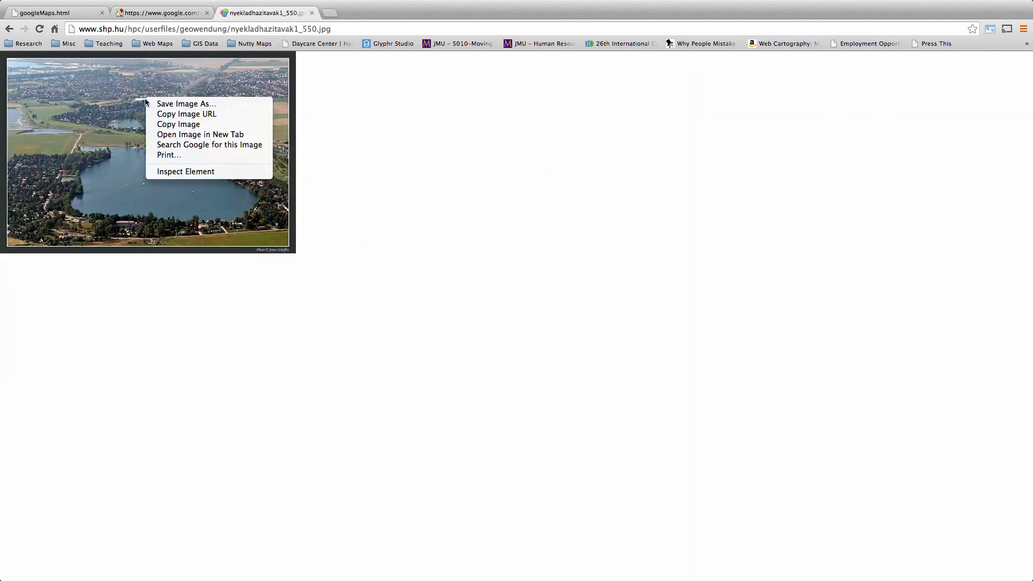
{"action": "left_click", "coordinate": [193, 114]}
{"action": "left_click", "coordinate": [183, 13]}
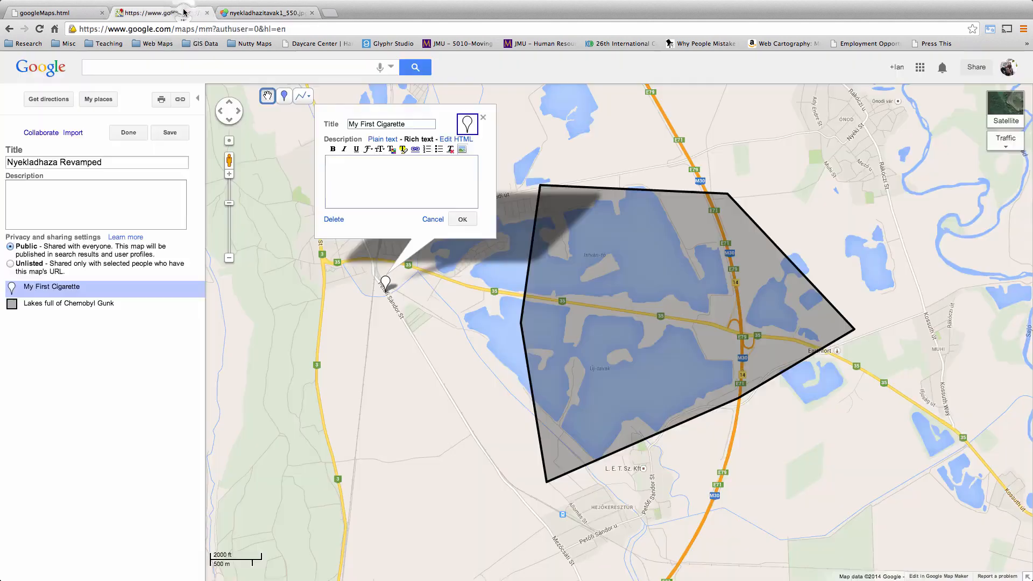
{"action": "left_click", "coordinate": [462, 149]}
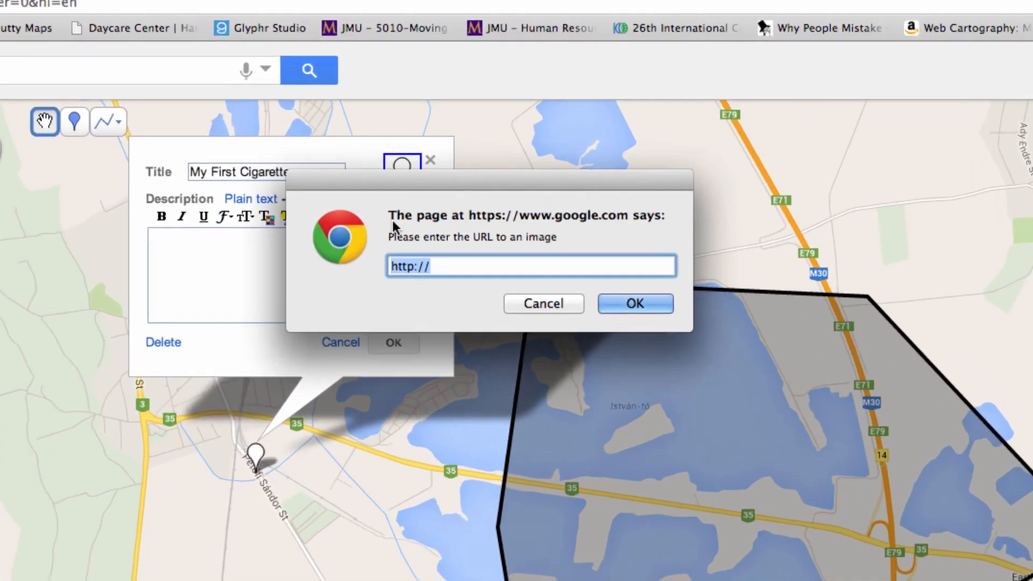
{"action": "key", "text": "super+v"}
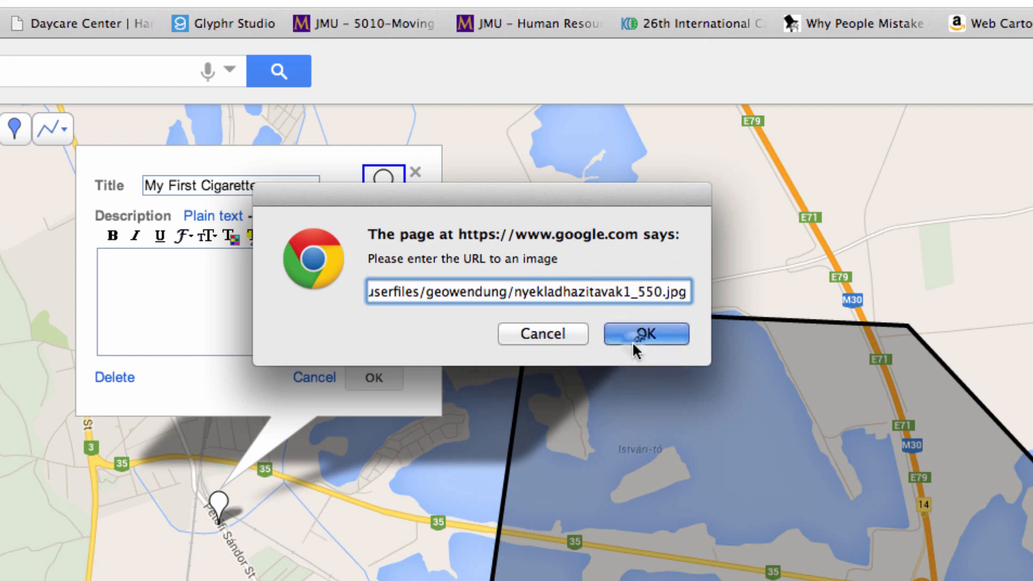
{"action": "left_click", "coordinate": [634, 336]}
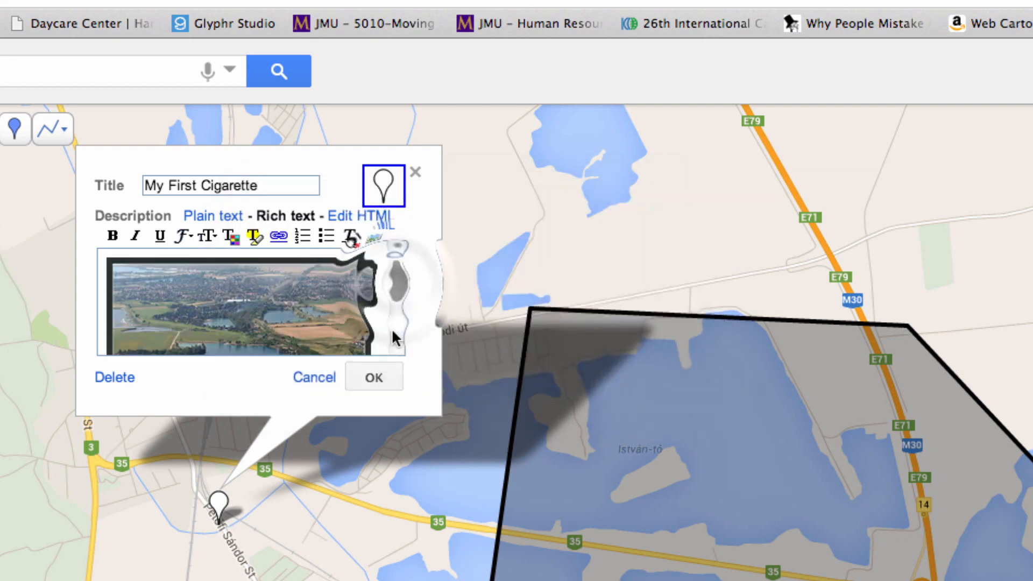
Add the caption "Nyekladhaza Lakes" below the photo in the description and format it in italic Arial
{"action": "left_click_drag", "start_coordinate": [396, 277], "coordinate": [395, 328]}
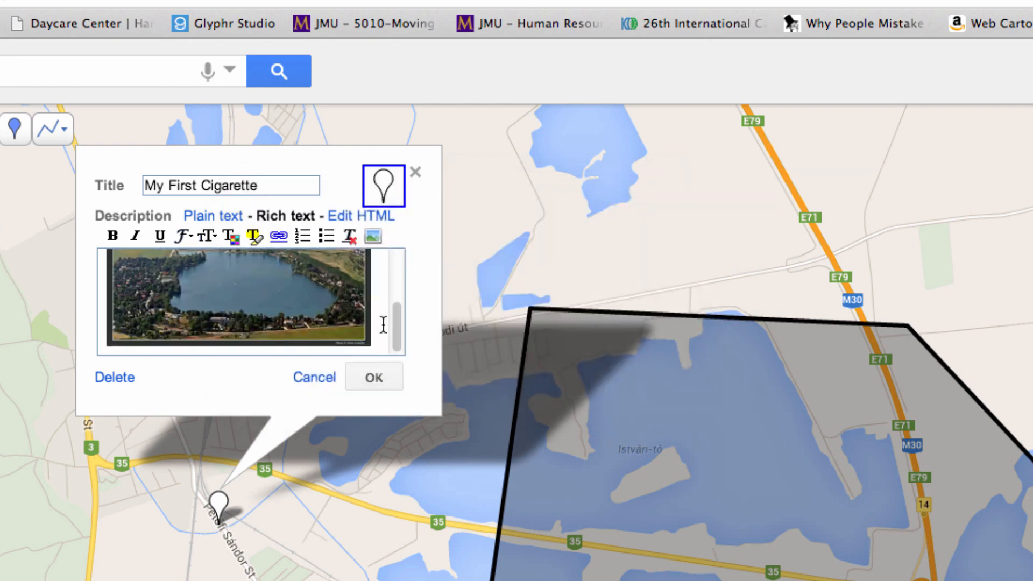
{"action": "scroll", "coordinate": [383, 324], "scroll_direction": "down", "scroll_amount": 1}
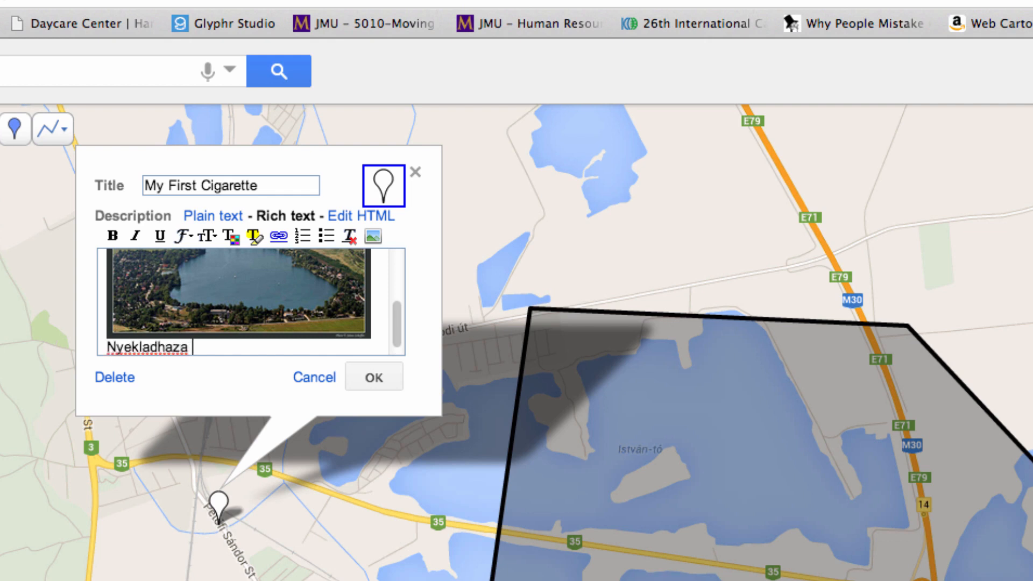
{"action": "key", "text": "shift+Home"}
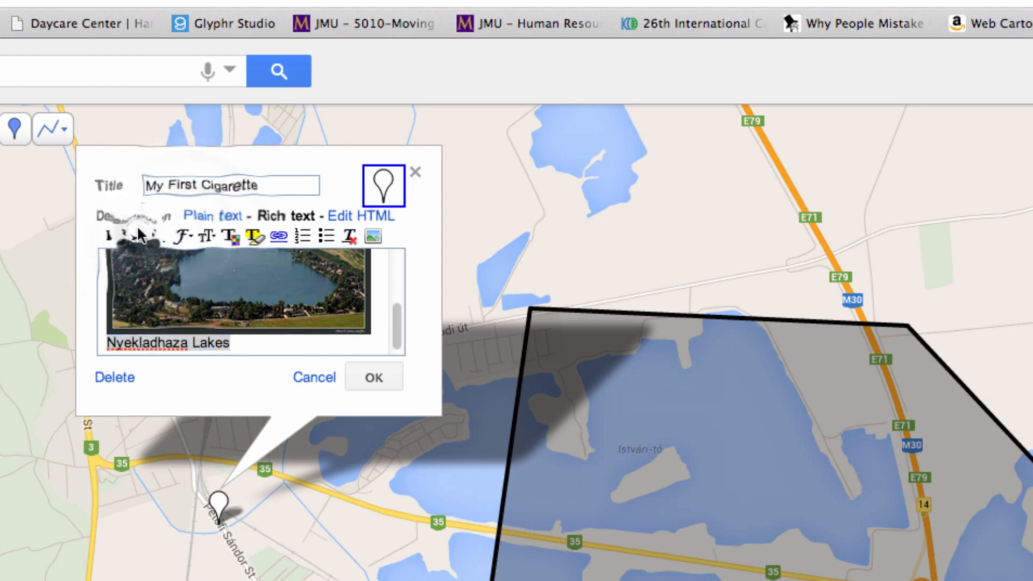
{"action": "left_click", "coordinate": [136, 234]}
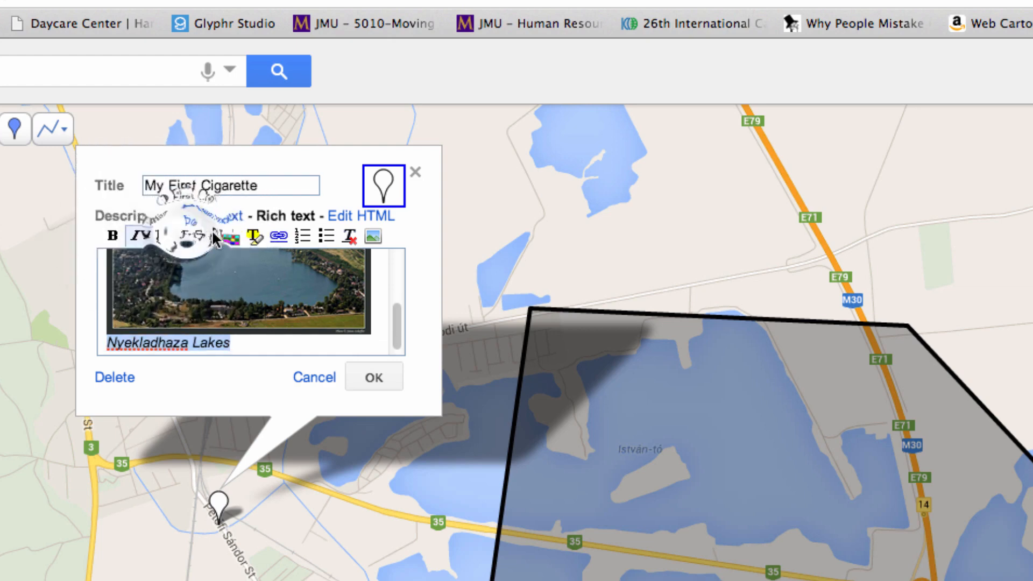
{"action": "left_click", "coordinate": [186, 230]}
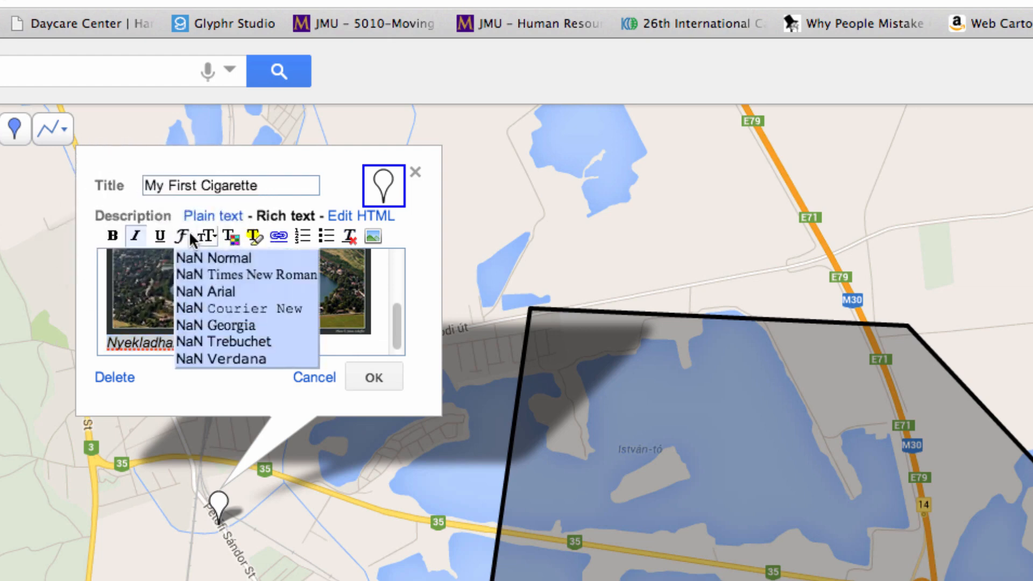
{"action": "left_click", "coordinate": [231, 292]}
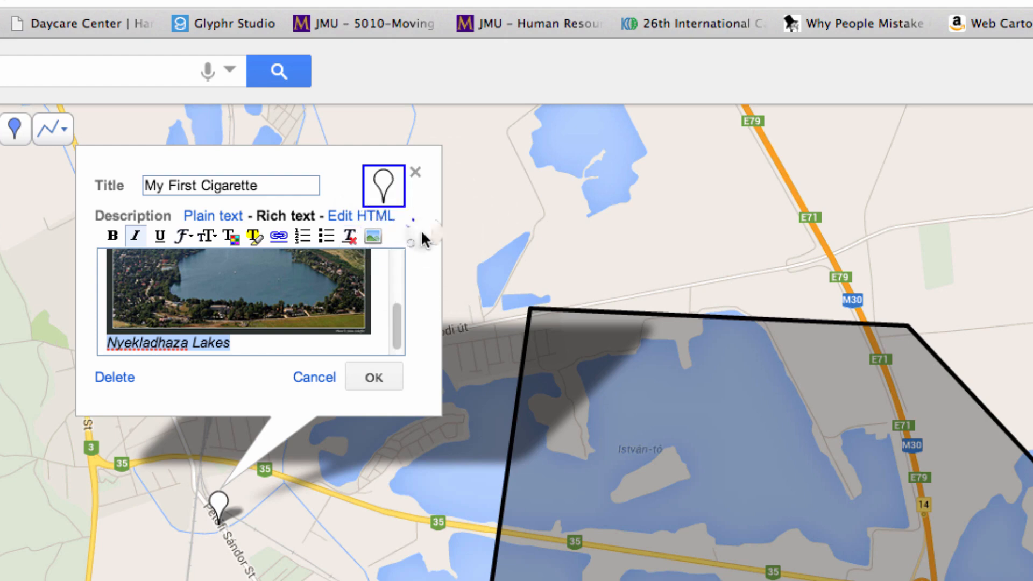
Apply the placemark's description, save the Nyekladhaza Revamped map, and reopen the My First Cigarette placemark on the map
{"action": "left_click", "coordinate": [375, 376]}
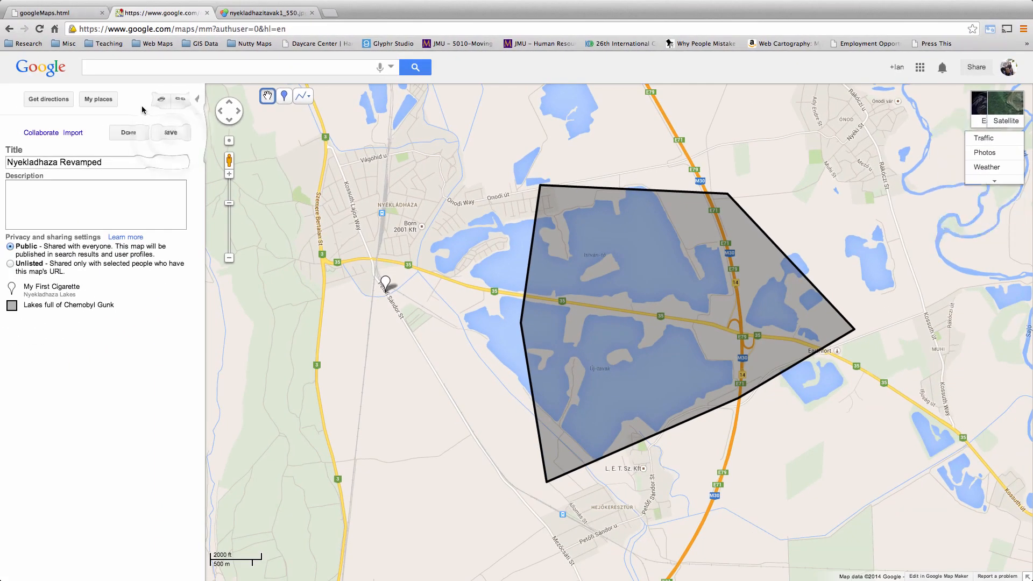
{"action": "left_click", "coordinate": [172, 133]}
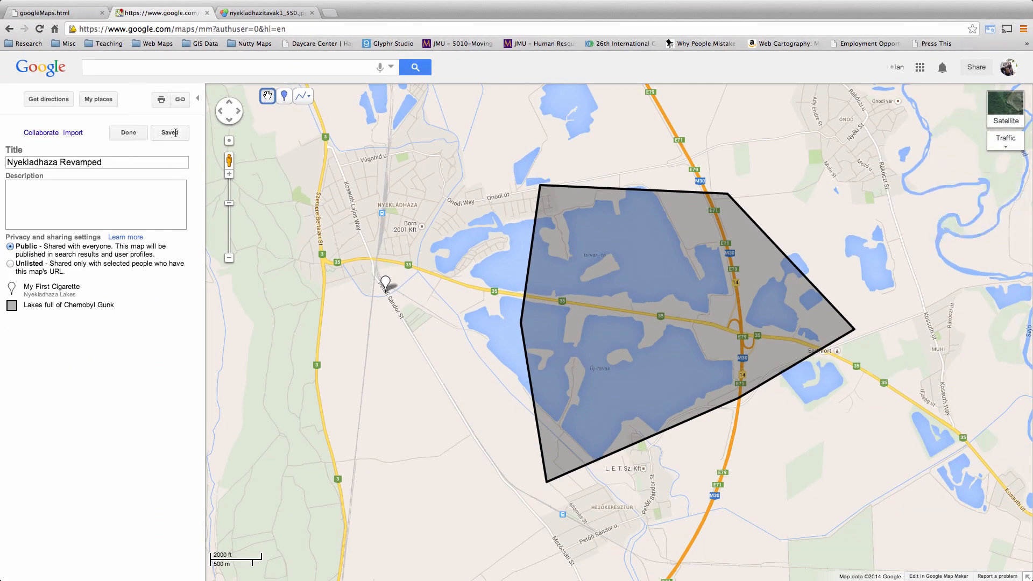
{"action": "left_click", "coordinate": [385, 284]}
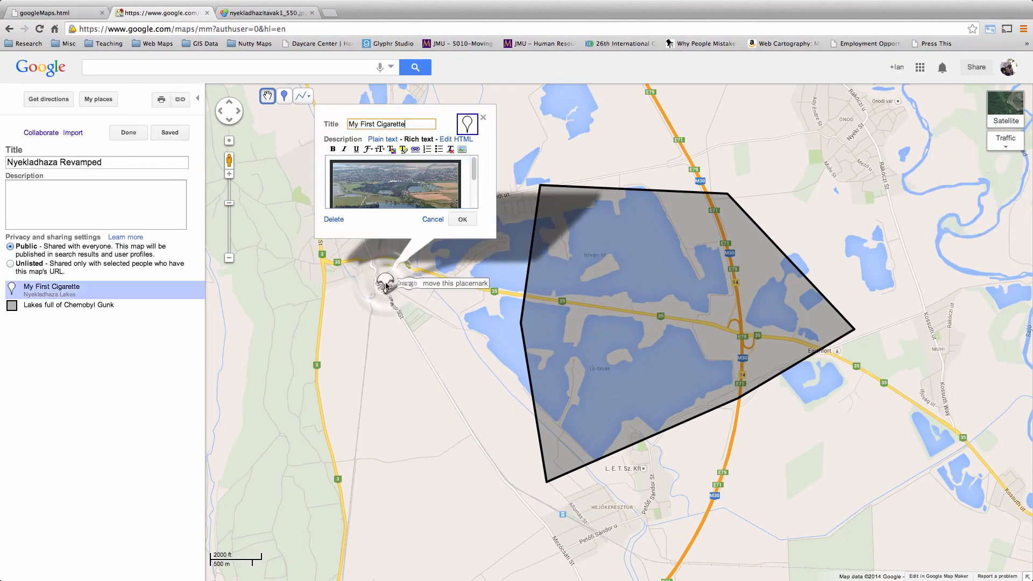
Look through the My First Cigarette placemark's description, including its photo and caption, and close the placemark
{"action": "scroll", "coordinate": [470, 179], "scroll_direction": "down", "scroll_amount": 3}
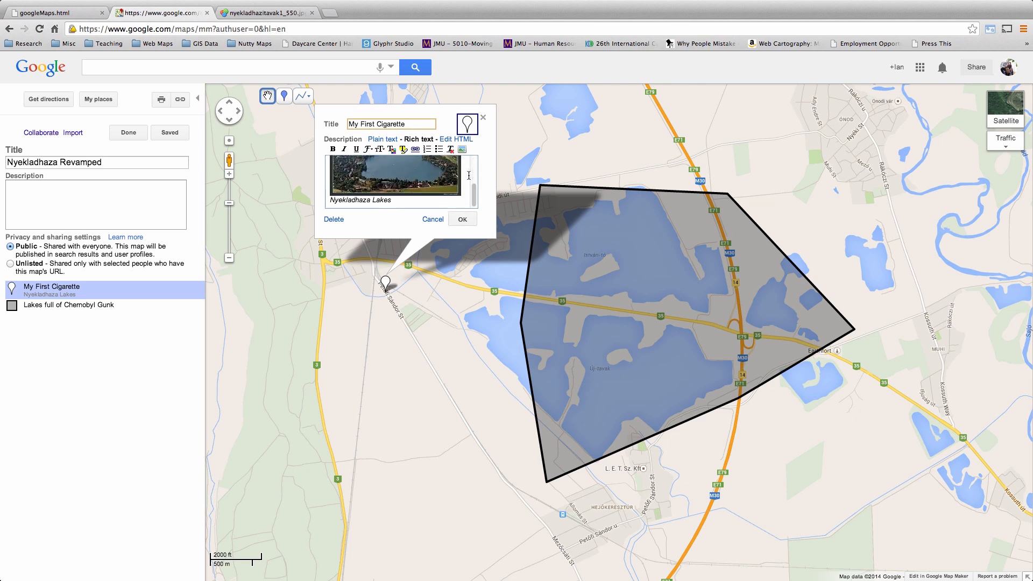
{"action": "scroll", "coordinate": [469, 175], "scroll_direction": "up", "scroll_amount": 5}
{"action": "left_click", "coordinate": [148, 209]}
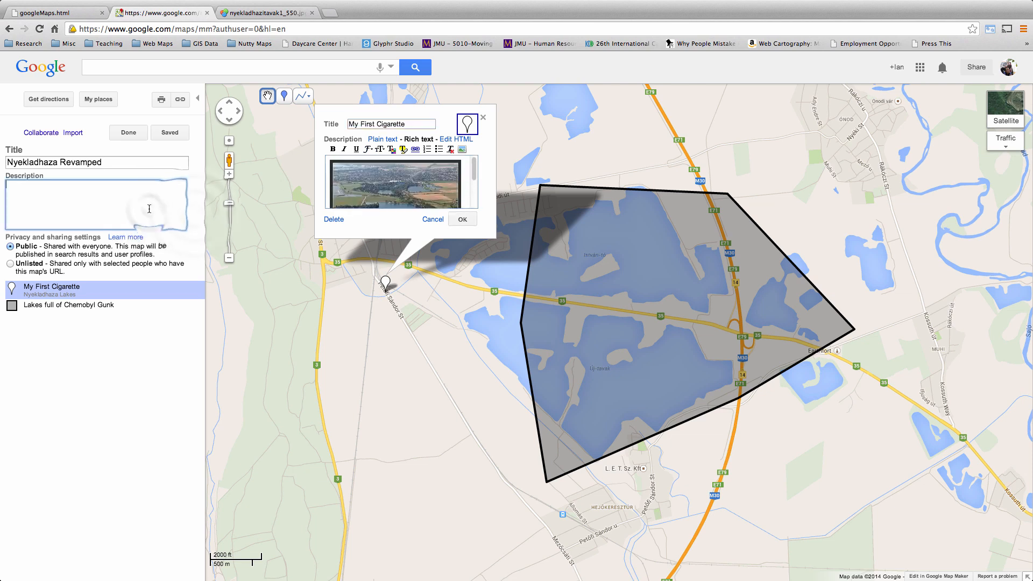
{"action": "left_click", "coordinate": [195, 213]}
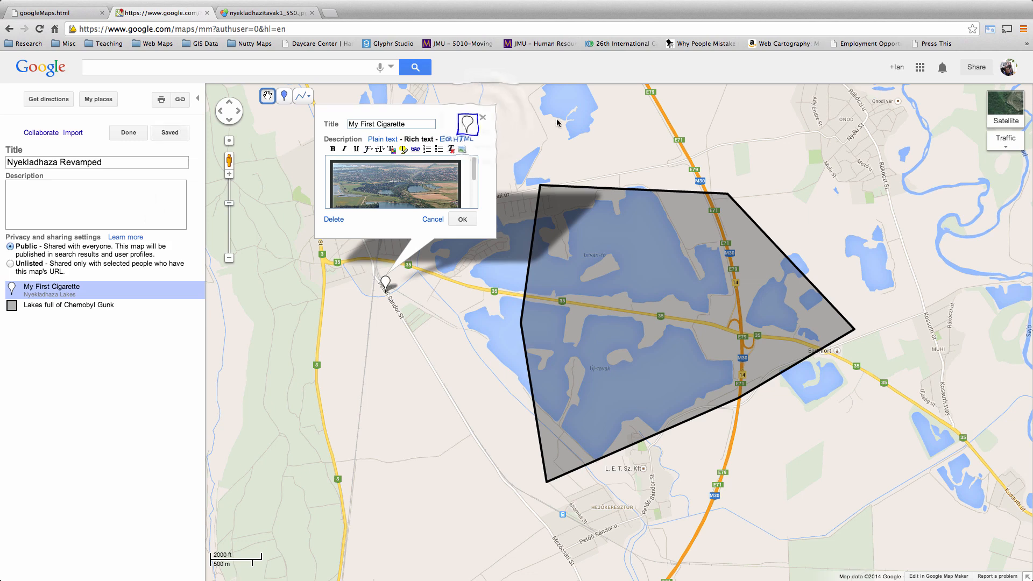
{"action": "left_click", "coordinate": [483, 118]}
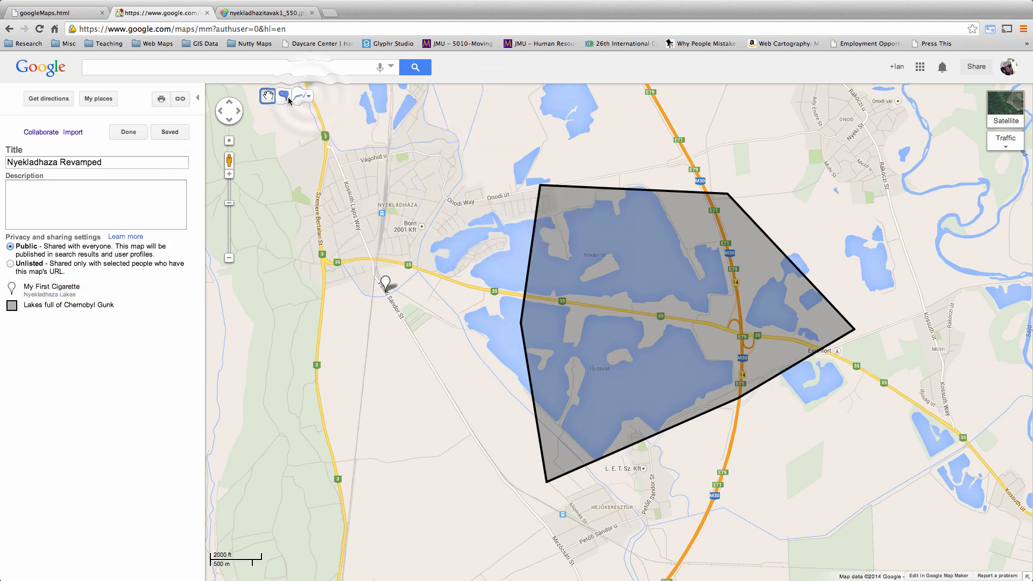
{"action": "left_click", "coordinate": [309, 97]}
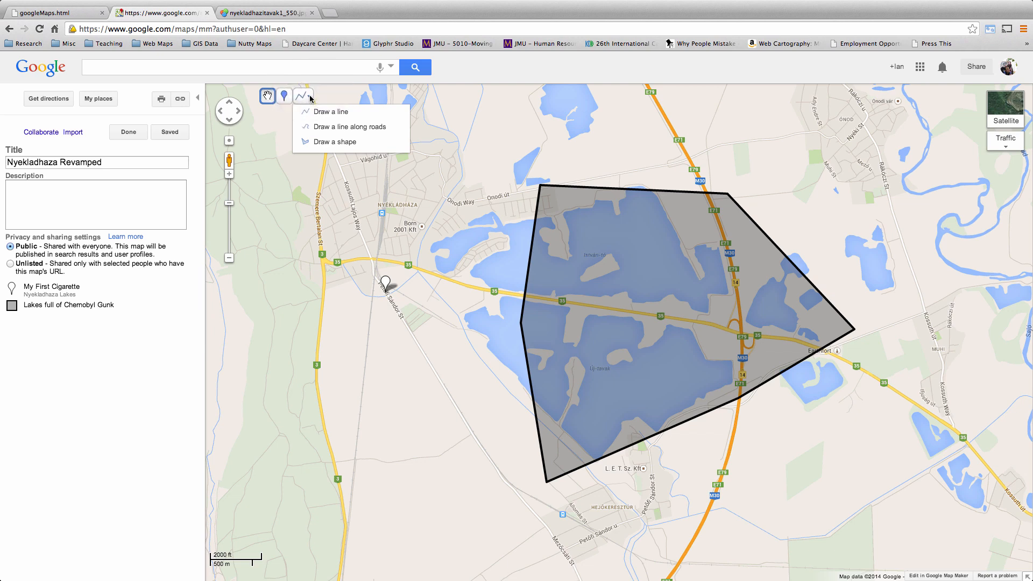
{"action": "left_click", "coordinate": [305, 98]}
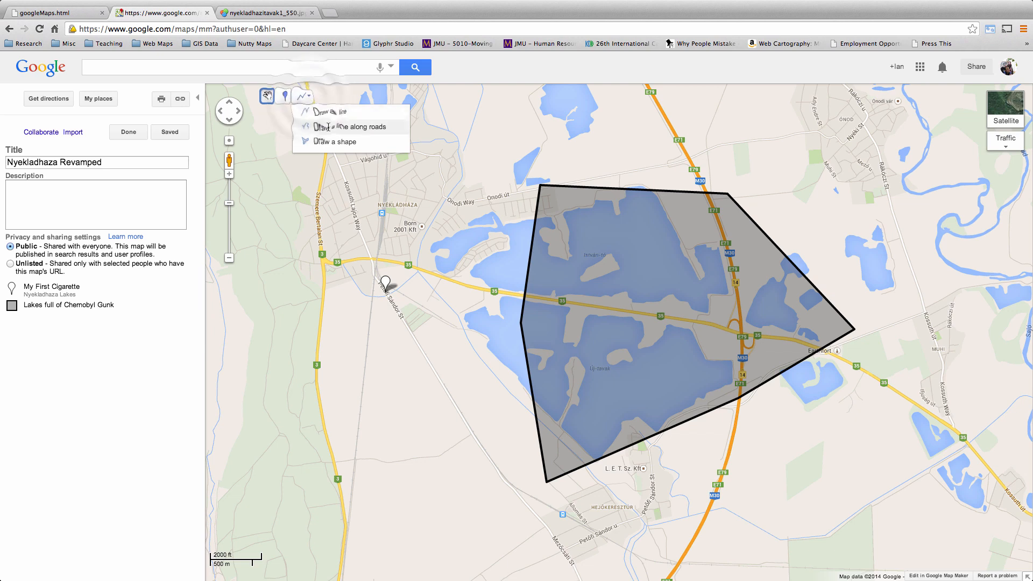
{"action": "left_click", "coordinate": [307, 99]}
{"action": "left_click", "coordinate": [675, 64]}
{"action": "left_click", "coordinate": [674, 68]}
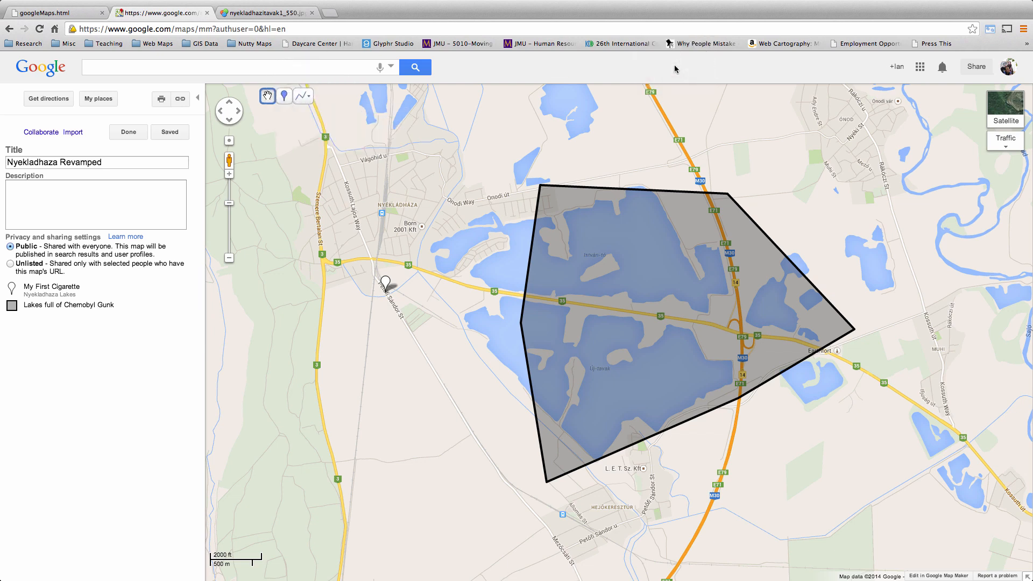
Reopen the Nyekladhaza Revamped map from the list of saved places
{"action": "left_click", "coordinate": [98, 98]}
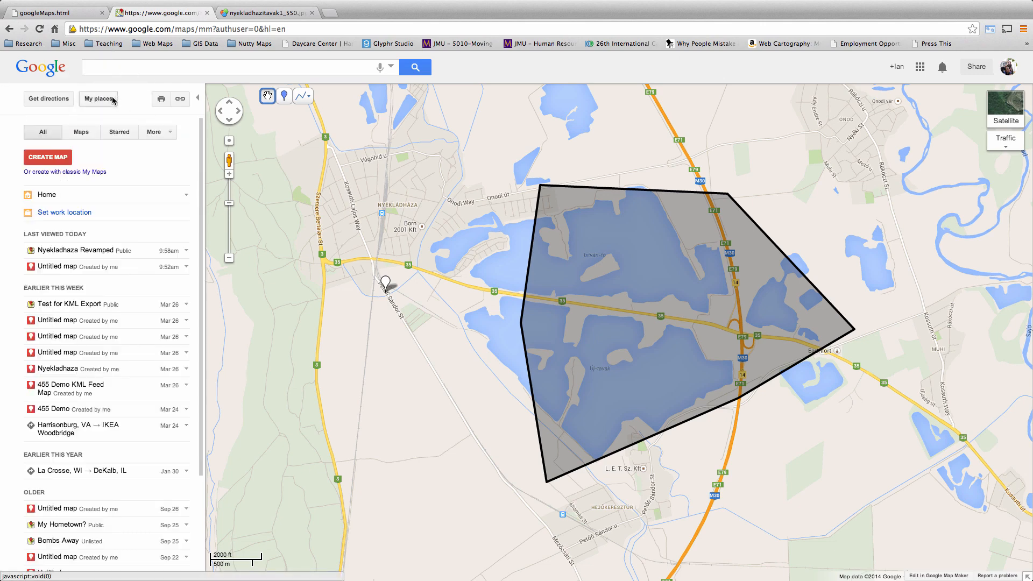
{"action": "scroll", "coordinate": [122, 253], "scroll_direction": "down", "scroll_amount": 1}
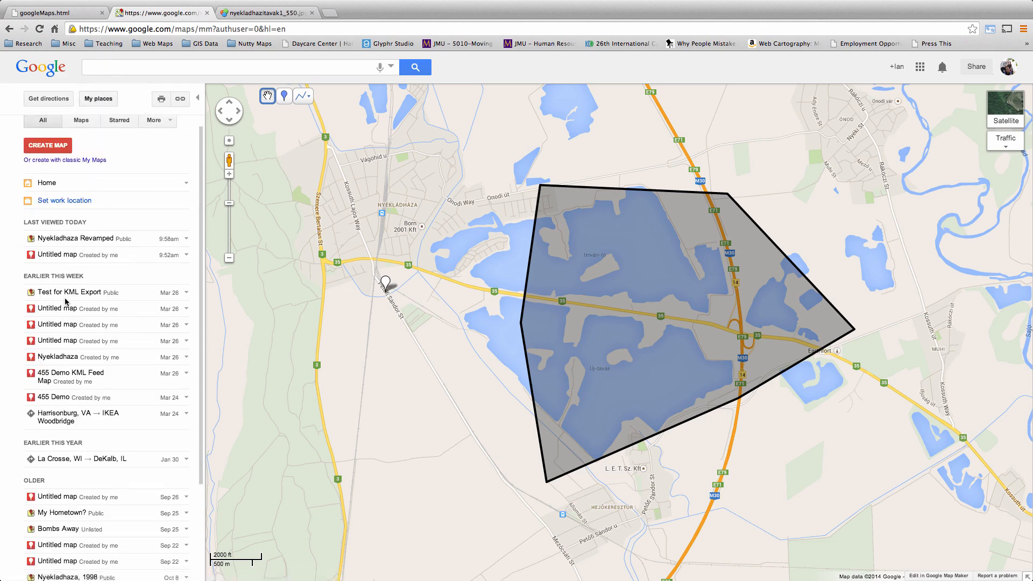
{"action": "left_click", "coordinate": [75, 238]}
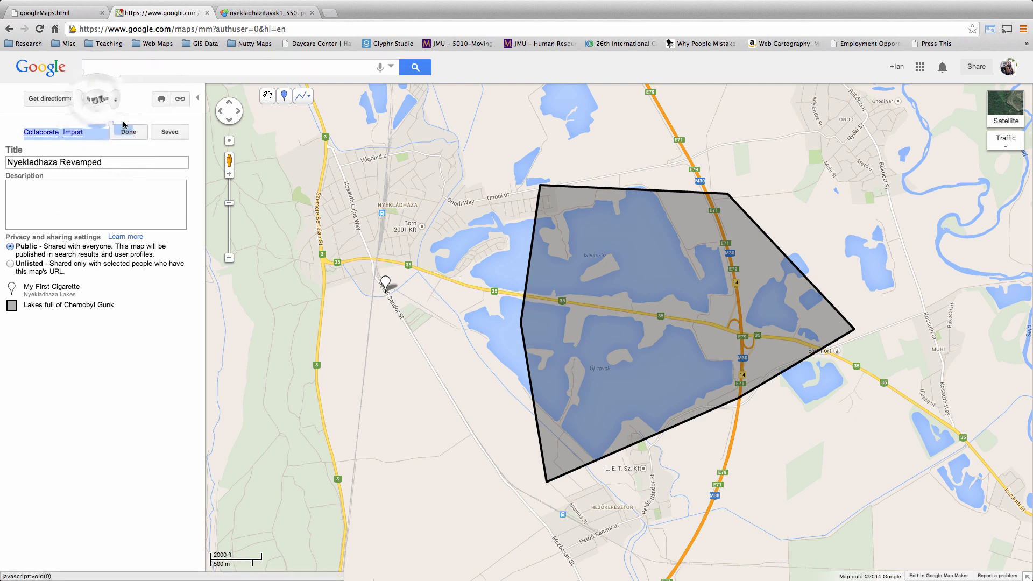
View the Nyekladhaza map and one of the untitled maps from the saved places, and return to the saved places list
{"action": "left_click", "coordinate": [99, 98]}
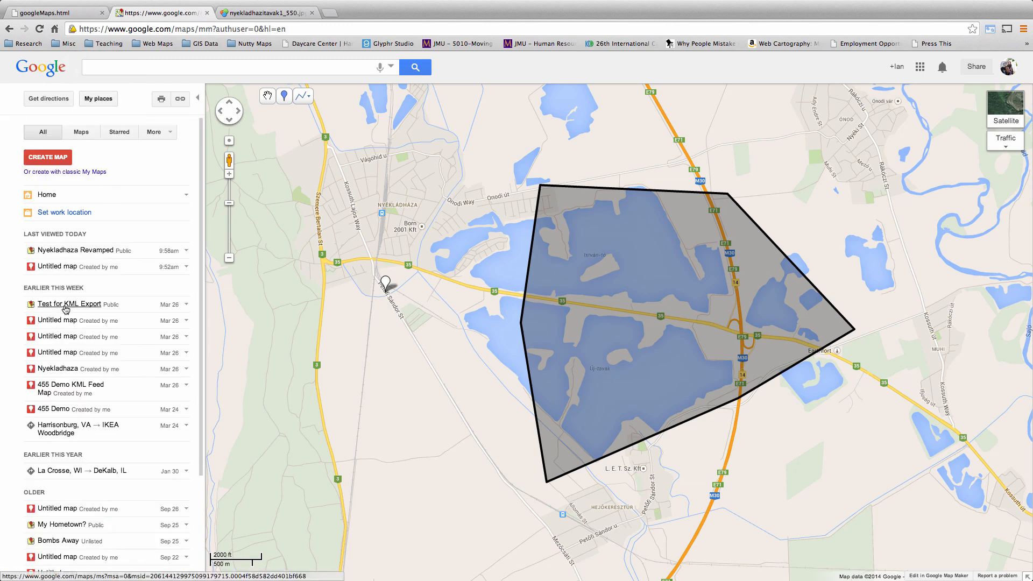
{"action": "left_click", "coordinate": [57, 369]}
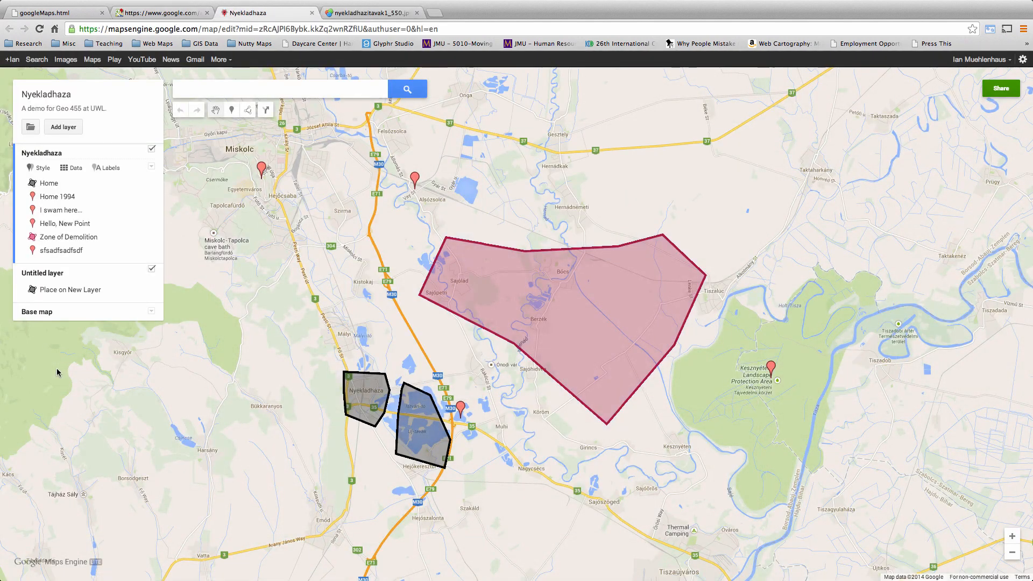
{"action": "left_click", "coordinate": [374, 14]}
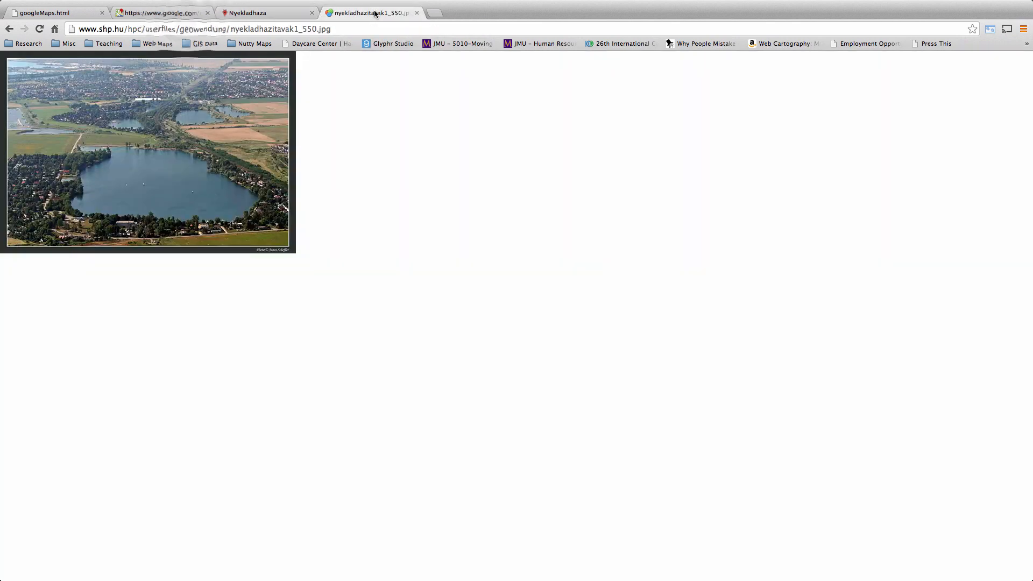
{"action": "left_click", "coordinate": [185, 12]}
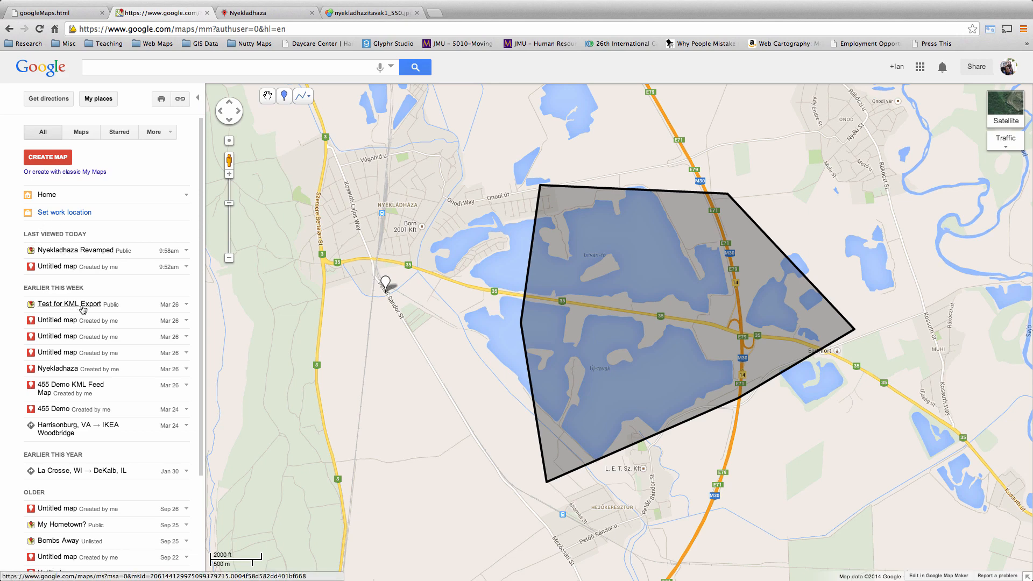
{"action": "left_click", "coordinate": [58, 337]}
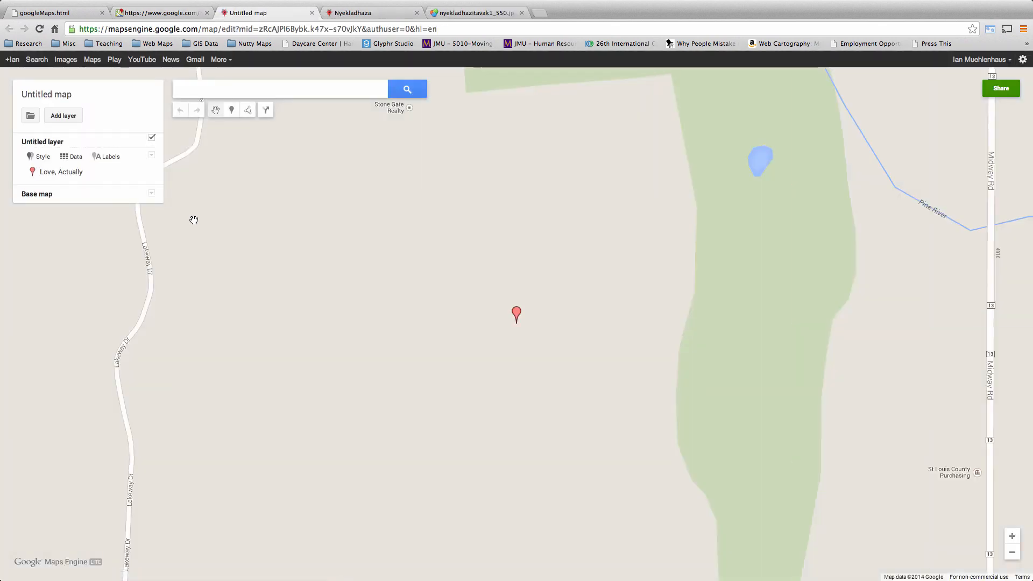
{"action": "left_click", "coordinate": [167, 12]}
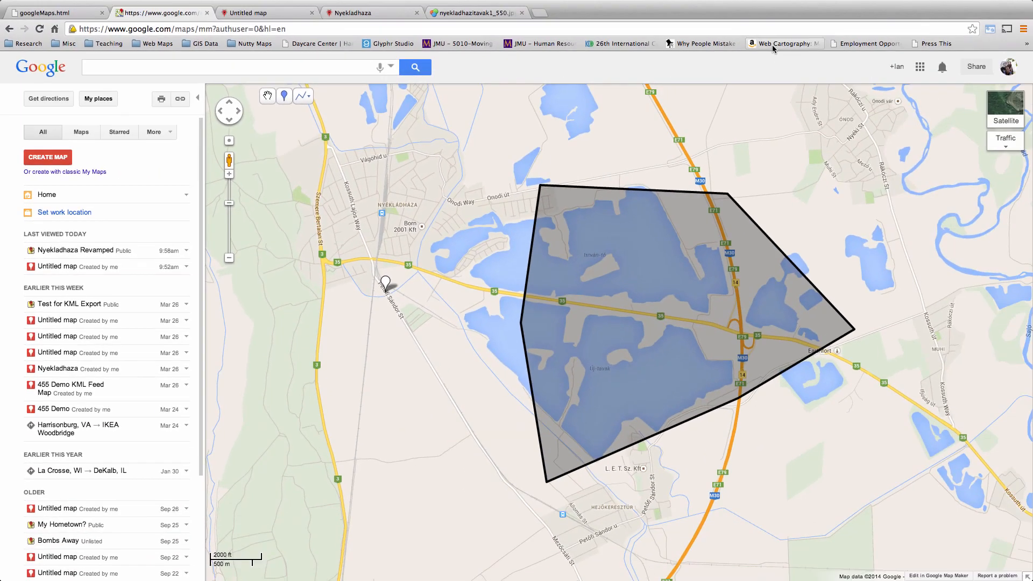
Sign out of the Google account and sign back in with the same account
{"action": "left_click", "coordinate": [1013, 68]}
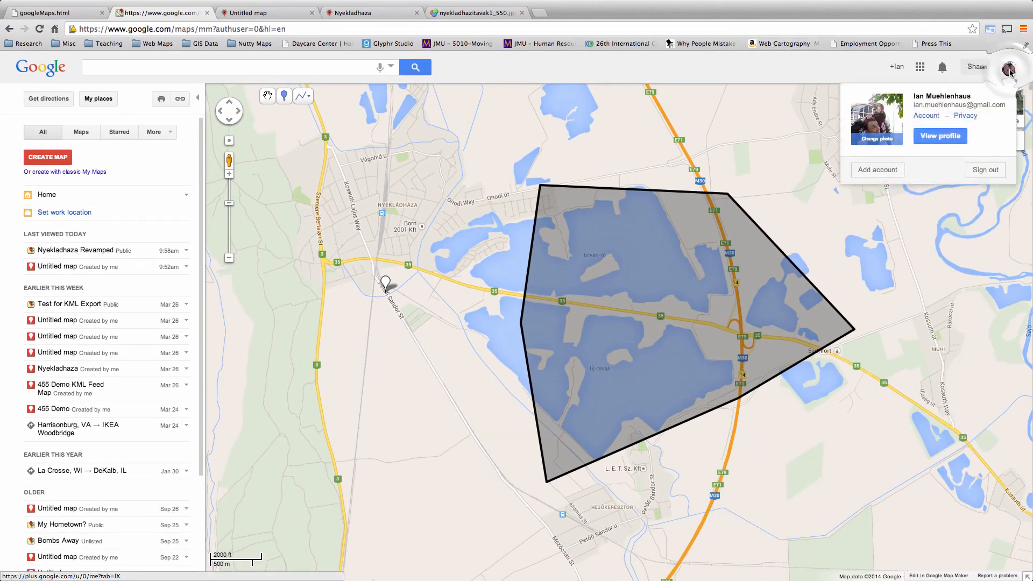
{"action": "left_click", "coordinate": [992, 175]}
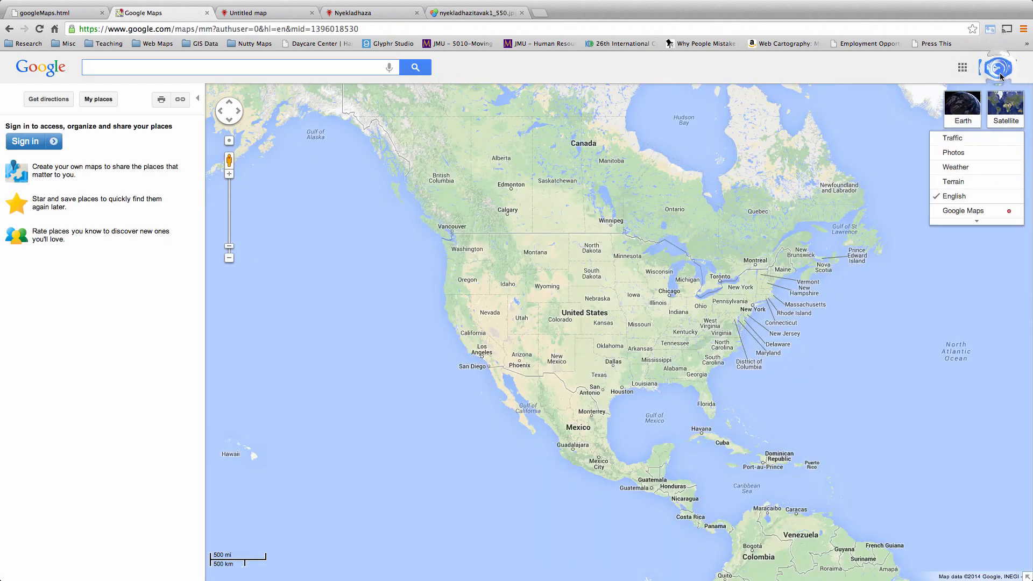
{"action": "left_click", "coordinate": [997, 68]}
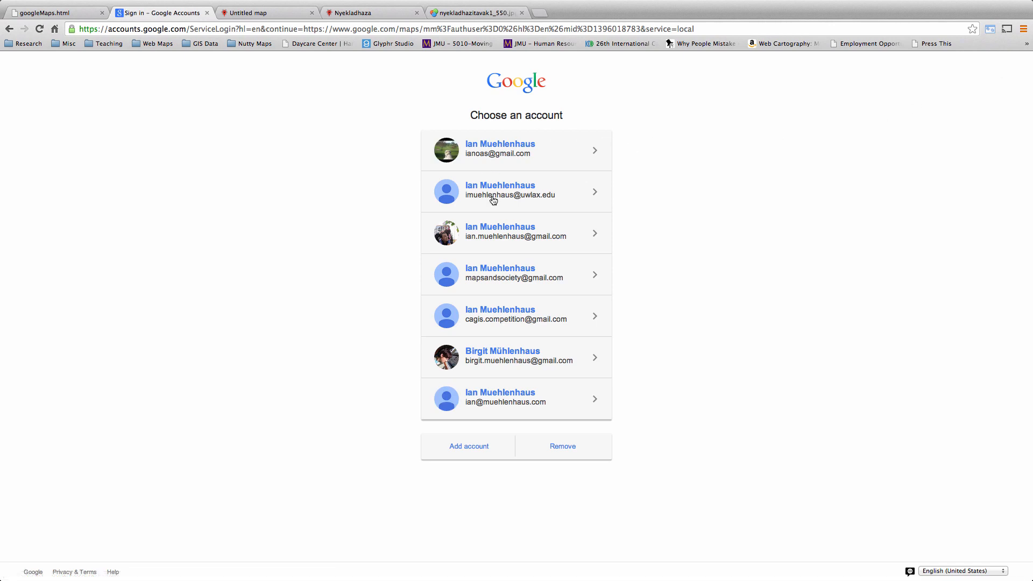
{"action": "left_click", "coordinate": [492, 232]}
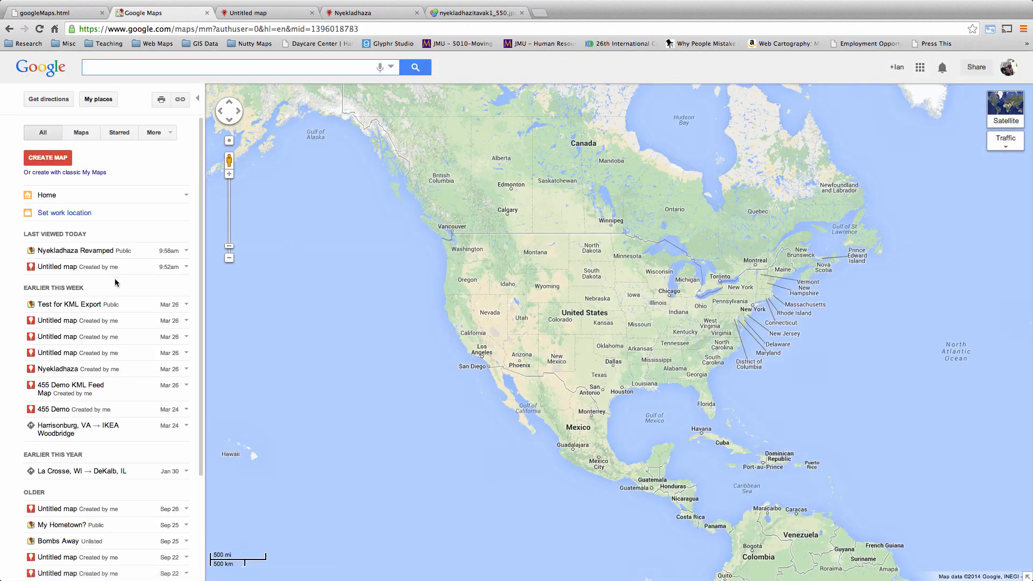
Open the Nyekladhaza Revamped map and export it as KML to the Desktop, replacing the existing nyekGunk.kml
{"action": "left_click", "coordinate": [86, 252]}
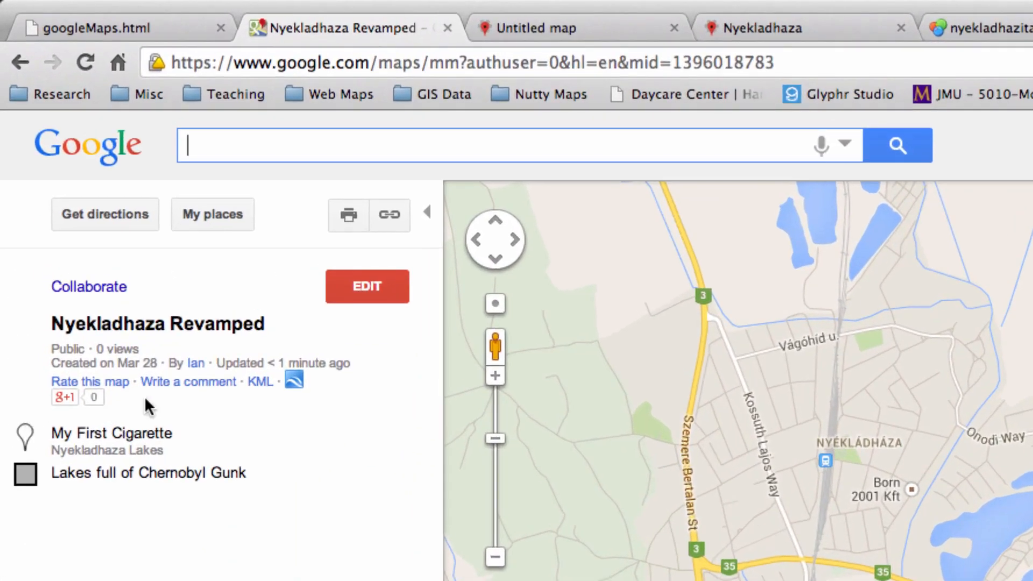
{"action": "left_click", "coordinate": [261, 381]}
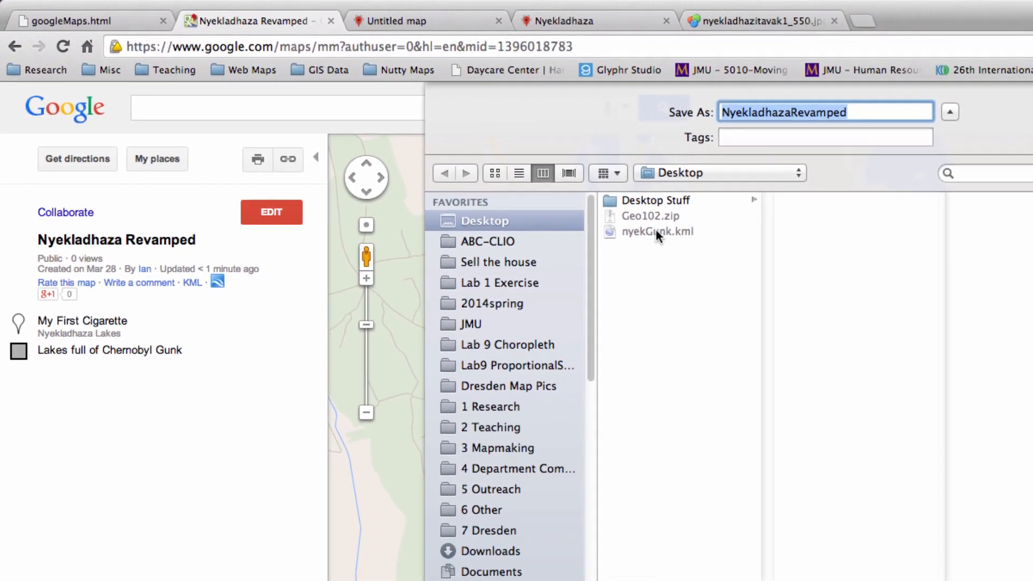
{"action": "left_click", "coordinate": [747, 266]}
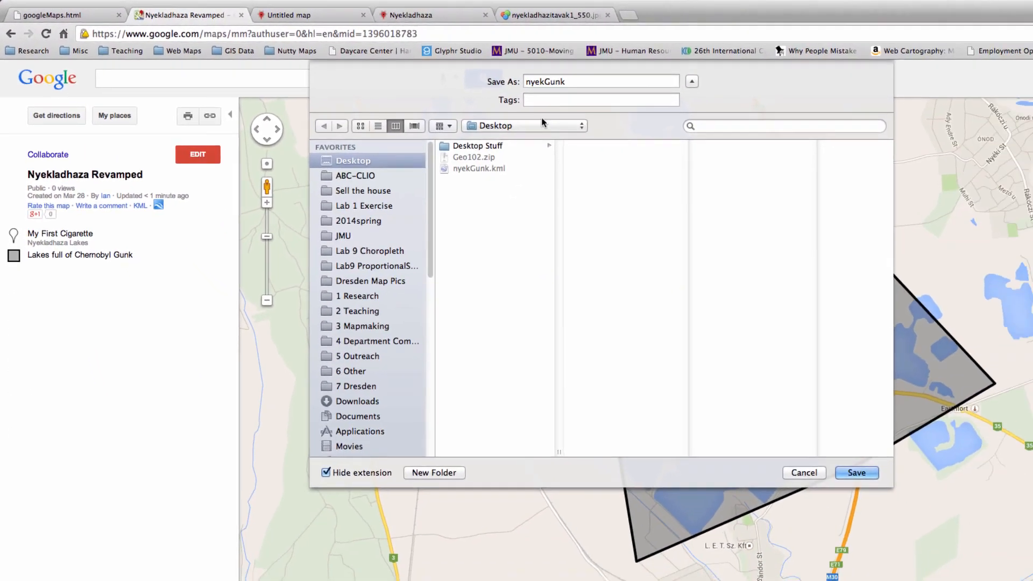
{"action": "left_click", "coordinate": [772, 425]}
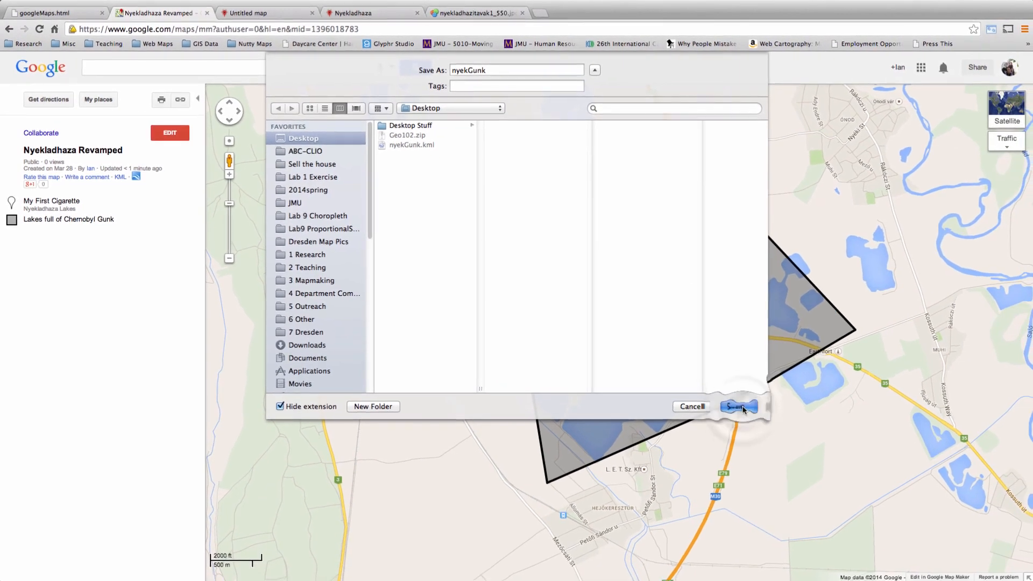
{"action": "left_click", "coordinate": [579, 117]}
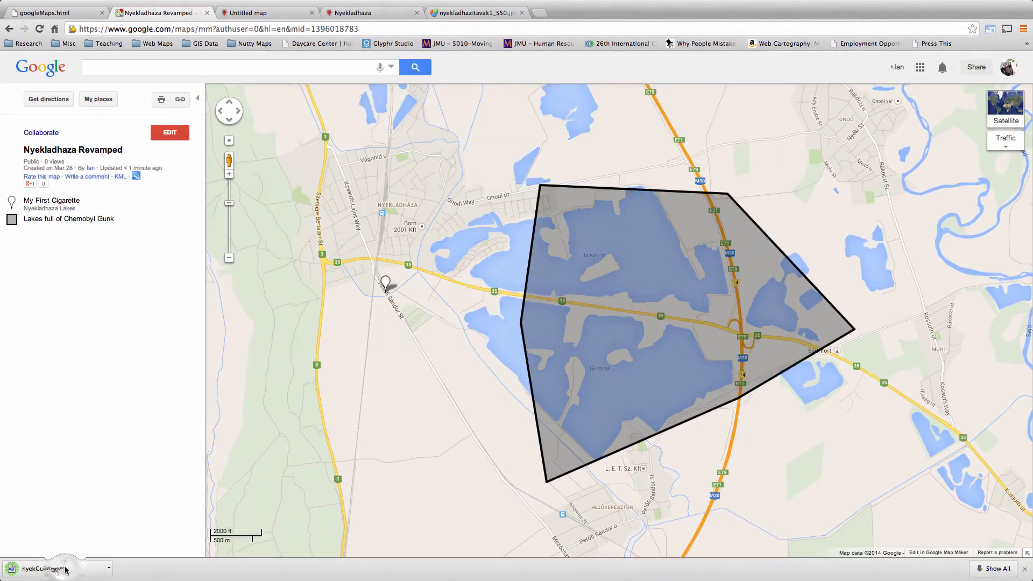
Open the downloaded nyekGunk.kml in Google Earth, reloading the earlier version, and display the My First Cigarette placemark's balloon
{"action": "left_click", "coordinate": [66, 570]}
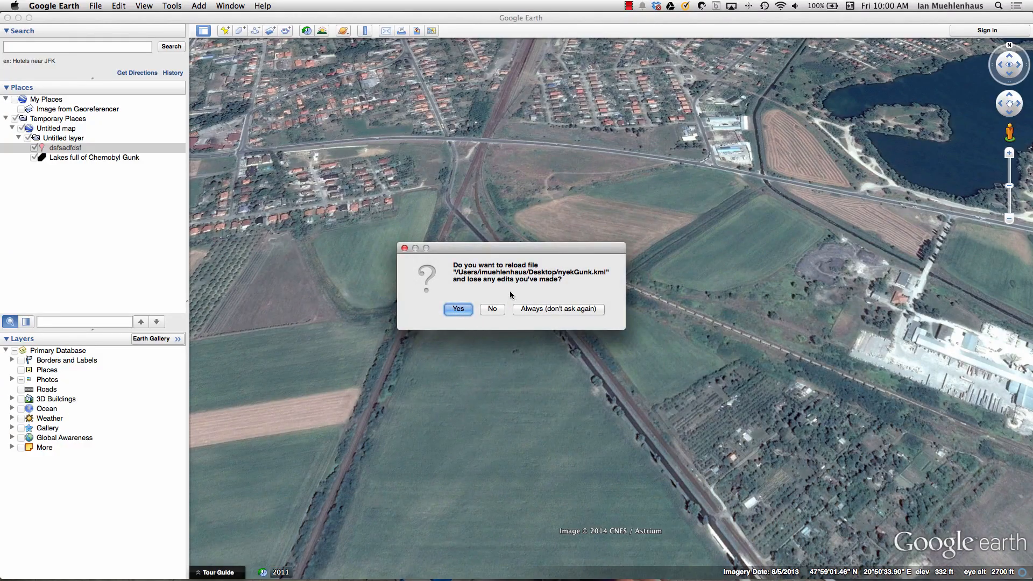
{"action": "left_click", "coordinate": [458, 309]}
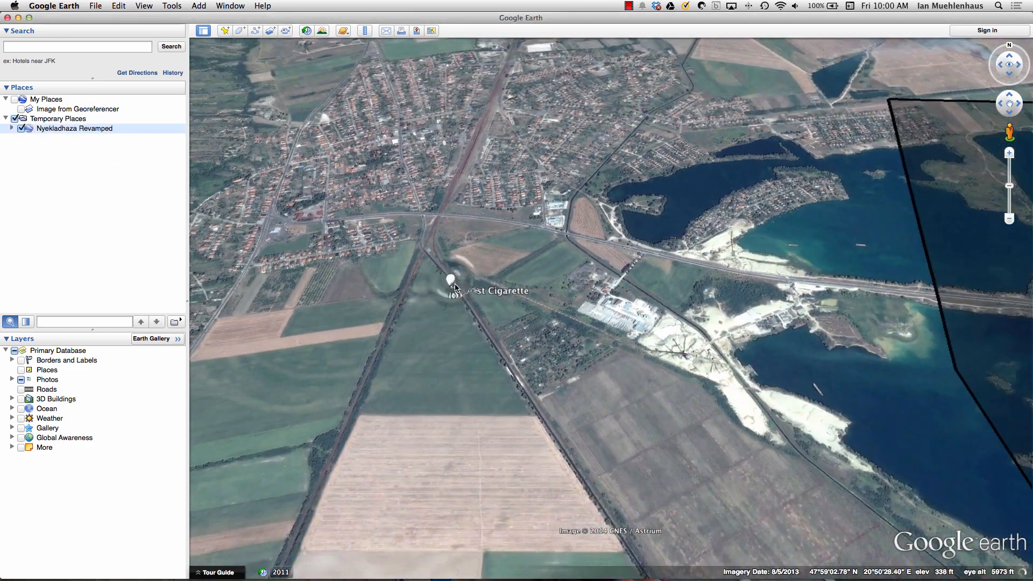
{"action": "left_click", "coordinate": [452, 281]}
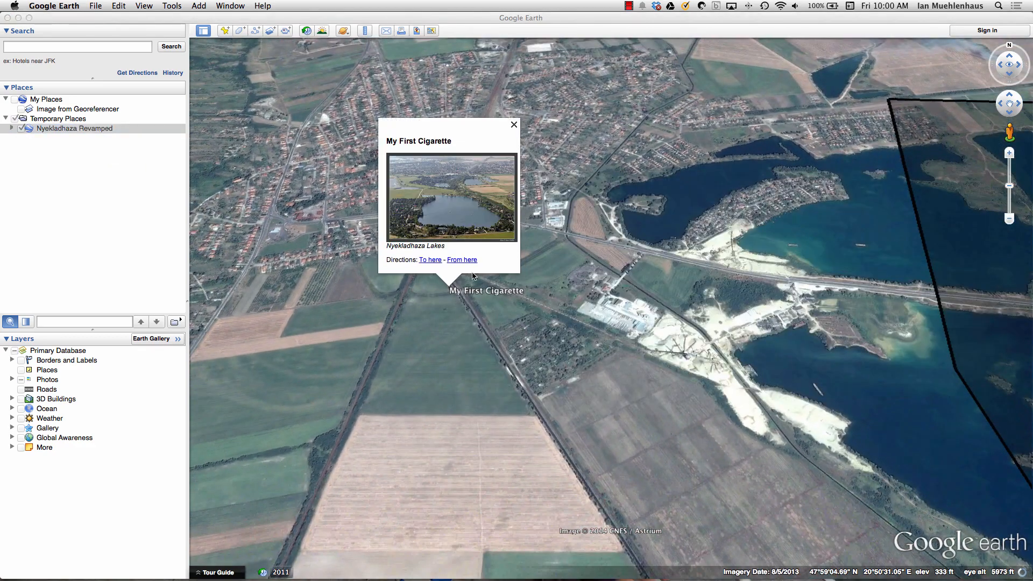